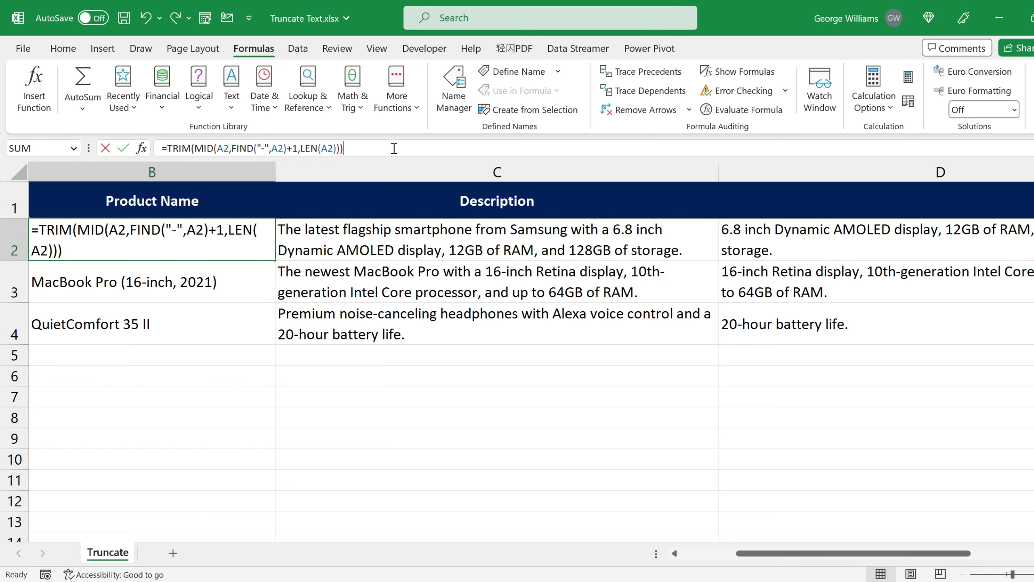
Step: Inspect the existing name-trimming formula in B2 and RIGHT formula in D2 without changing them
{"action": "left_click_drag", "start_coordinate": [394, 148], "coordinate": [155, 149]}
{"action": "key", "text": "Escape"}
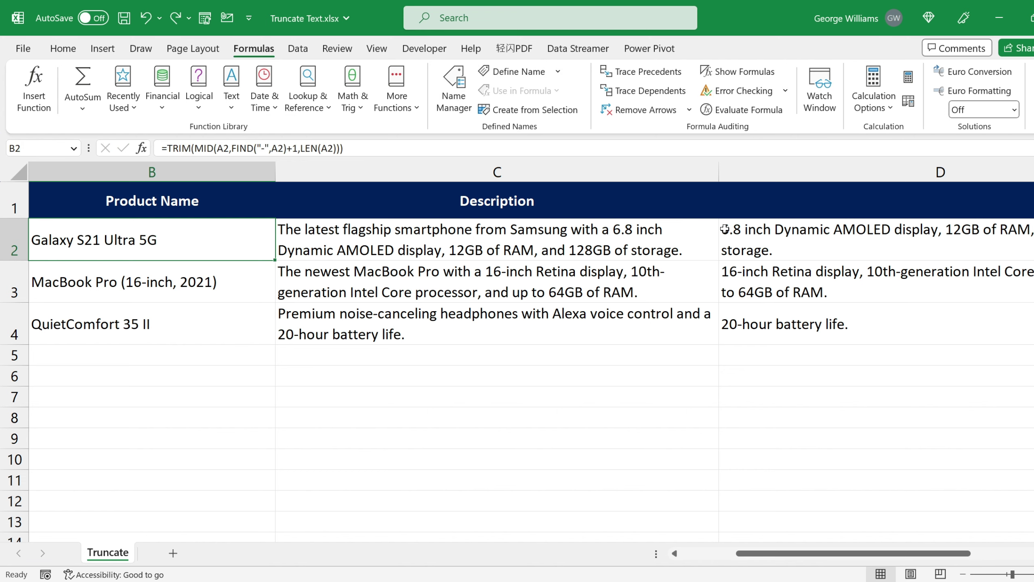
{"action": "left_click", "coordinate": [790, 246]}
{"action": "left_click_drag", "start_coordinate": [519, 147], "coordinate": [161, 149]}
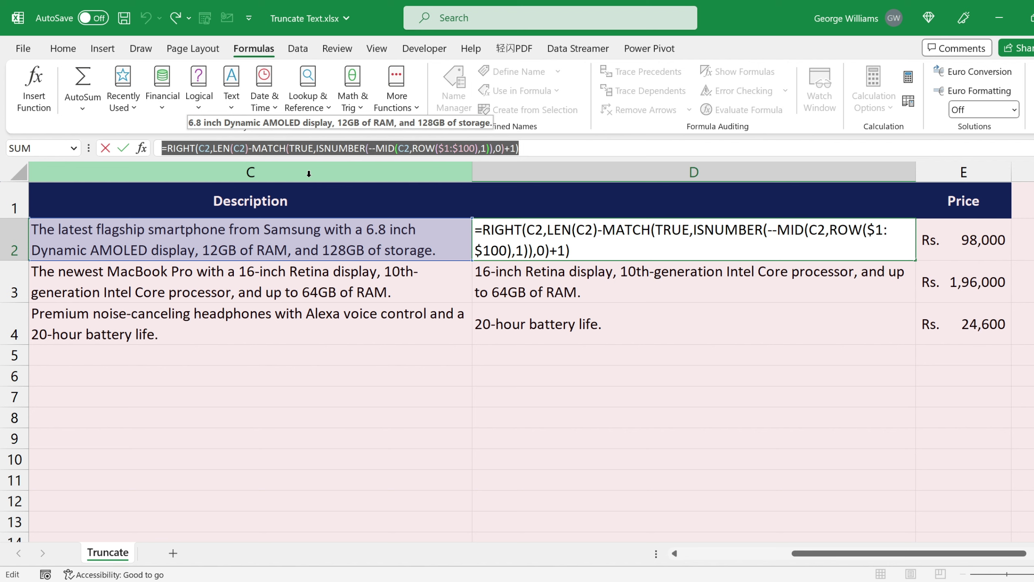
{"action": "key", "text": "Escape"}
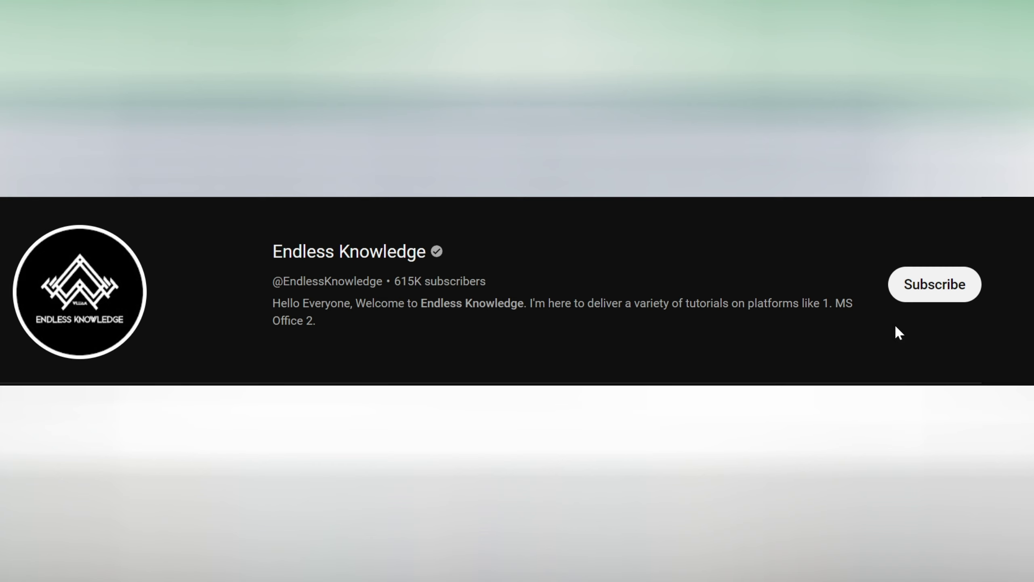
Step: Subscribe to the Endless Knowledge channel with notifications set to All
{"action": "left_click", "coordinate": [913, 294]}
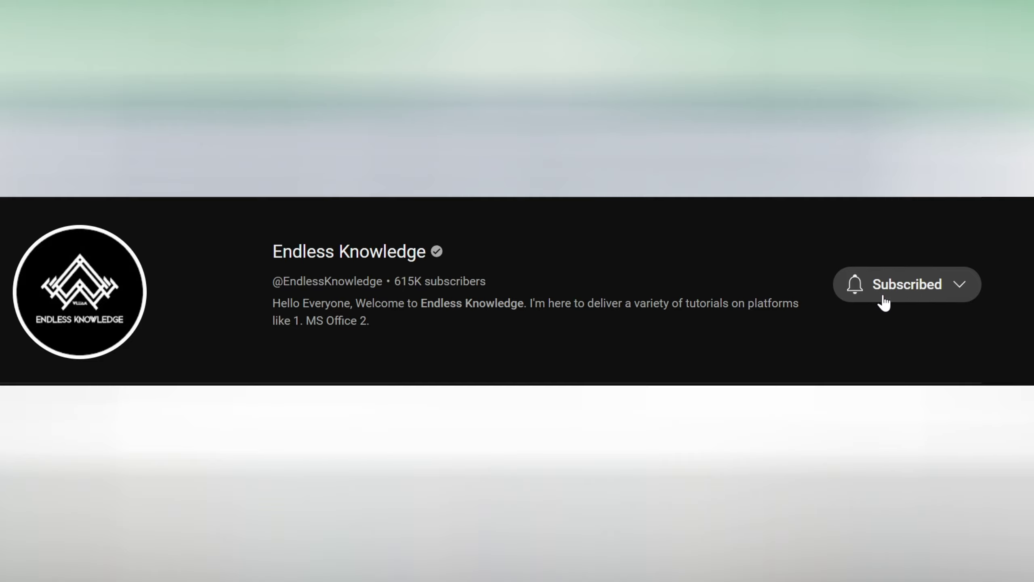
{"action": "left_click", "coordinate": [856, 288]}
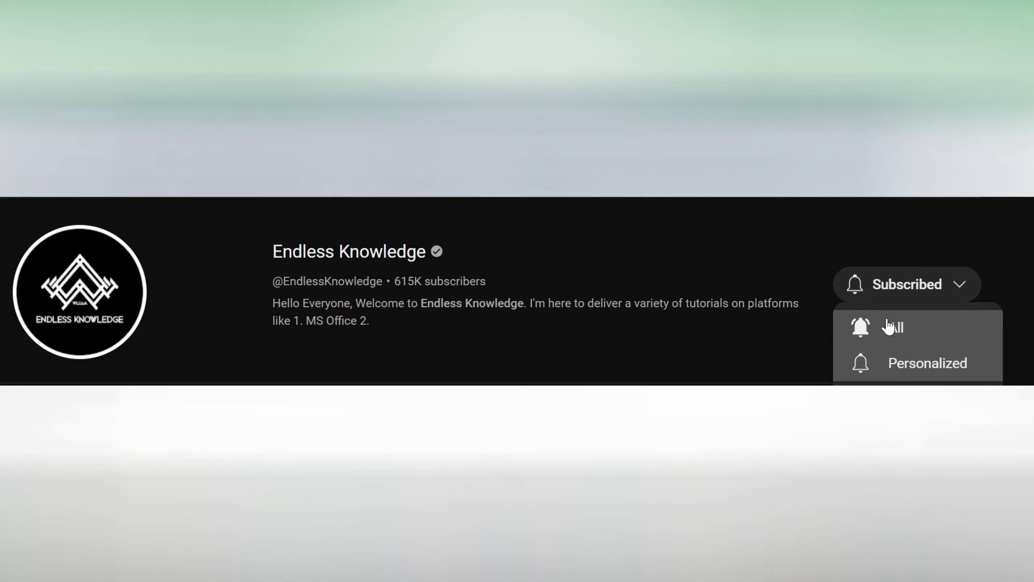
{"action": "left_click", "coordinate": [916, 334]}
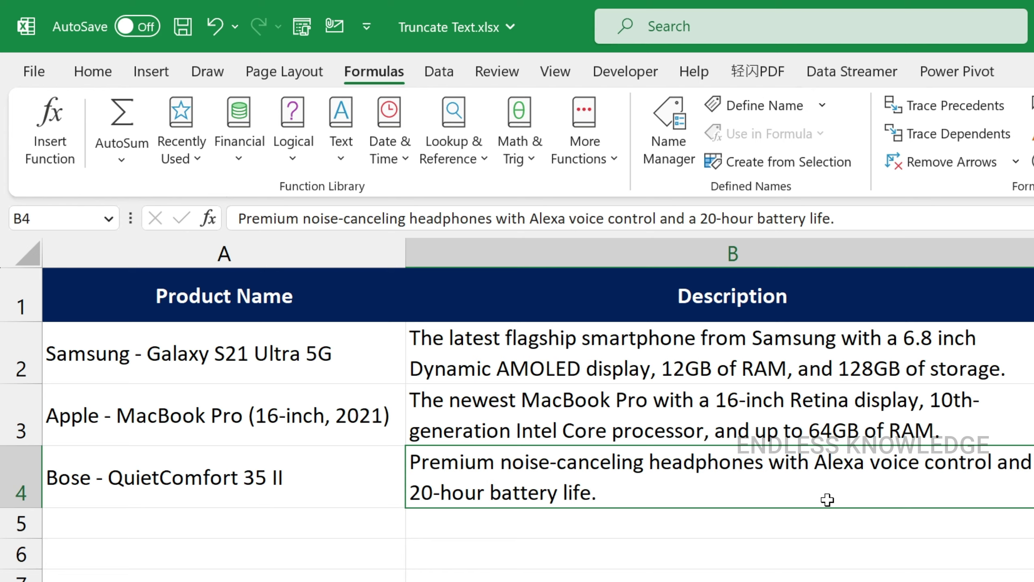
Step: Select the product table A1:B4, then the three descriptions in B2:B4
{"action": "left_click_drag", "start_coordinate": [289, 289], "coordinate": [1030, 489]}
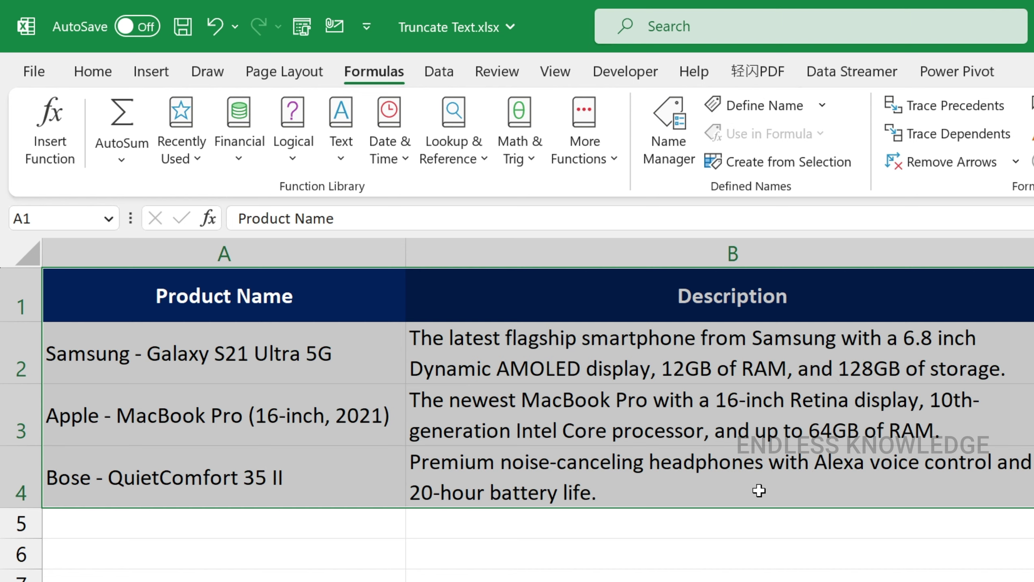
{"action": "left_click", "coordinate": [526, 333]}
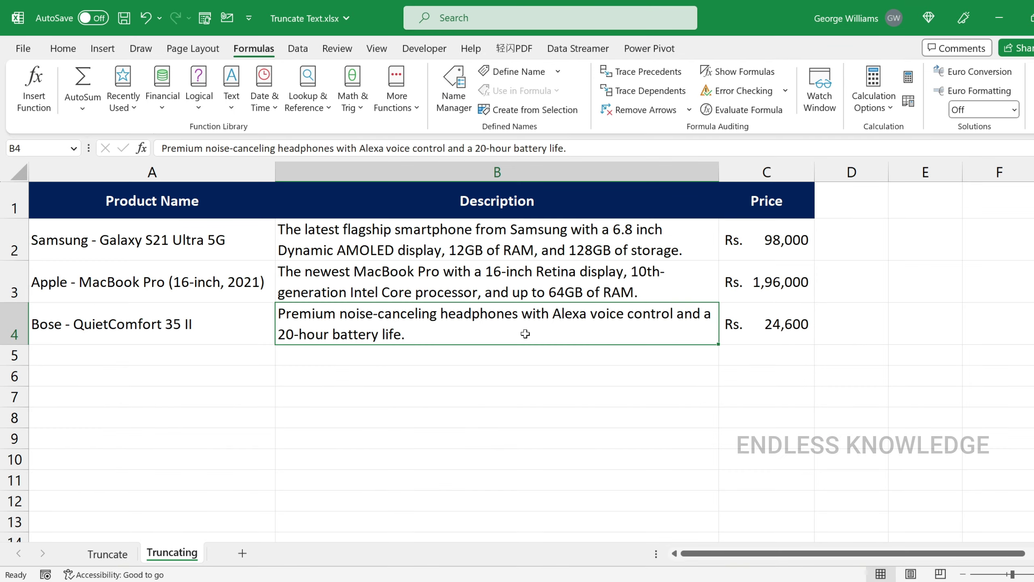
{"action": "left_click_drag", "start_coordinate": [532, 238], "coordinate": [532, 334]}
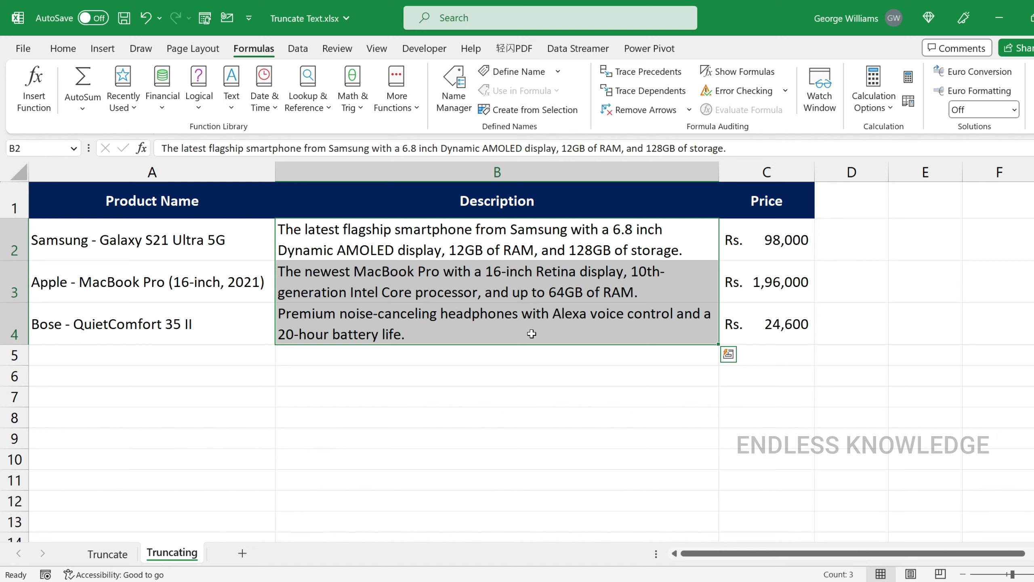
{"action": "left_click", "coordinate": [531, 334]}
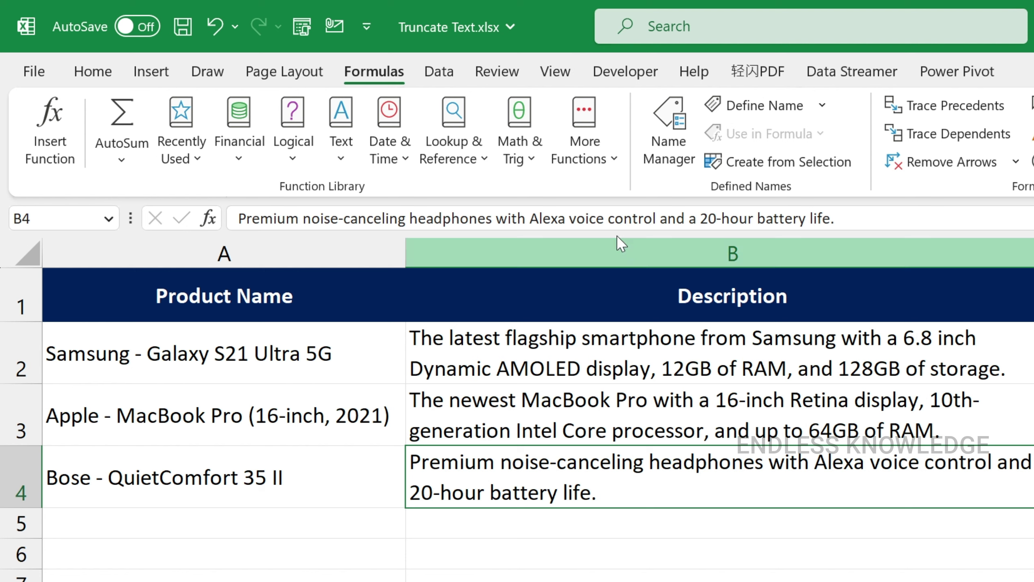
{"action": "left_click", "coordinate": [350, 163]}
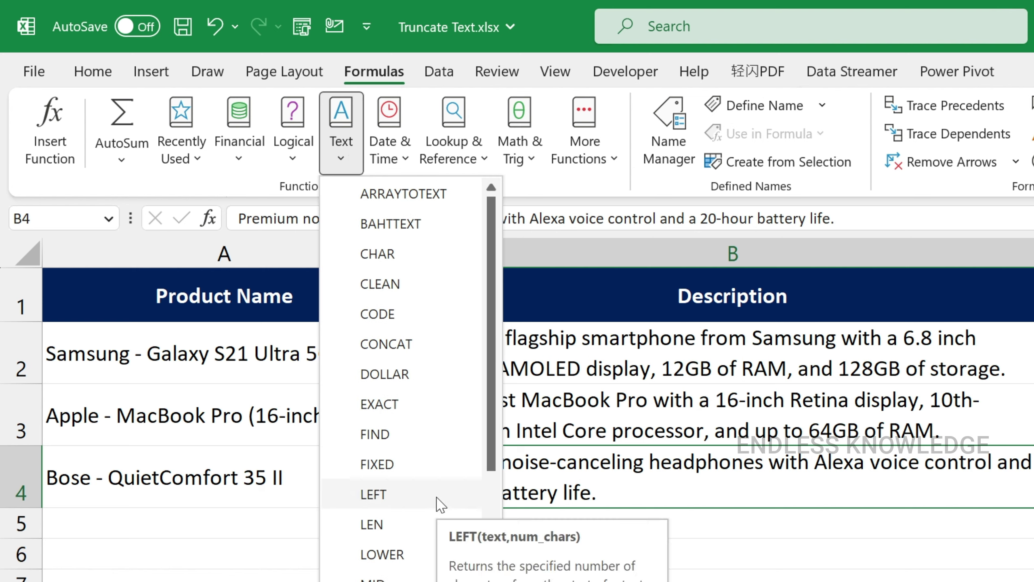
{"action": "scroll", "coordinate": [407, 554], "scroll_direction": "down", "scroll_amount": 3}
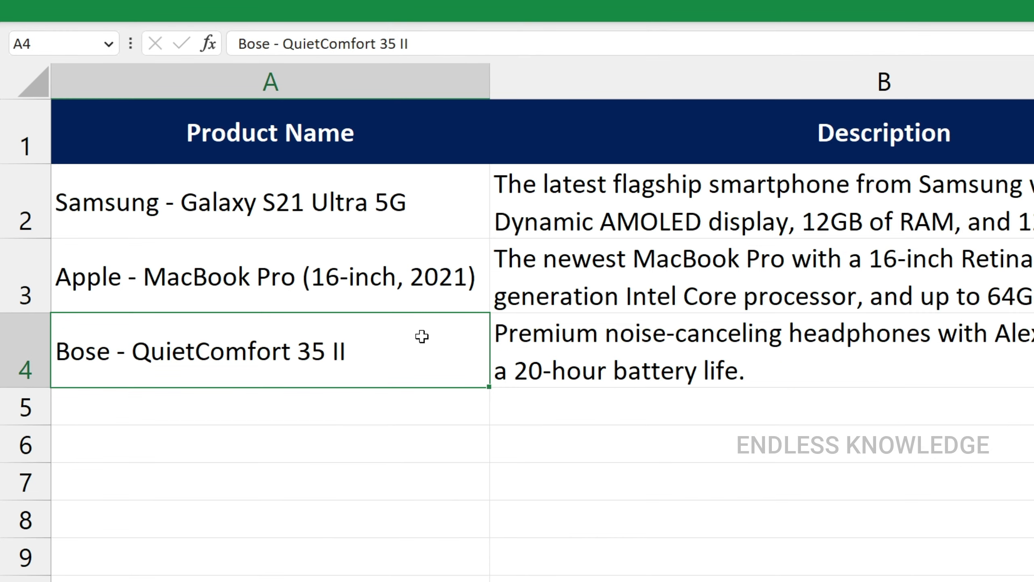
{"action": "left_click_drag", "start_coordinate": [404, 131], "coordinate": [415, 330]}
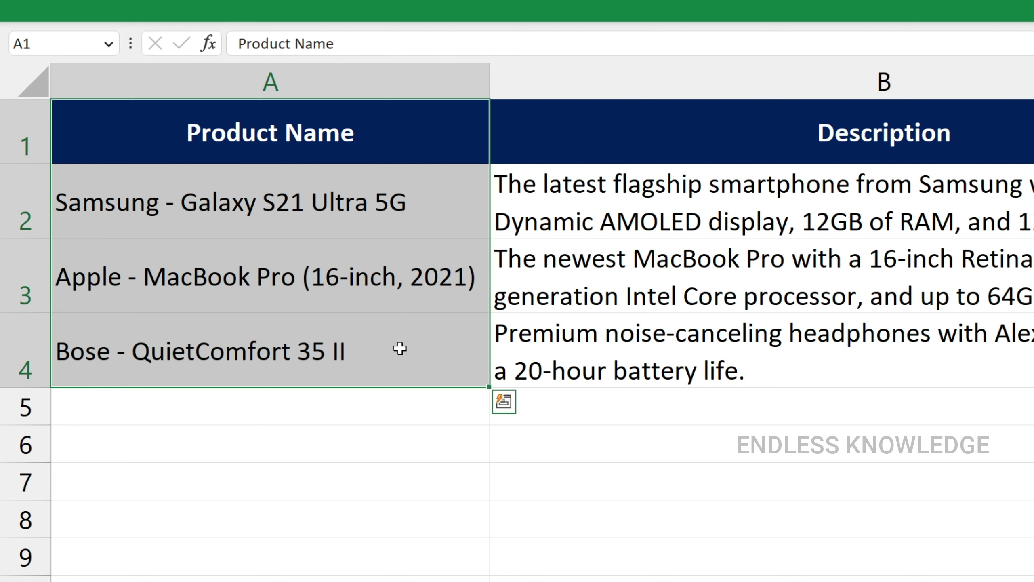
{"action": "left_click", "coordinate": [181, 226]}
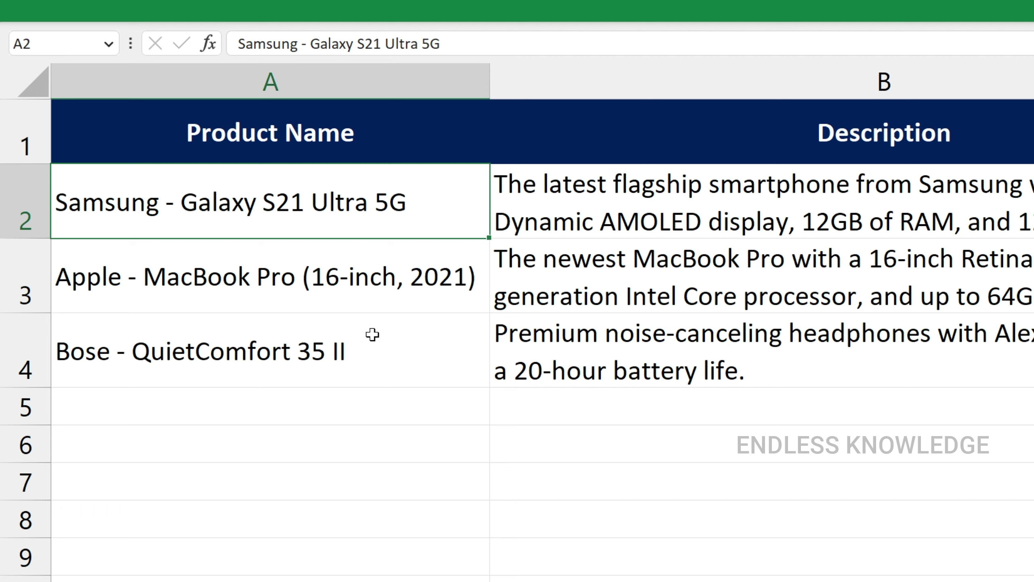
{"action": "left_click", "coordinate": [600, 82]}
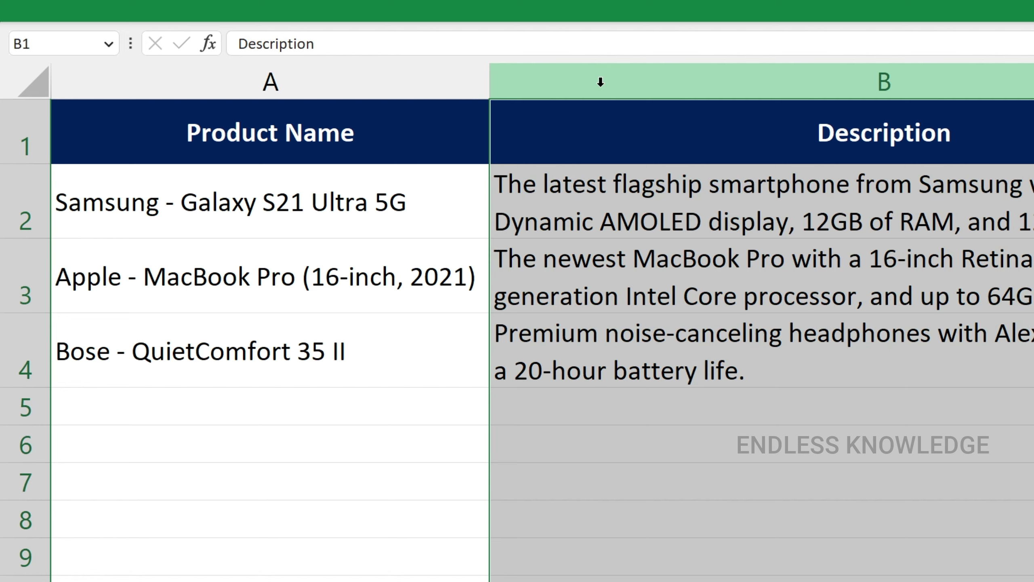
Step: Insert a blank column B and type =LEFT(A2) into B2
{"action": "key", "text": "ctrl+shift+equal"}
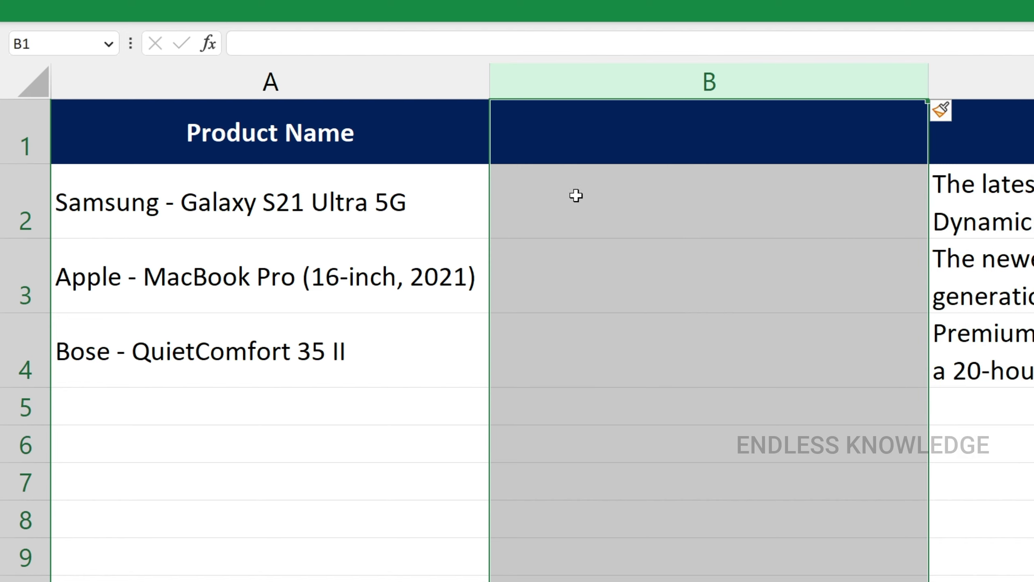
{"action": "left_click", "coordinate": [576, 197]}
{"action": "type", "text": "="}
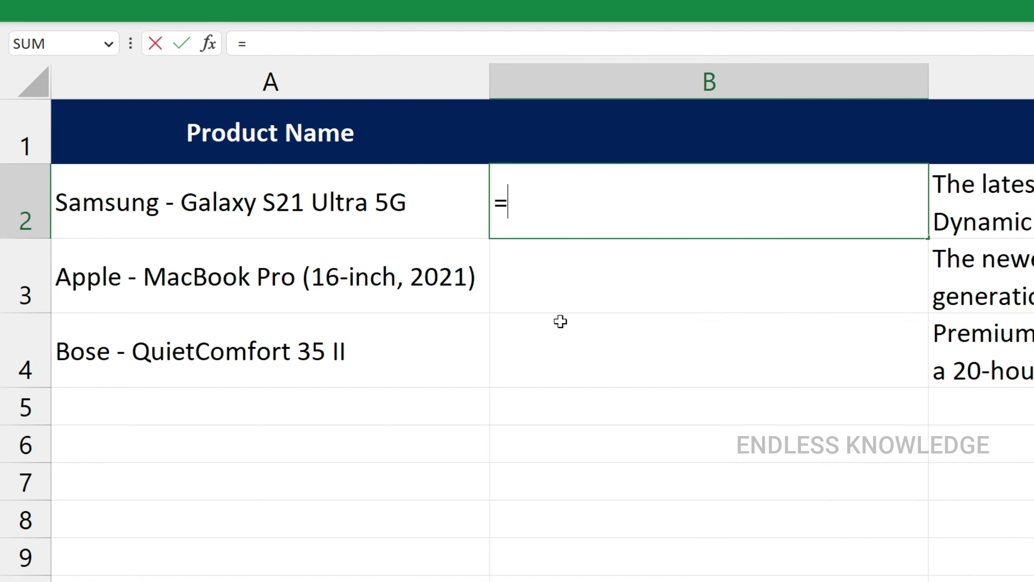
{"action": "type", "text": "left"}
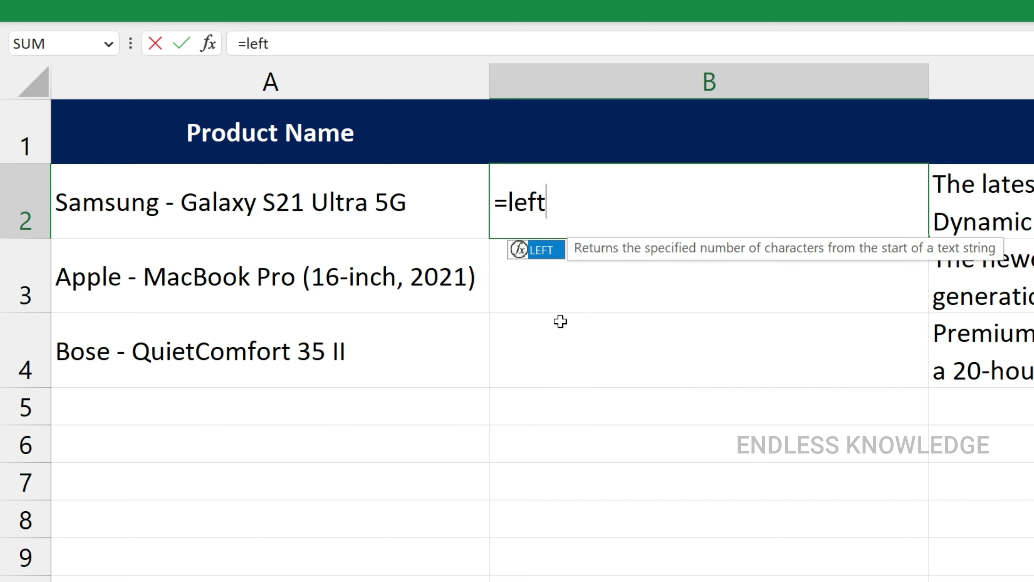
{"action": "key", "text": "Tab"}
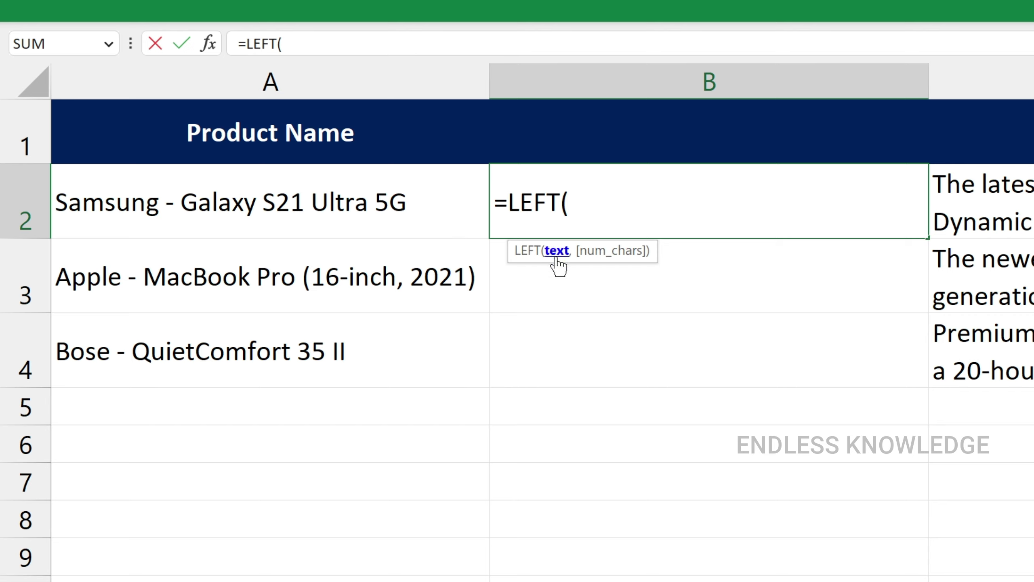
{"action": "left_click", "coordinate": [413, 211]}
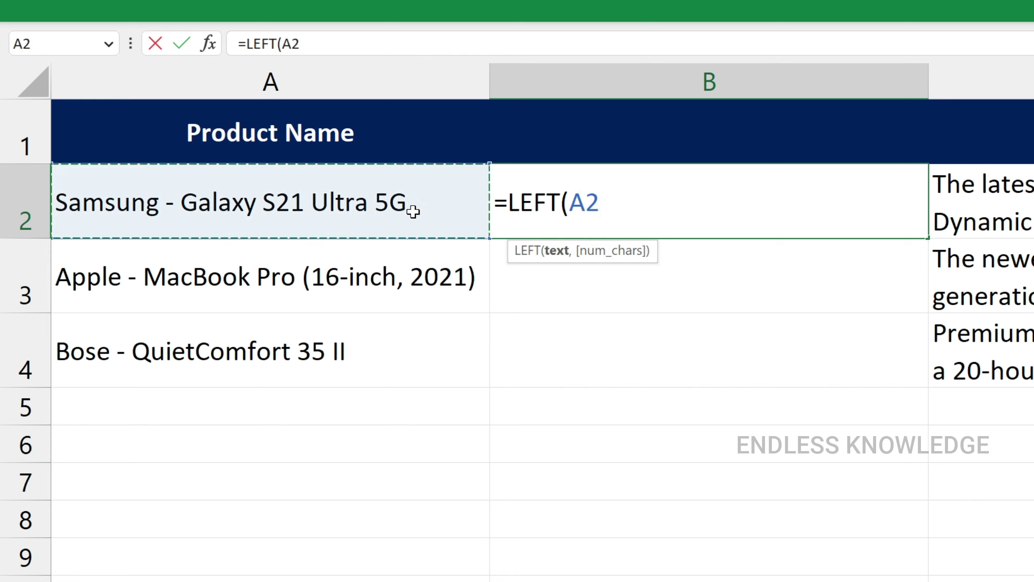
{"action": "type", "text": ","}
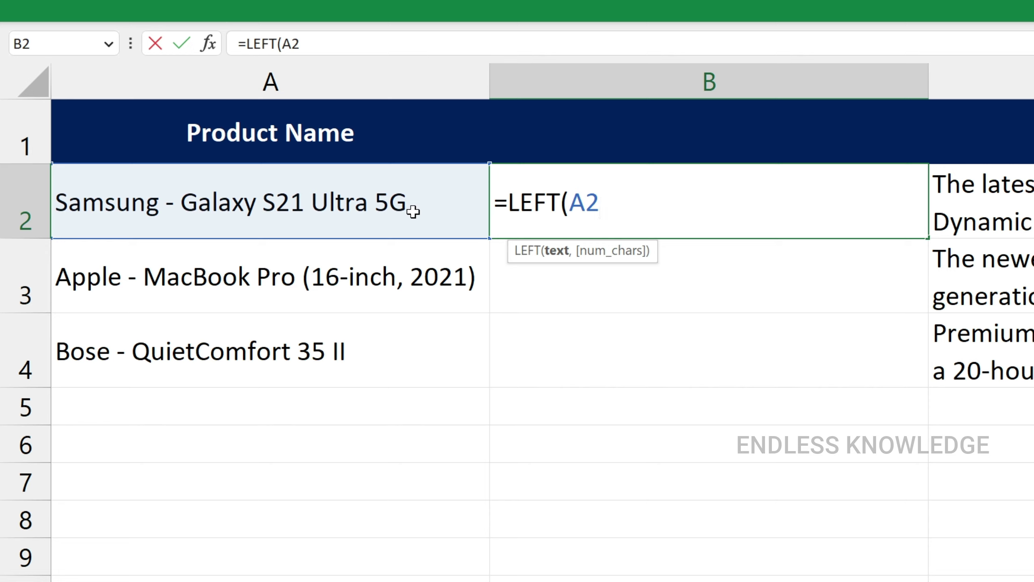
{"action": "type", "text": ")"}
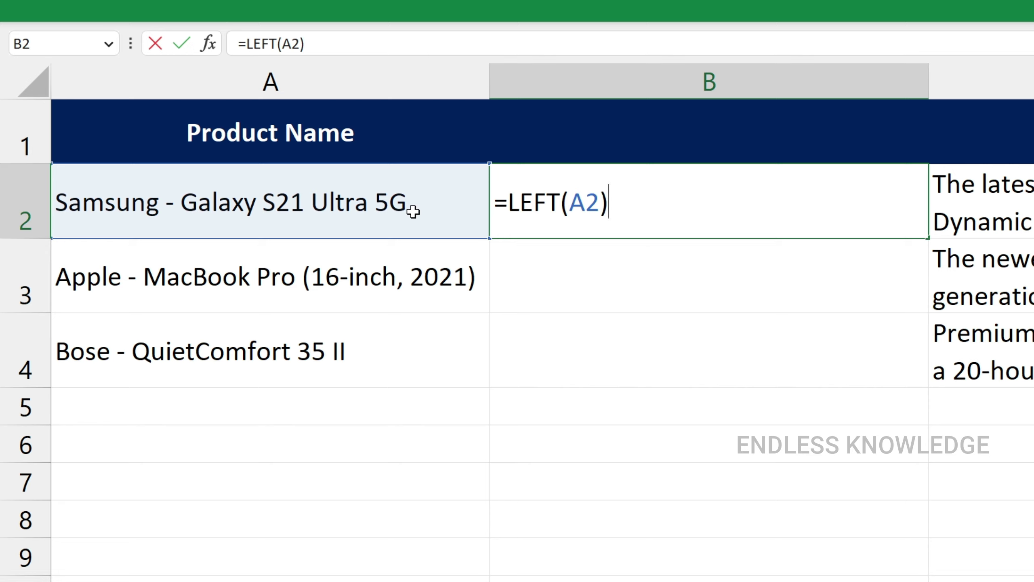
Step: Change B2 to =LEFT(A2,10) and fill it down to B4
{"action": "key", "text": "Return"}
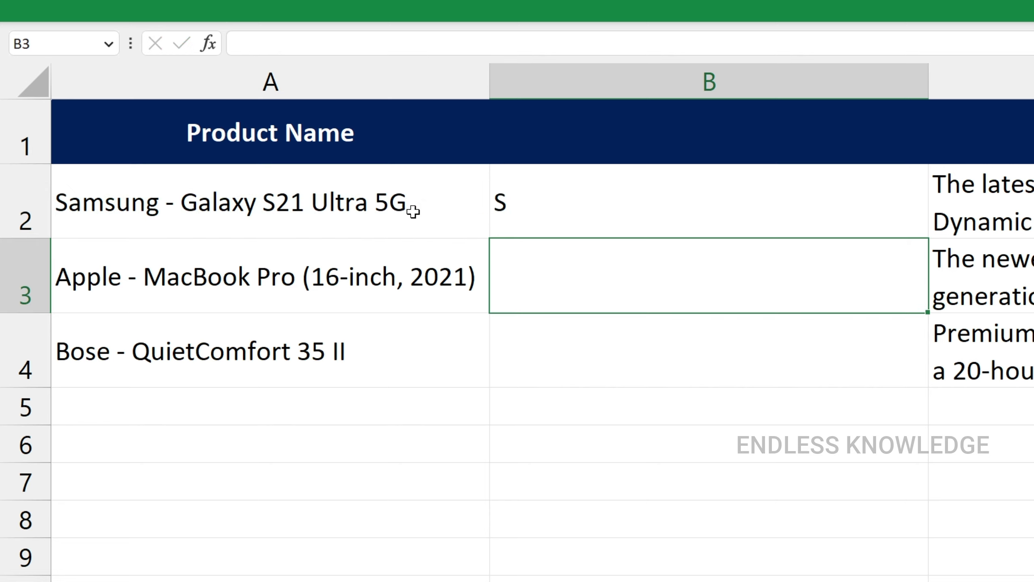
{"action": "key", "text": "Up"}
{"action": "key", "text": "F2"}
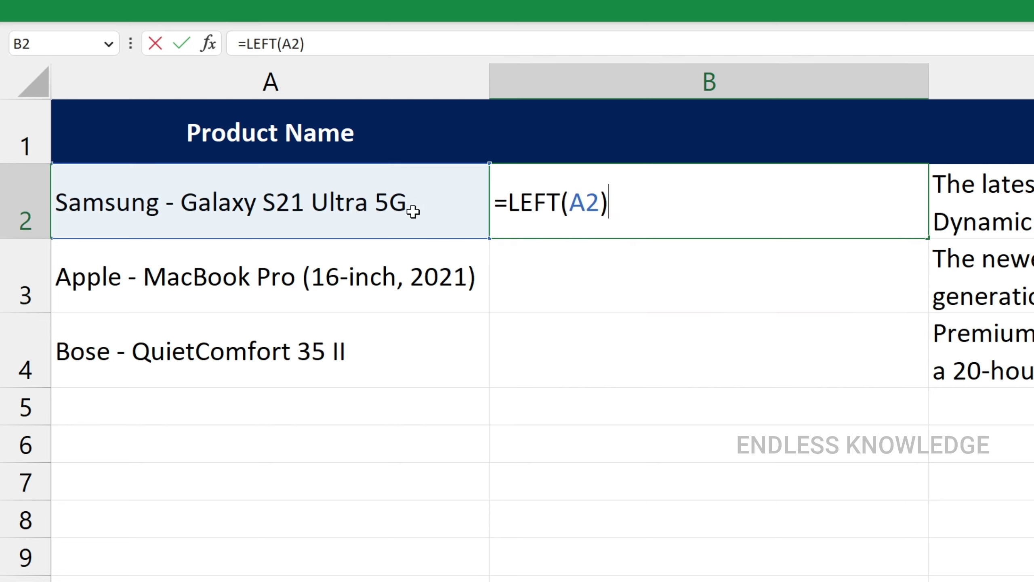
{"action": "key", "text": "Left"}
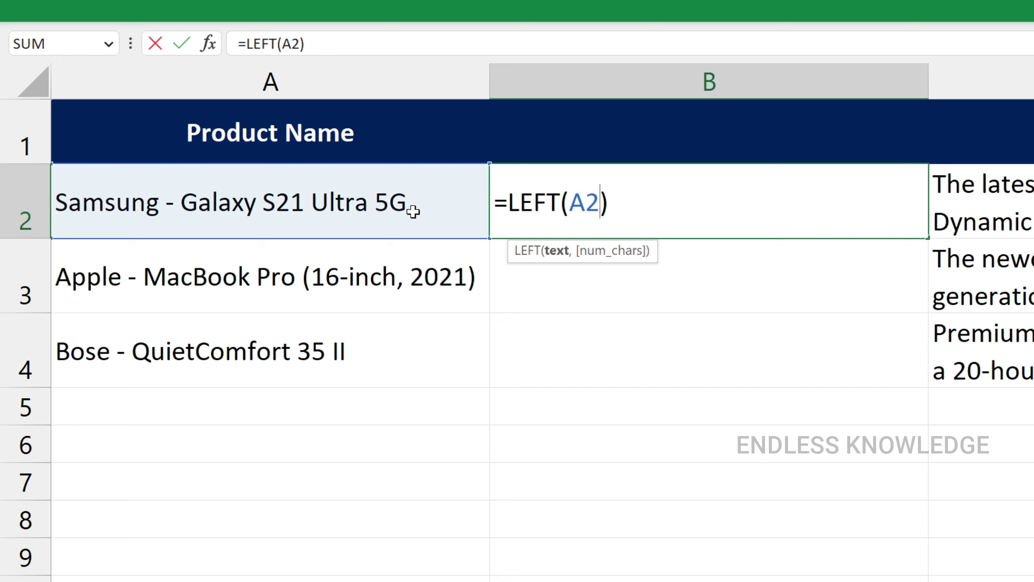
{"action": "type", "text": ",1"}
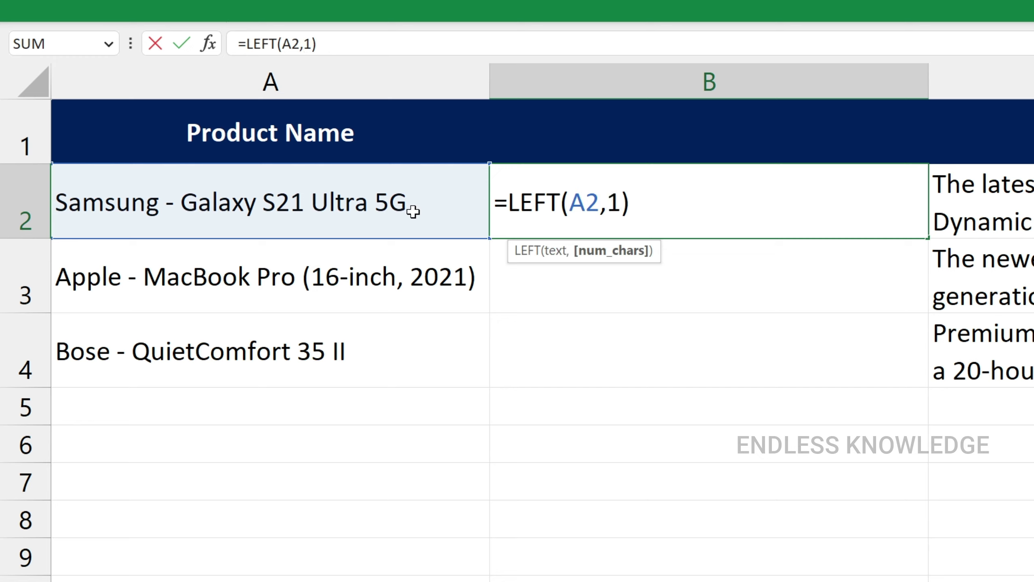
{"action": "type", "text": "0"}
{"action": "key", "text": "Return"}
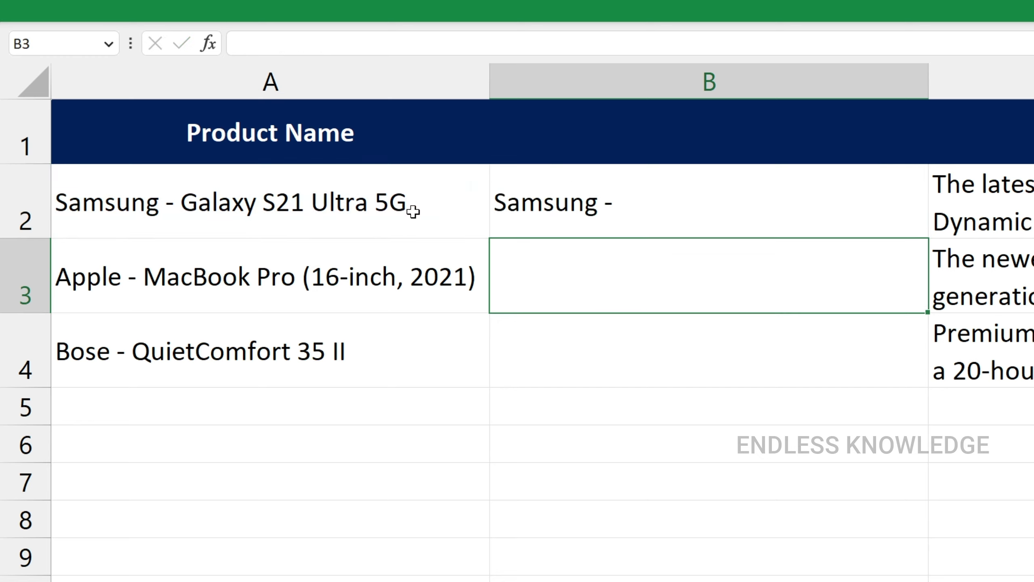
{"action": "left_click", "coordinate": [708, 205]}
{"action": "left_click", "coordinate": [933, 236]}
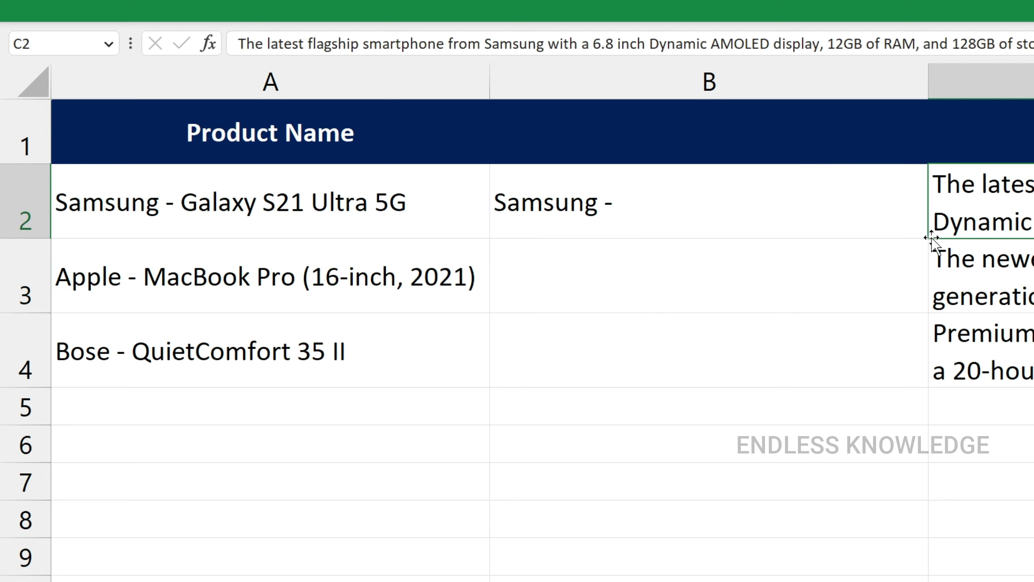
{"action": "left_click", "coordinate": [912, 236]}
{"action": "double_click", "coordinate": [927, 240]}
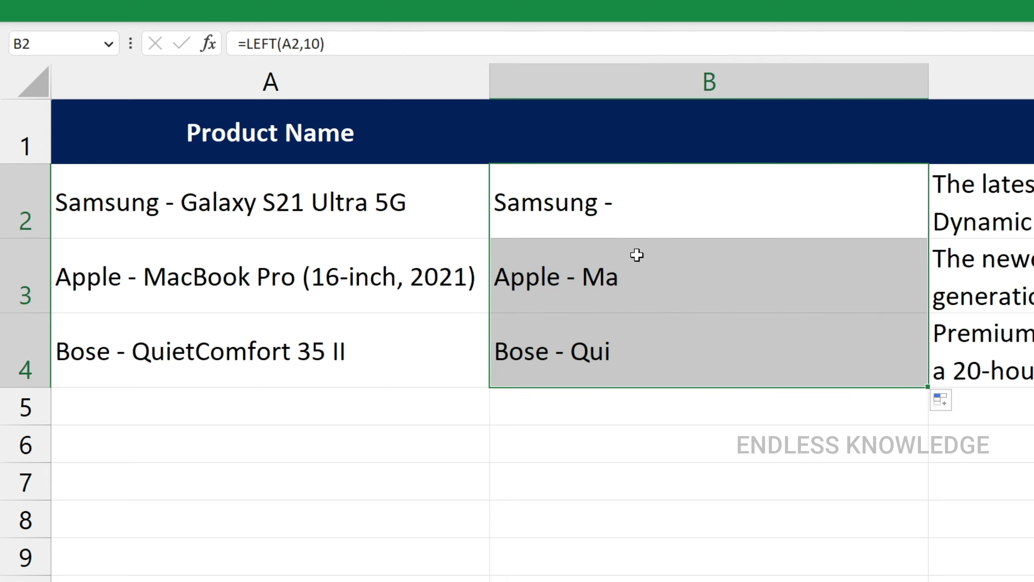
Step: Swap LEFT for RIGHT, fill down to B4, then clear B2:B4
{"action": "left_click", "coordinate": [445, 224]}
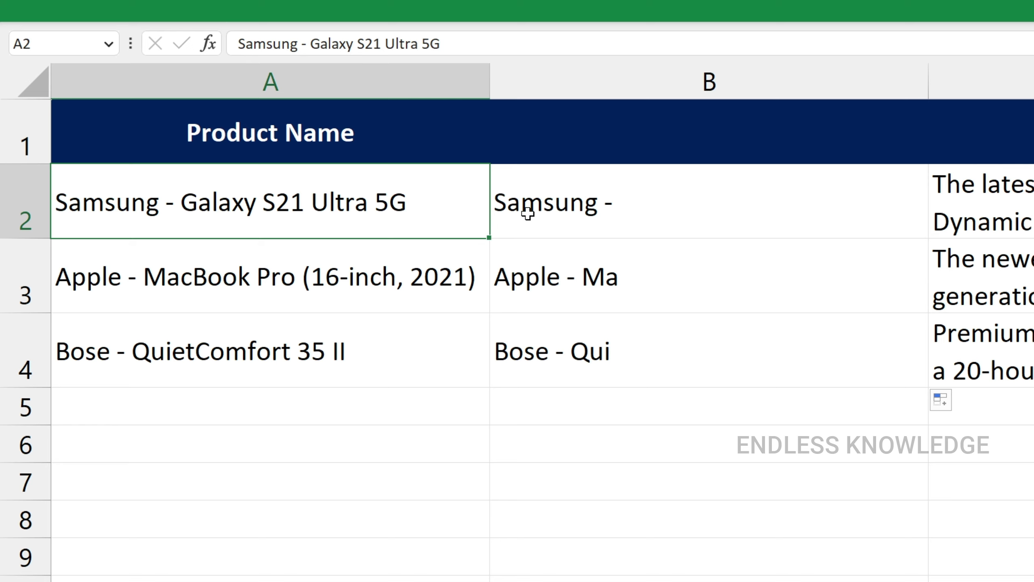
{"action": "double_click", "coordinate": [544, 202]}
{"action": "double_click", "coordinate": [525, 203]}
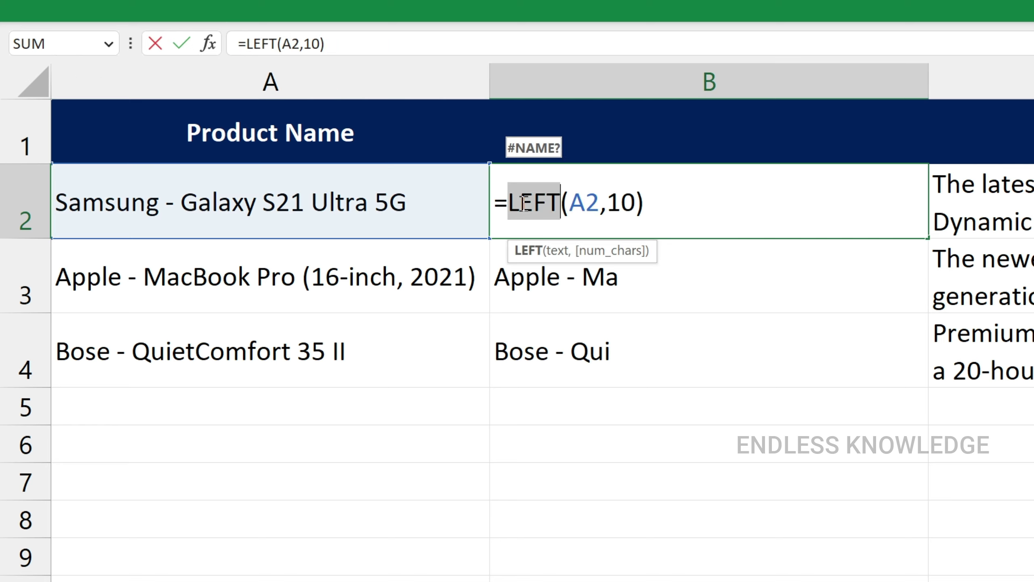
{"action": "type", "text": "right"}
{"action": "key", "text": "Return"}
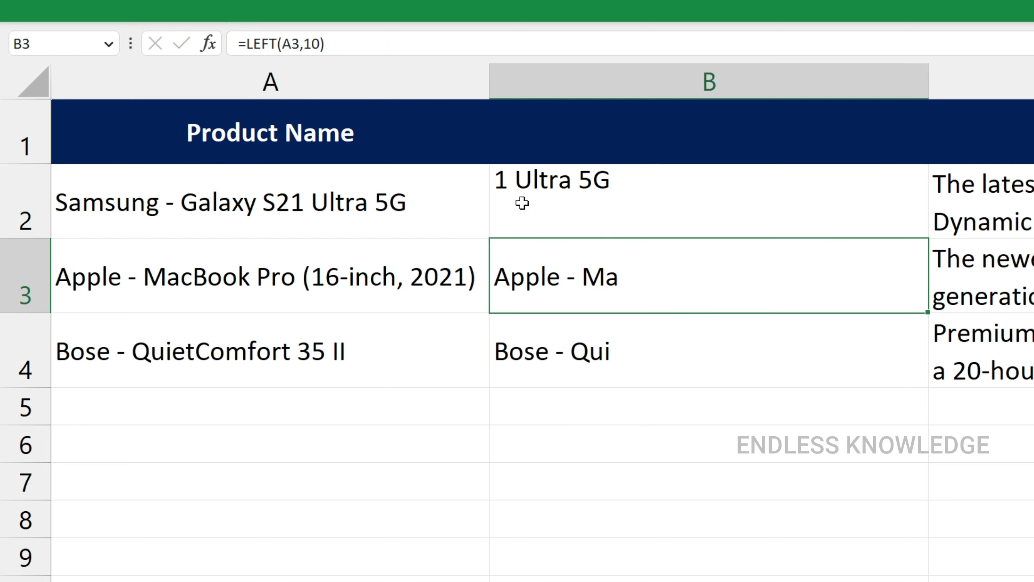
{"action": "left_click", "coordinate": [573, 210]}
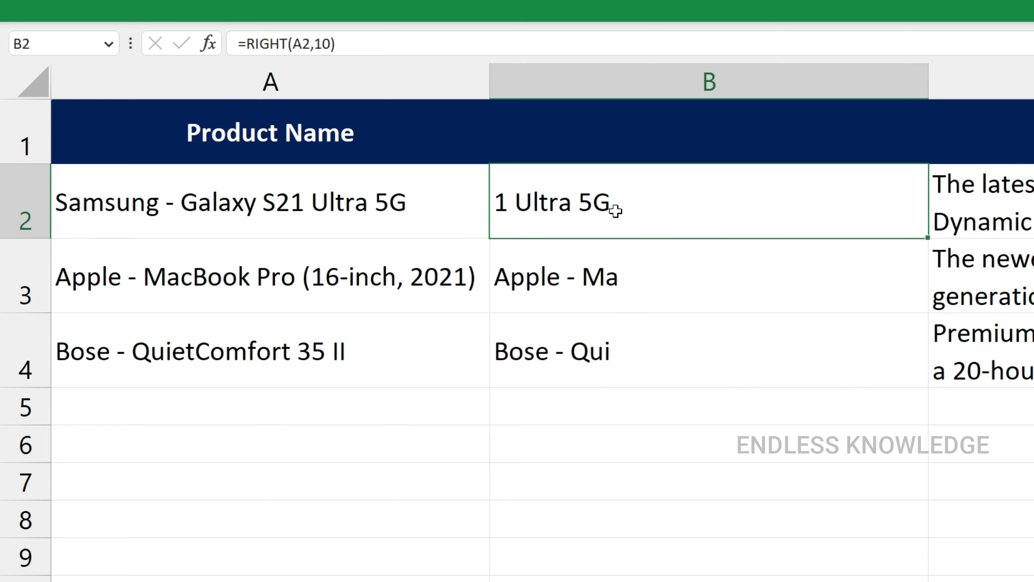
{"action": "double_click", "coordinate": [929, 238]}
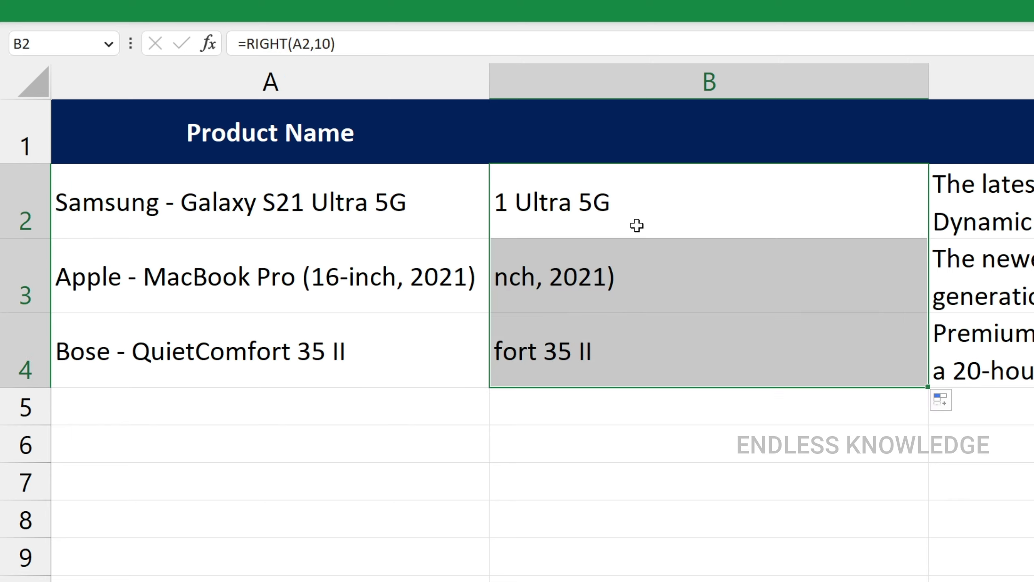
{"action": "left_click_drag", "start_coordinate": [661, 208], "coordinate": [651, 367]}
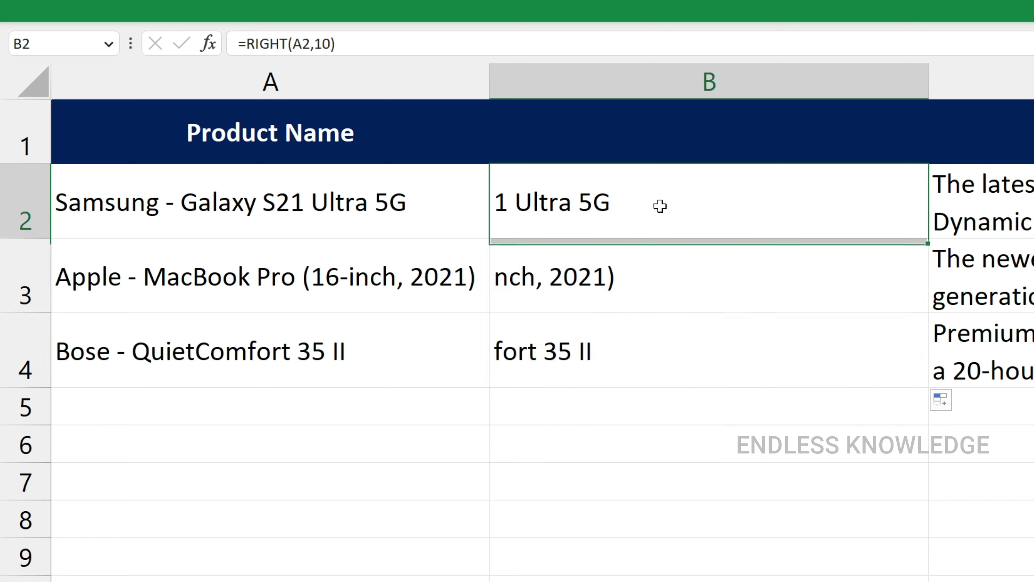
{"action": "key", "text": "Delete"}
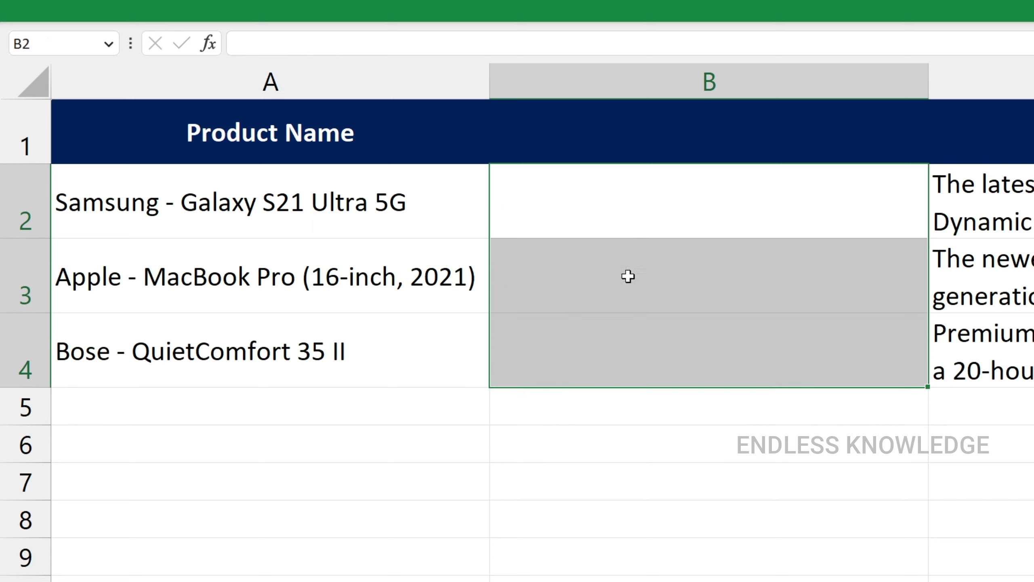
Step: Enter =MID(A2,10,20) in B2 and fill it down to B4
{"action": "left_click", "coordinate": [619, 205]}
{"action": "type", "text": "="}
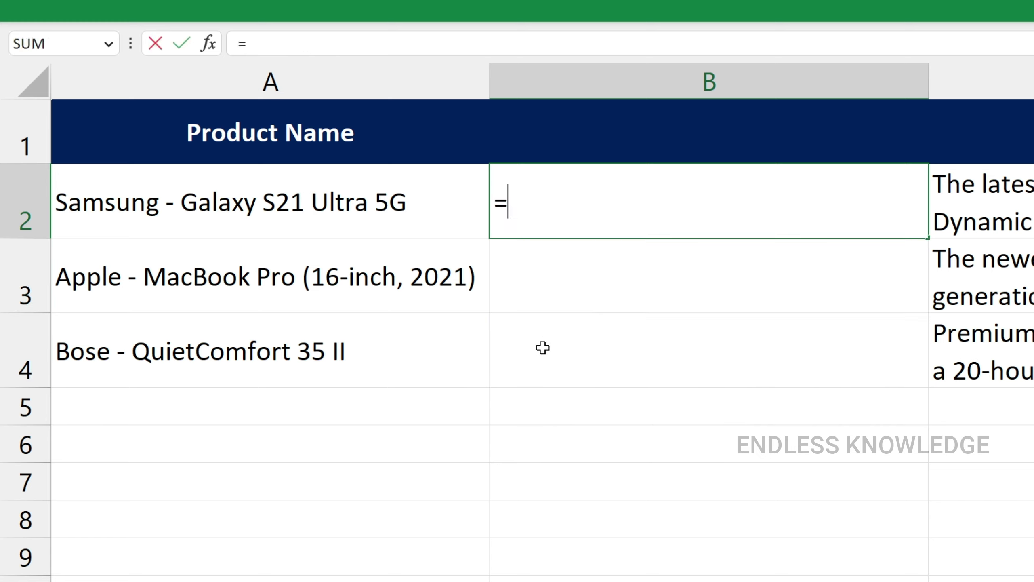
{"action": "type", "text": "mid"}
{"action": "key", "text": "Tab"}
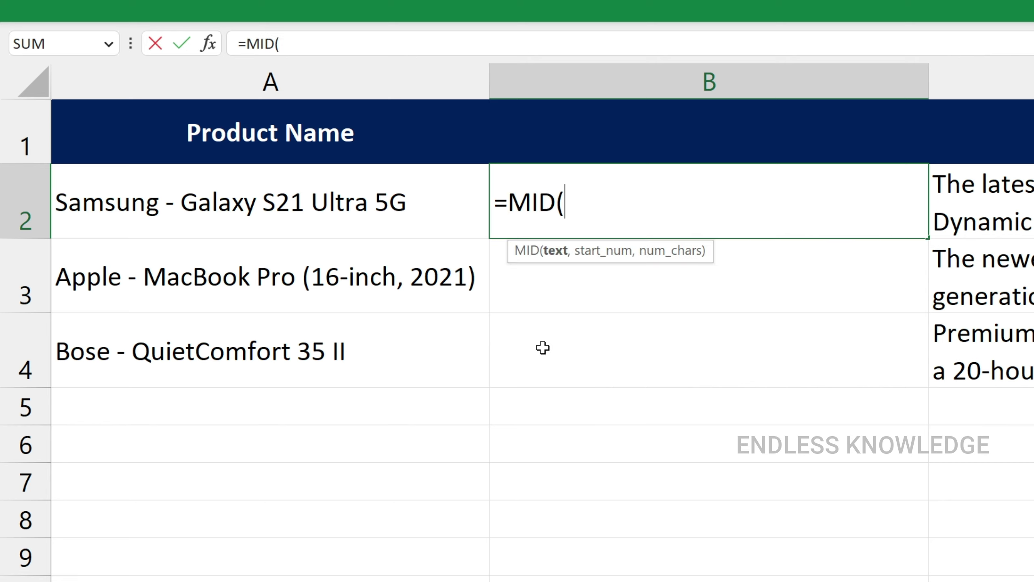
{"action": "left_click", "coordinate": [404, 204]}
{"action": "type", "text": ","}
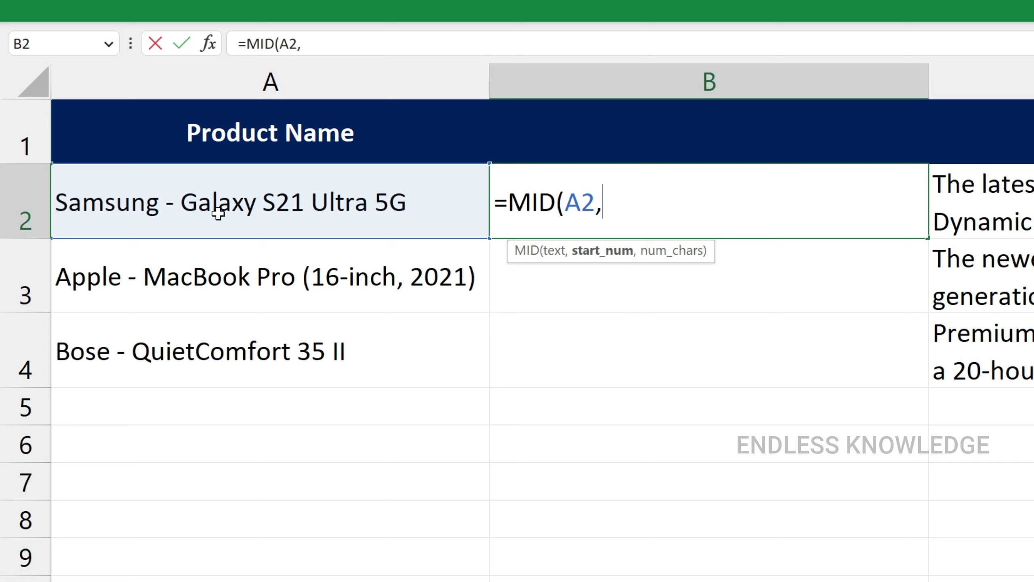
{"action": "type", "text": "1"}
{"action": "type", "text": "0"}
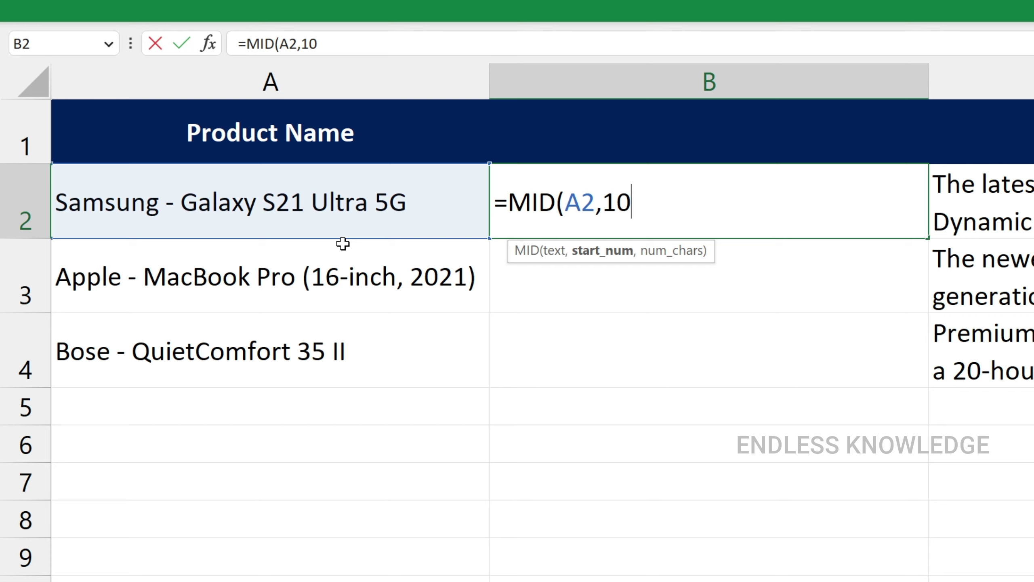
{"action": "type", "text": ","}
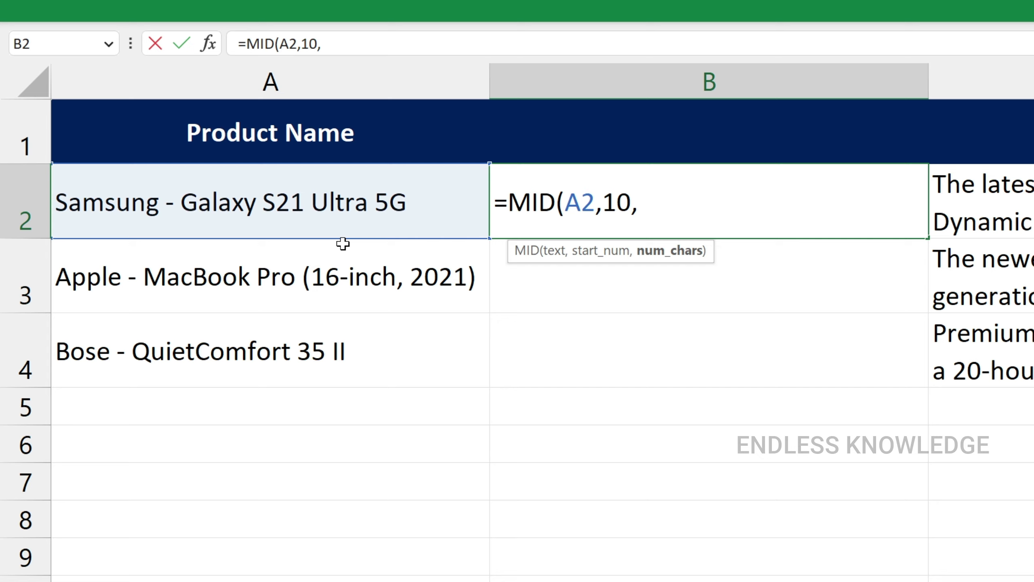
{"action": "type", "text": "20)"}
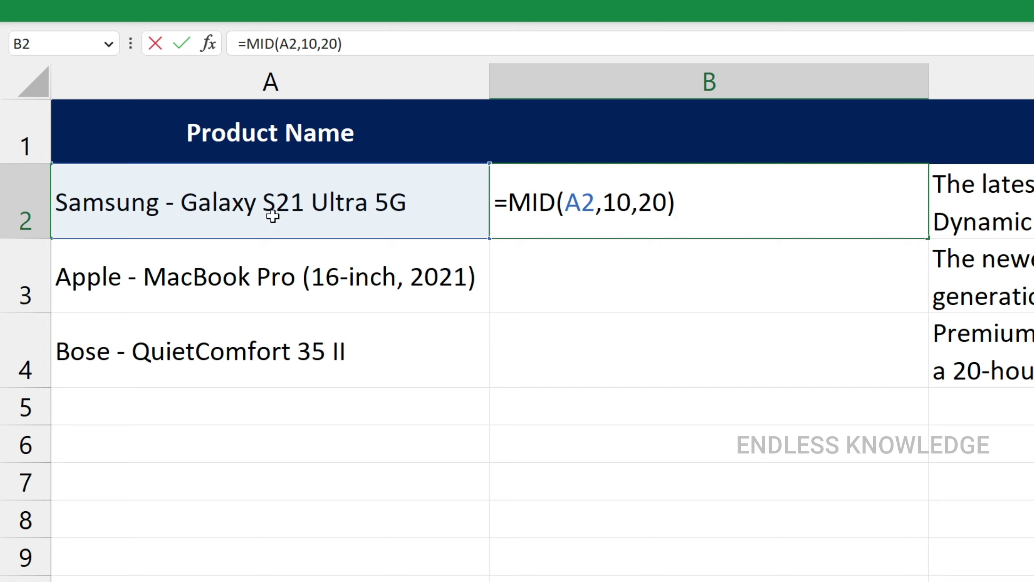
{"action": "key", "text": "Return"}
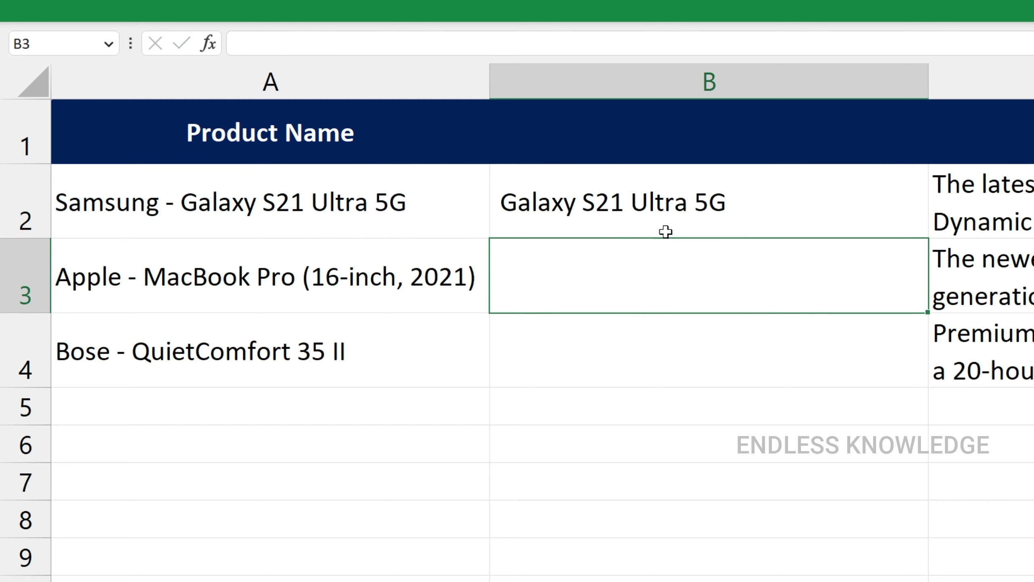
{"action": "left_click", "coordinate": [667, 230]}
{"action": "left_click_drag", "start_coordinate": [927, 237], "coordinate": [743, 326]}
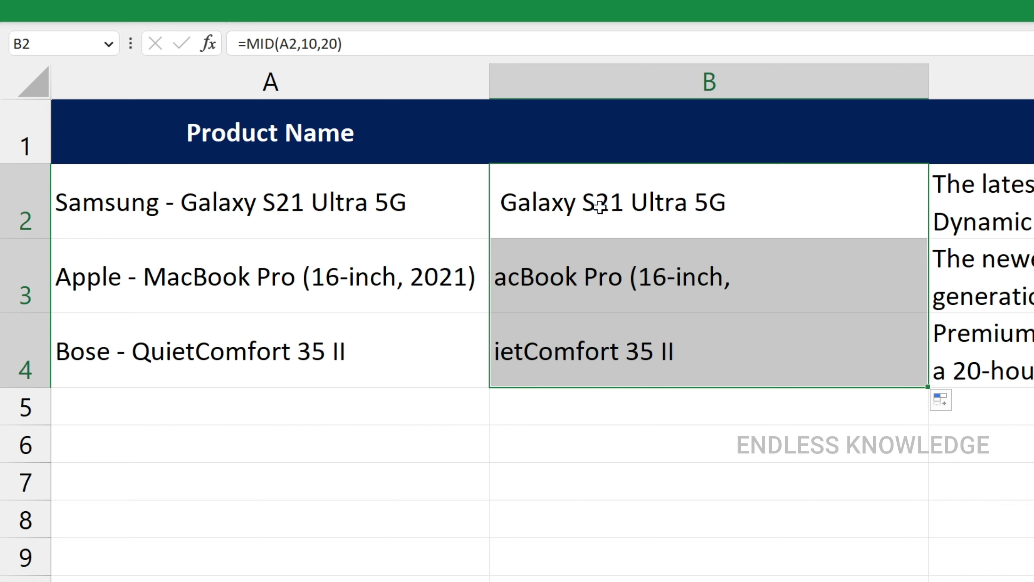
{"action": "key", "text": "Delete"}
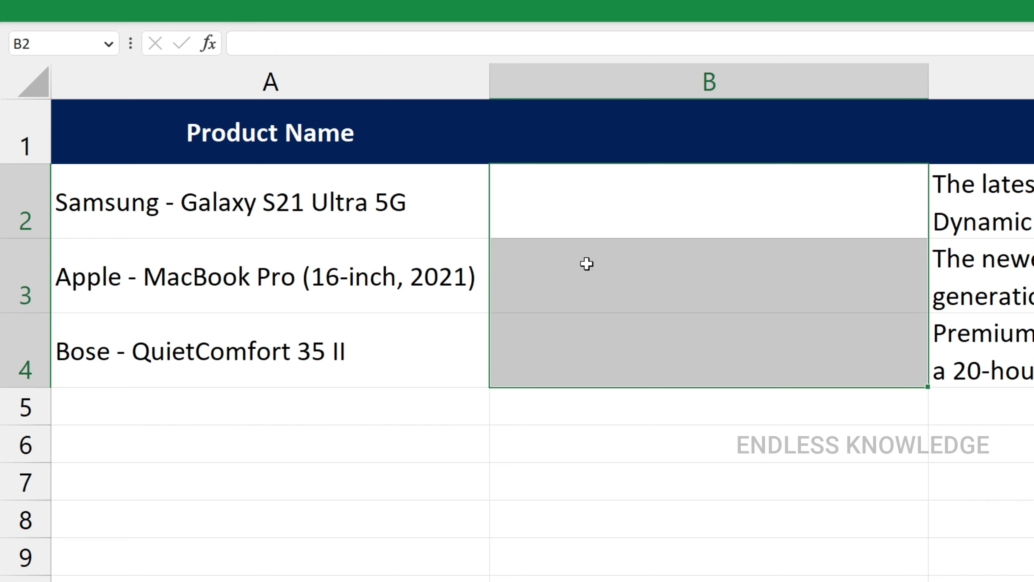
{"action": "left_click", "coordinate": [574, 199]}
{"action": "left_click", "coordinate": [270, 203]}
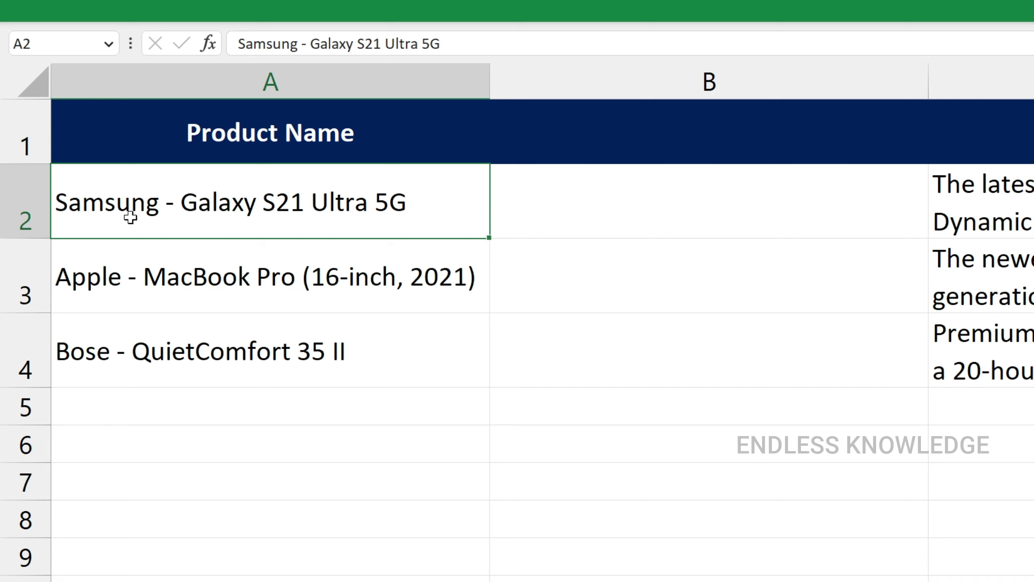
{"action": "left_click", "coordinate": [121, 282]}
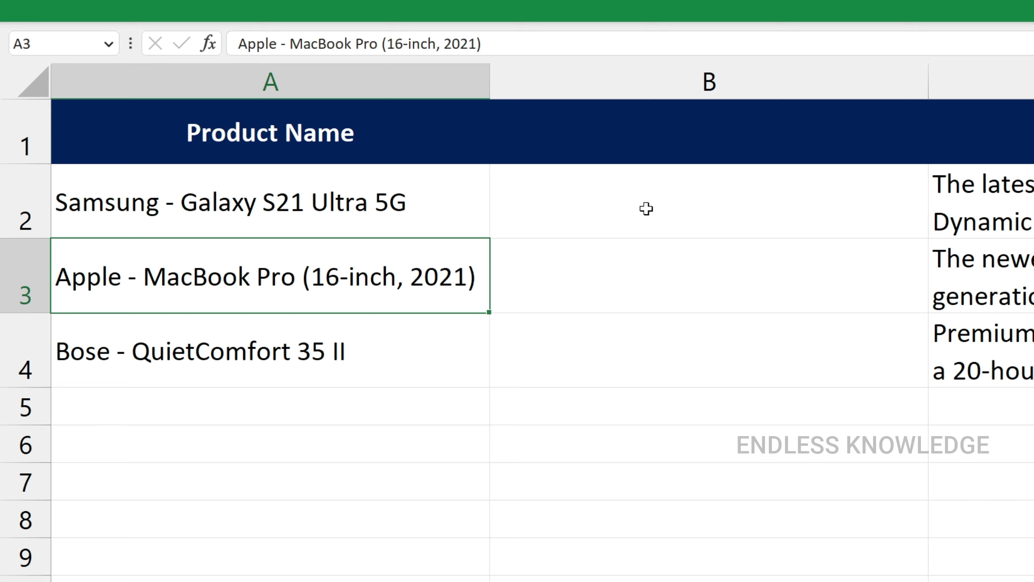
{"action": "left_click", "coordinate": [361, 209]}
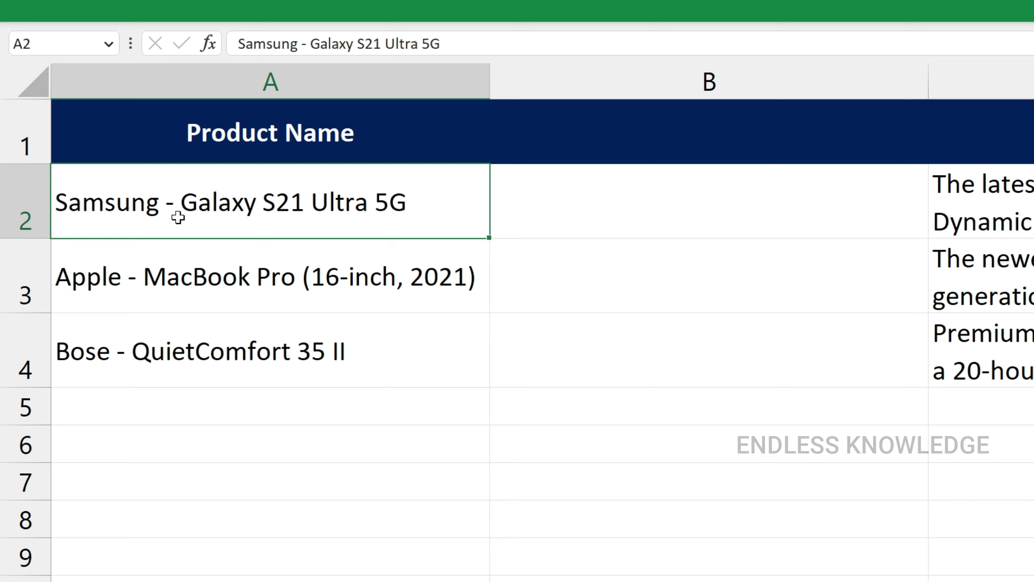
{"action": "left_click", "coordinate": [584, 213]}
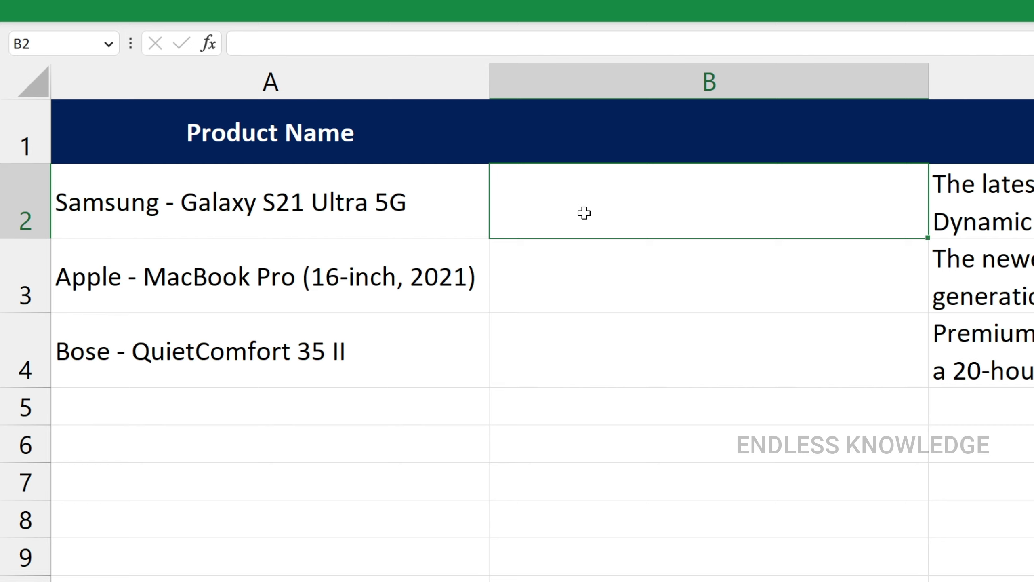
Step: Enter =LEFT(A2,FIND("-",A2)) in B2 to return the brand with its dash
{"action": "type", "text": "="}
{"action": "type", "text": "left"}
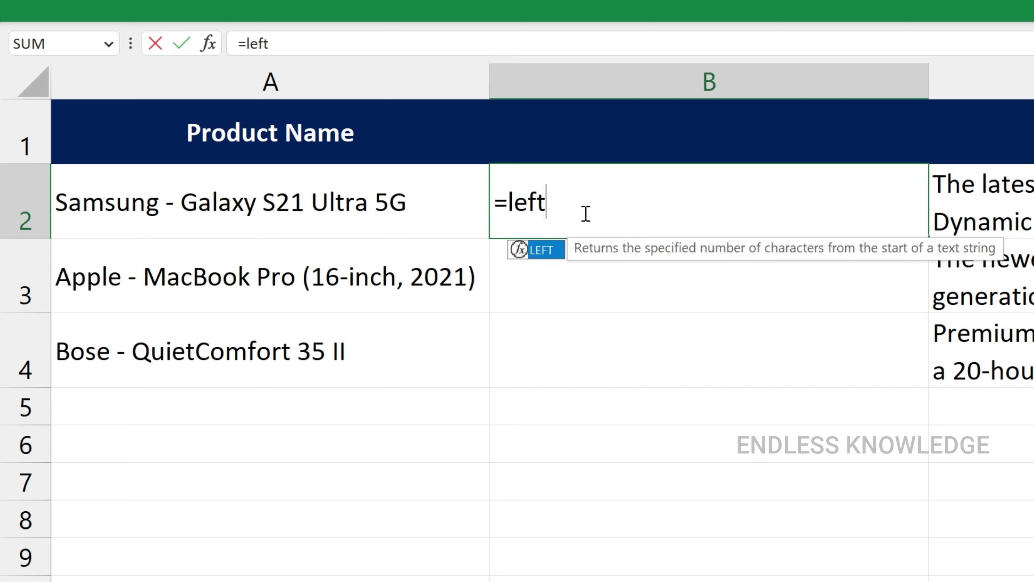
{"action": "key", "text": "Tab"}
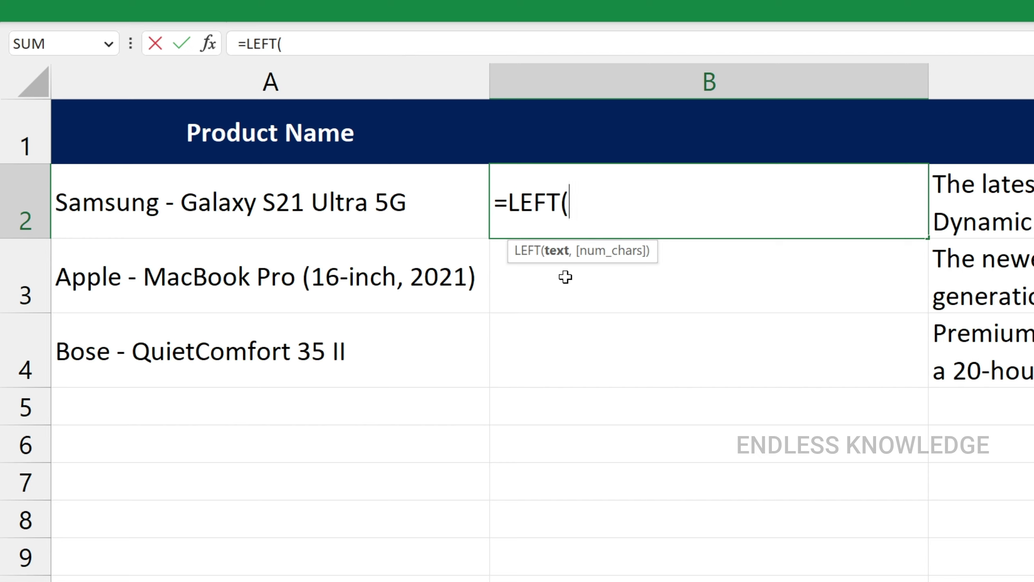
{"action": "left_click", "coordinate": [396, 206]}
{"action": "type", "text": ","}
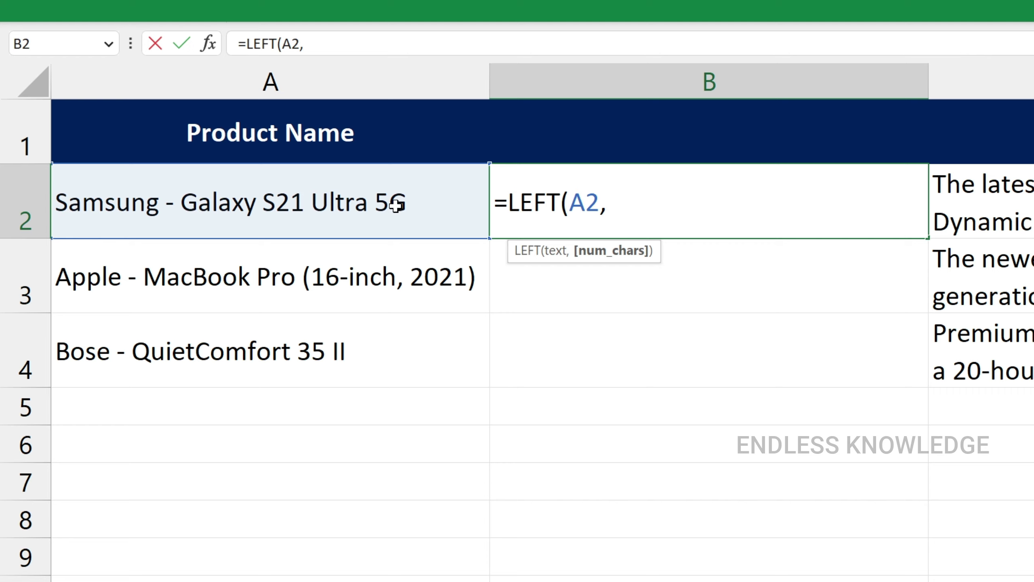
{"action": "type", "text": "f"}
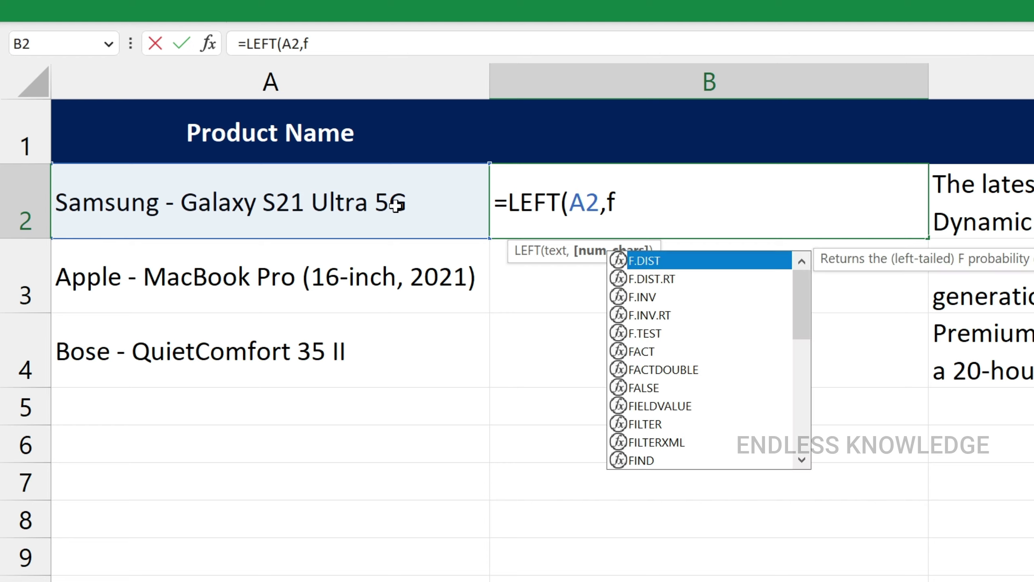
{"action": "type", "text": "in"}
{"action": "key", "text": "Tab"}
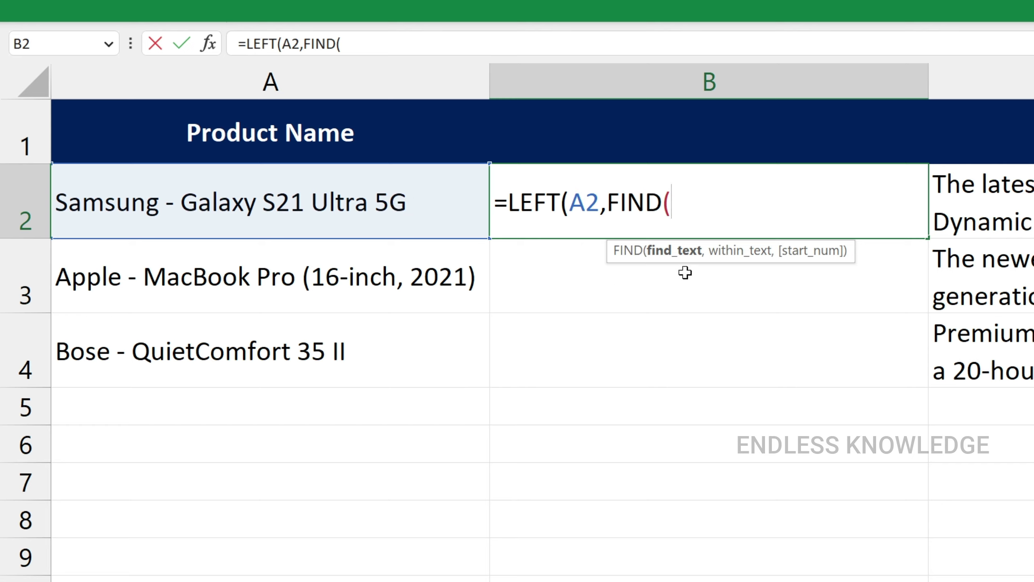
{"action": "type", "text": "\"-"}
{"action": "type", "text": "\""}
{"action": "type", "text": ","}
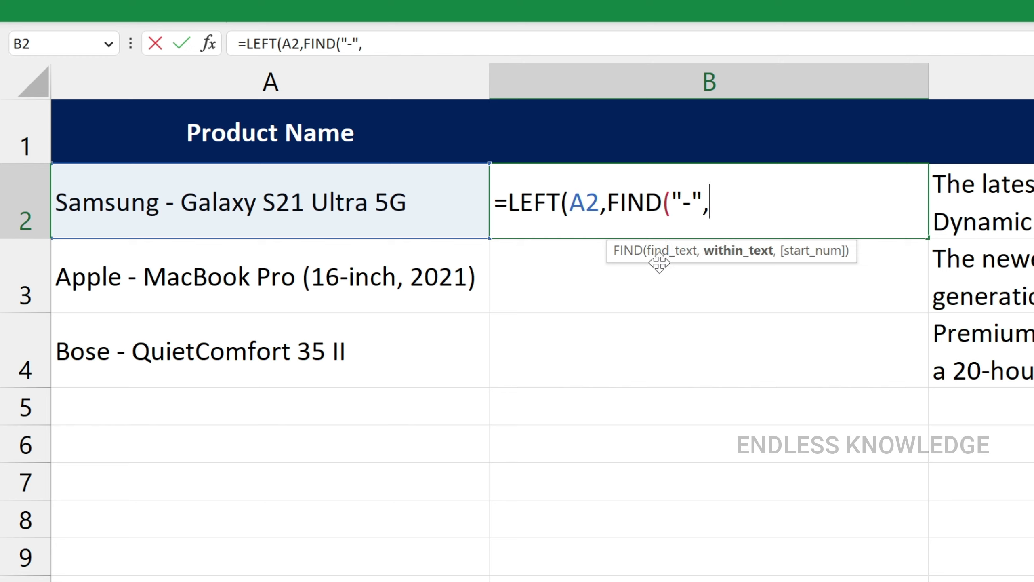
{"action": "left_click", "coordinate": [398, 202]}
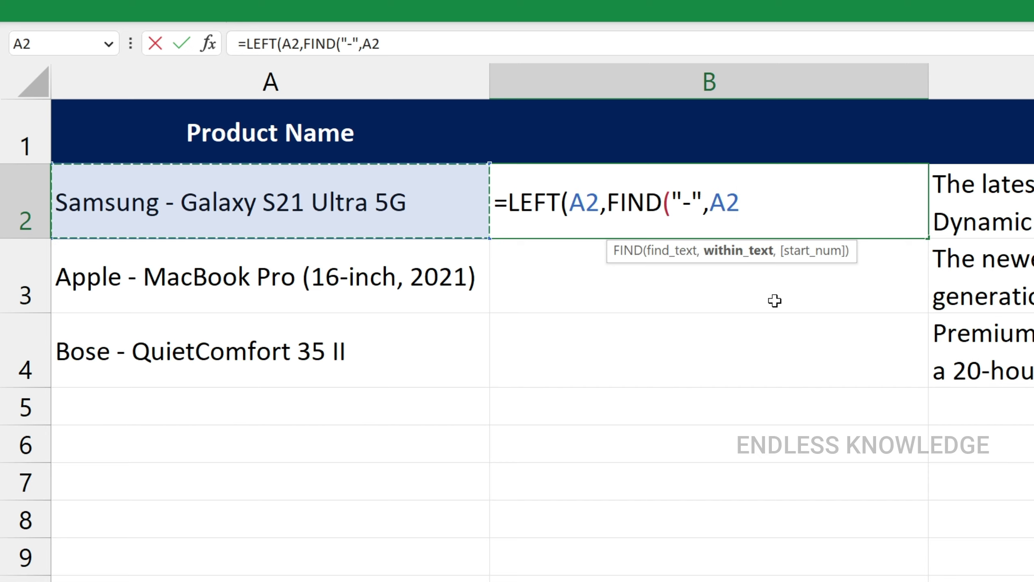
{"action": "type", "text": ")"}
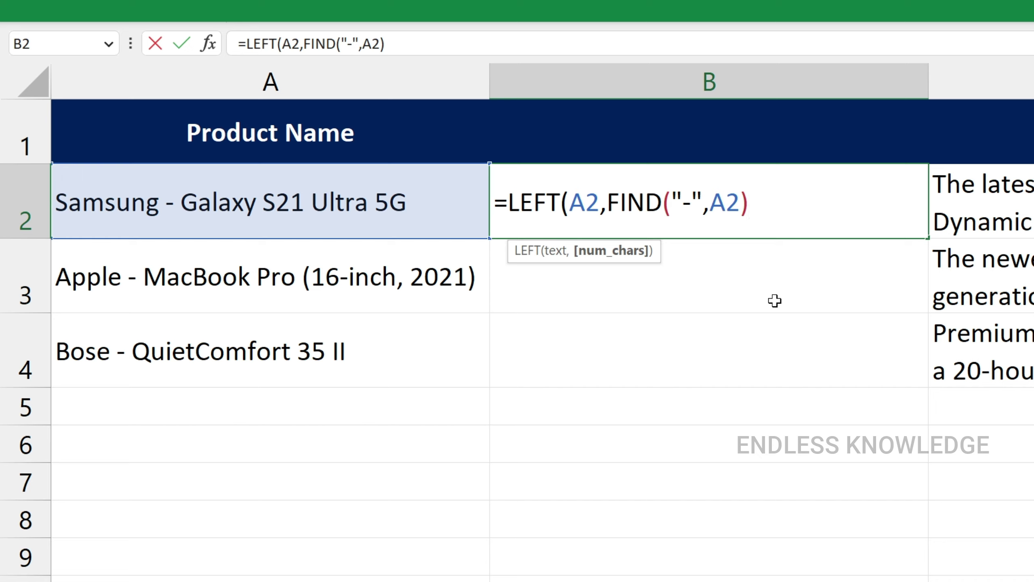
{"action": "type", "text": ")"}
{"action": "key", "text": "Return"}
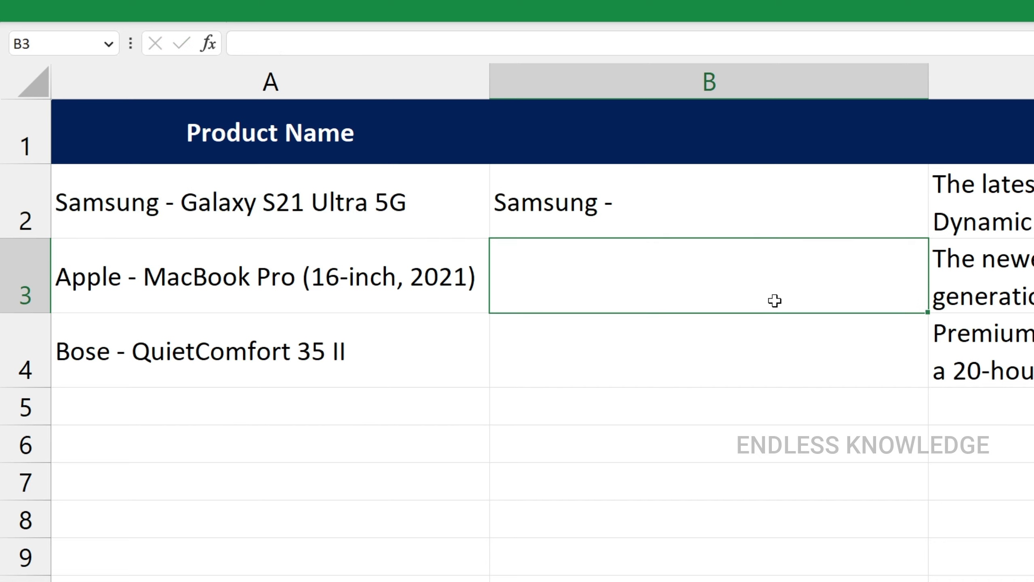
Step: Fill the formula down to B4 and check B4, B3 and B2
{"action": "left_click", "coordinate": [848, 229]}
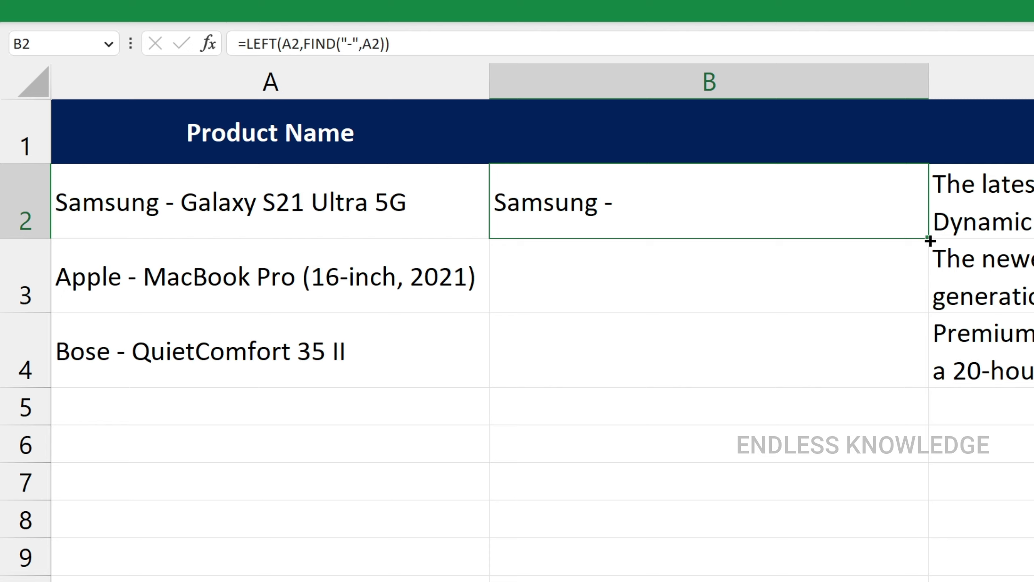
{"action": "left_click_drag", "start_coordinate": [928, 238], "coordinate": [905, 374]}
{"action": "left_click", "coordinate": [634, 347]}
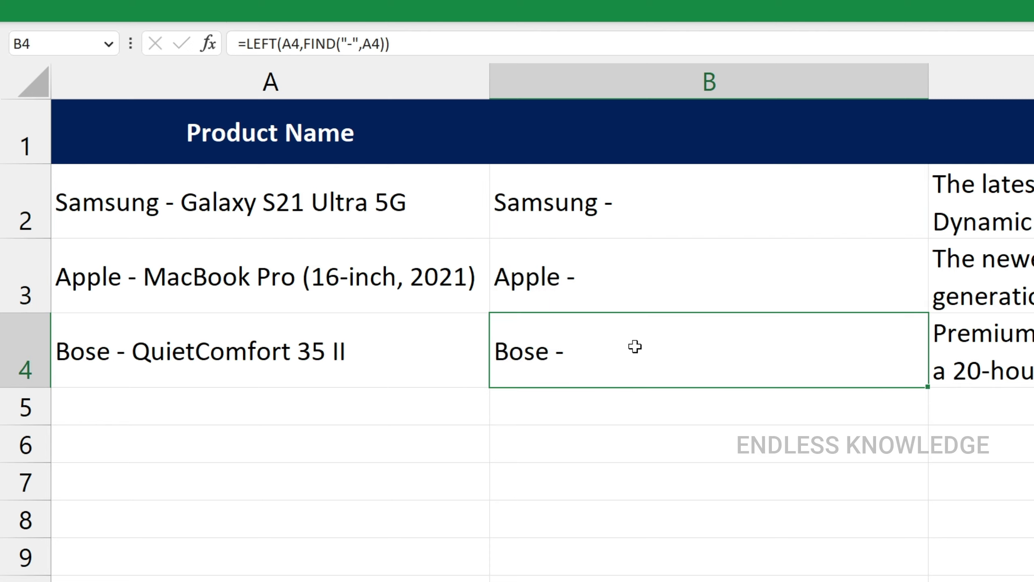
{"action": "left_click", "coordinate": [603, 295]}
{"action": "left_click", "coordinate": [643, 220]}
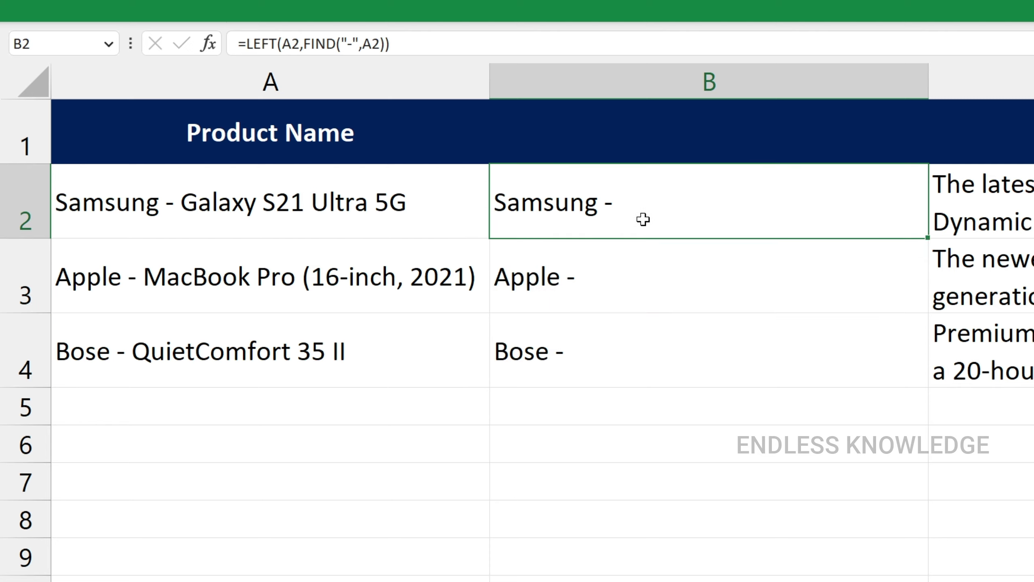
Step: Change B2 to =LEFT(A2,FIND("-",A2)-1) and fill it down to B4
{"action": "double_click", "coordinate": [643, 220]}
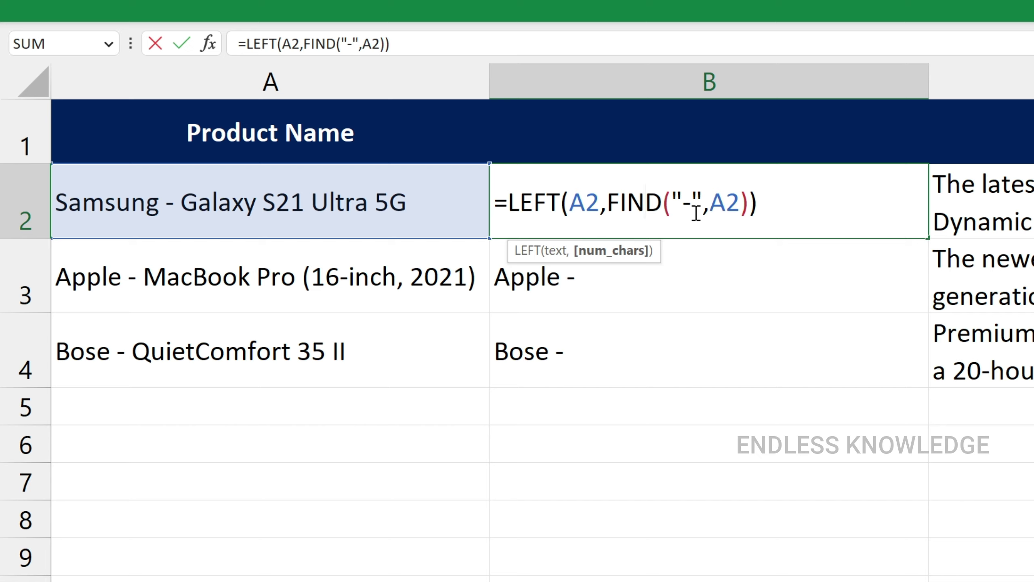
{"action": "left_click", "coordinate": [749, 211]}
{"action": "type", "text": "-1"}
{"action": "key", "text": "Return"}
{"action": "left_click", "coordinate": [748, 219]}
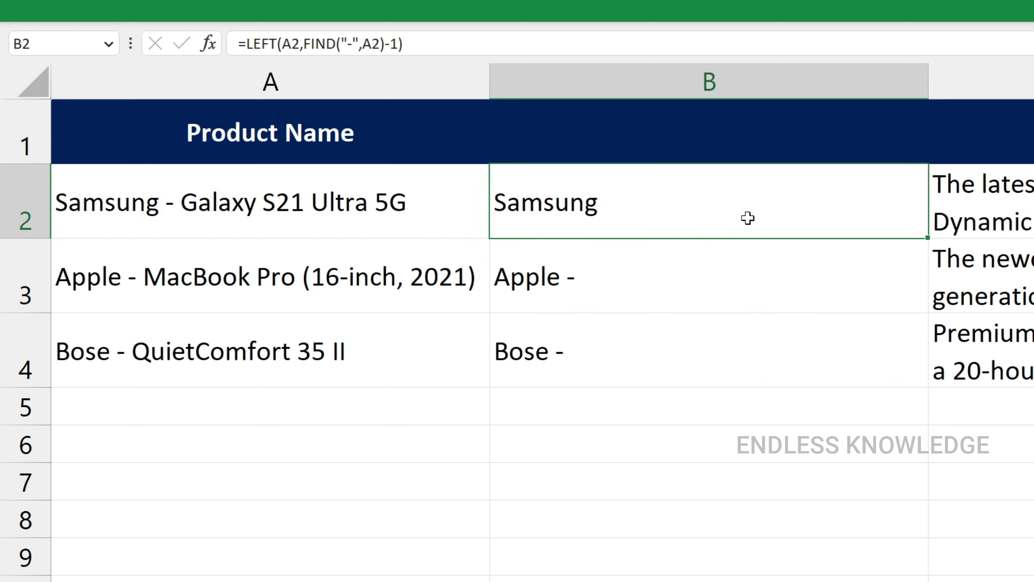
{"action": "double_click", "coordinate": [701, 204]}
{"action": "key", "text": "Escape"}
{"action": "left_click_drag", "start_coordinate": [927, 238], "coordinate": [895, 367]}
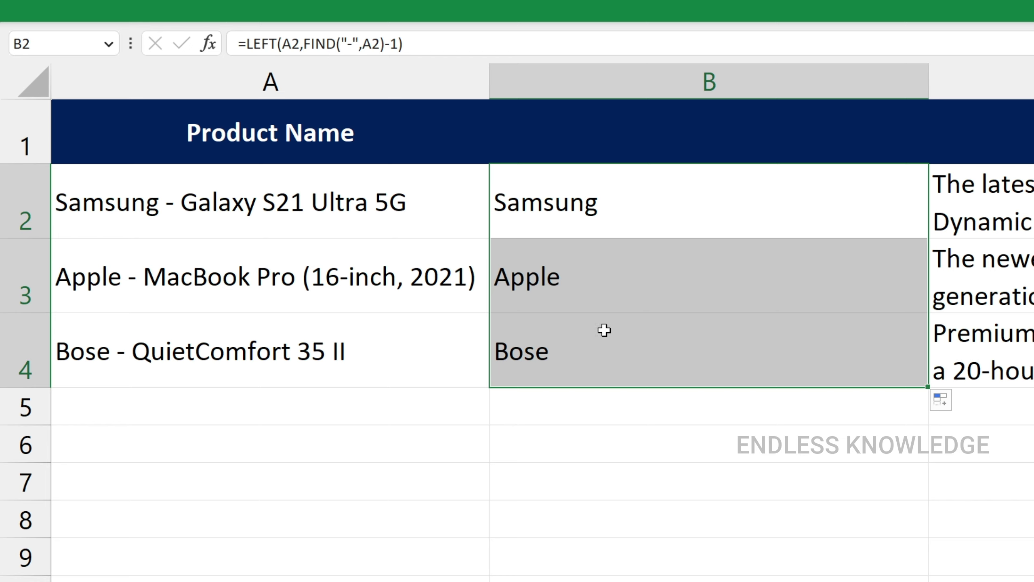
{"action": "left_click", "coordinate": [258, 221]}
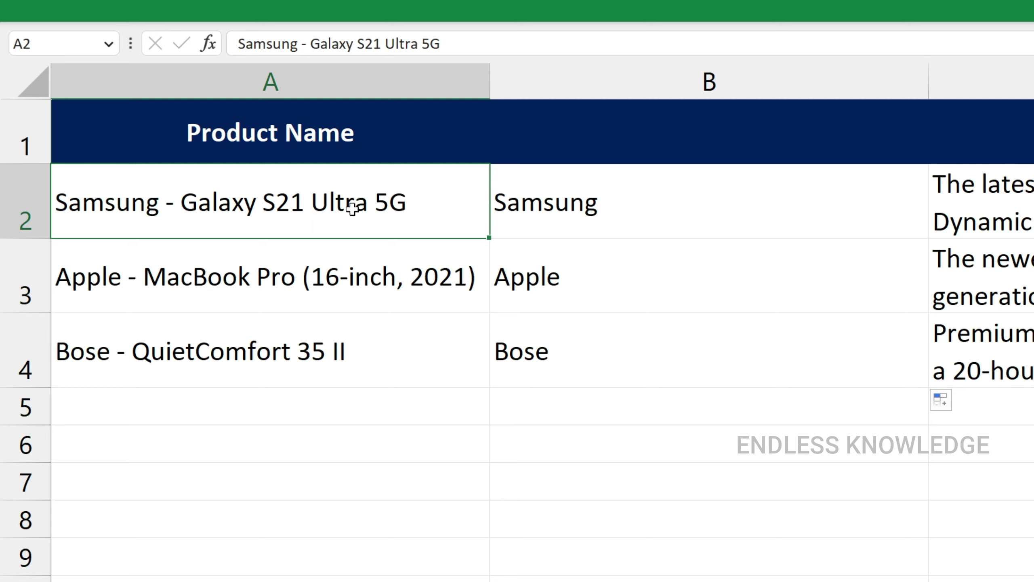
Step: Replace LEFT with RIGHT in B2's formula and fill it down to B4
{"action": "left_click", "coordinate": [530, 192]}
{"action": "double_click", "coordinate": [532, 199]}
{"action": "double_click", "coordinate": [533, 202]}
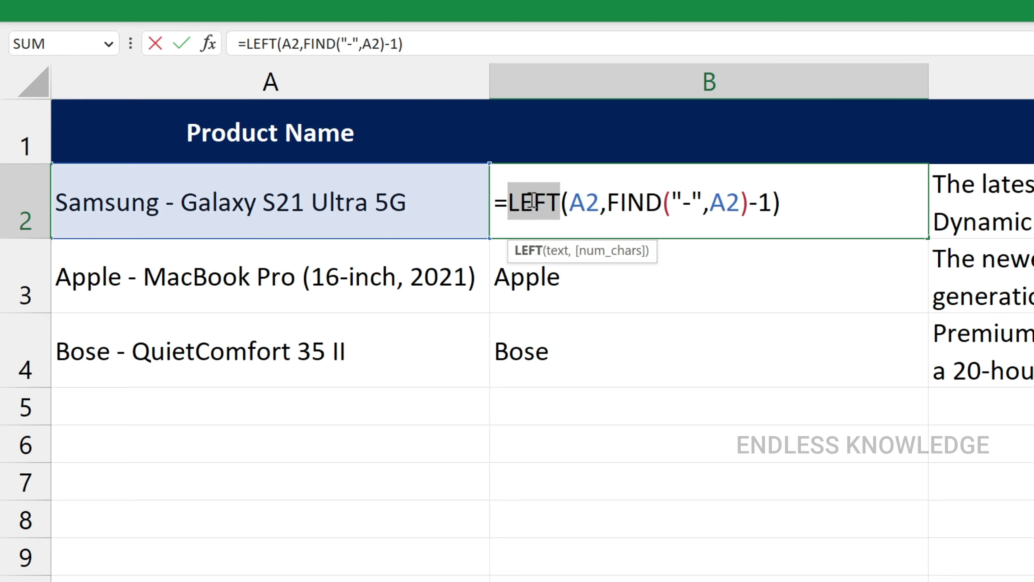
{"action": "type", "text": "righ"}
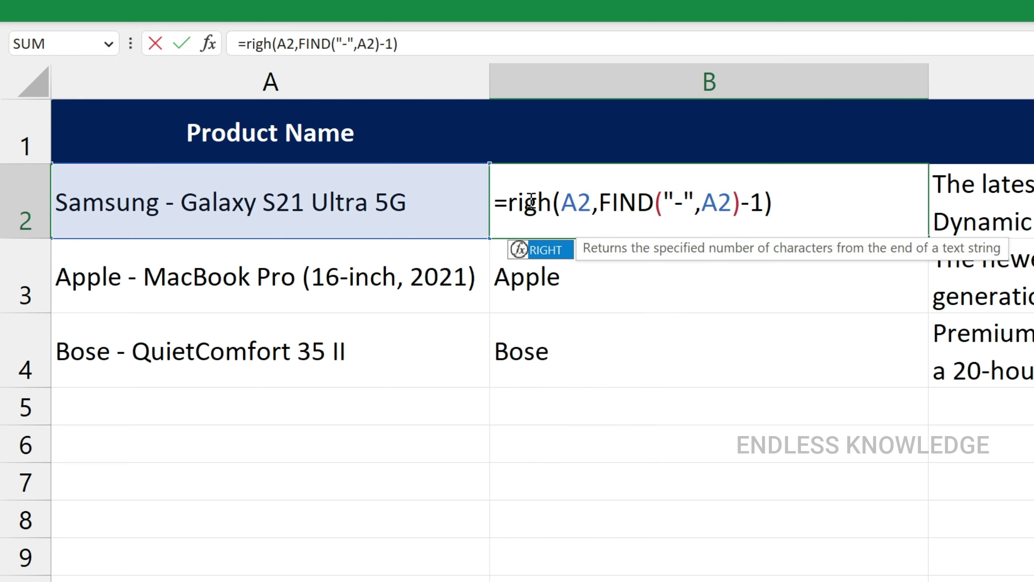
{"action": "type", "text": "t"}
{"action": "key", "text": "Return"}
{"action": "left_click", "coordinate": [672, 219]}
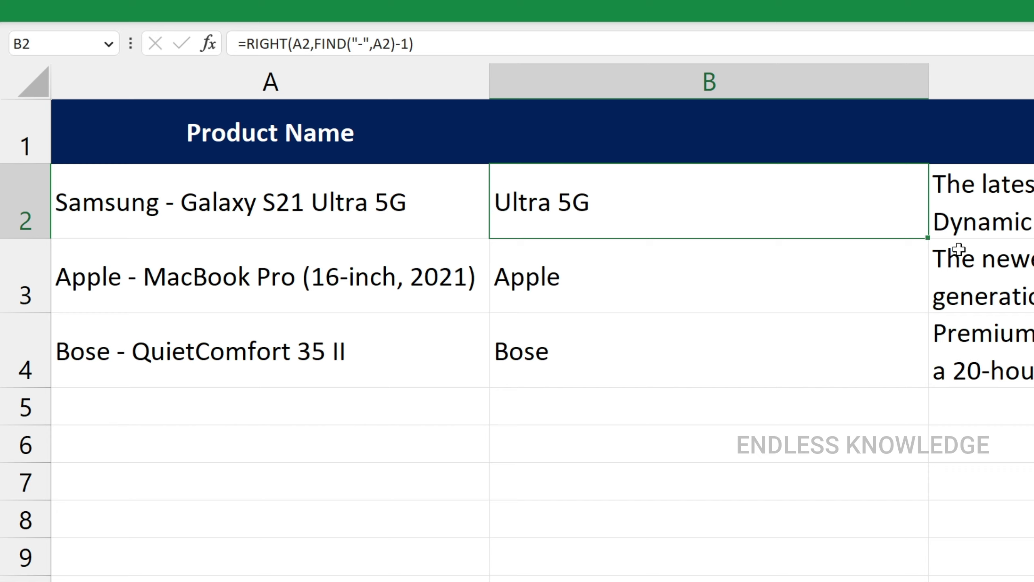
{"action": "double_click", "coordinate": [928, 238]}
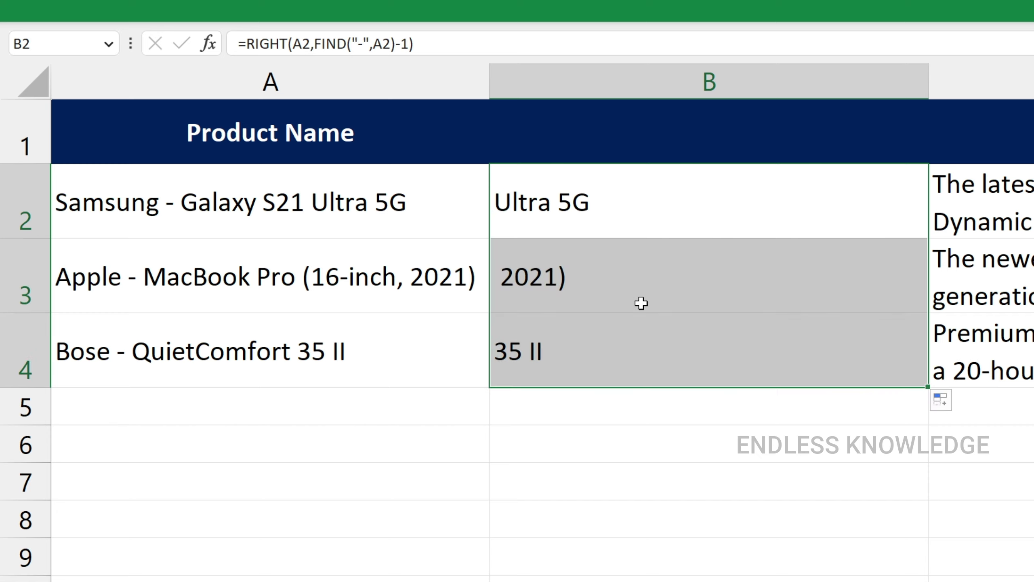
{"action": "double_click", "coordinate": [614, 213]}
{"action": "key", "text": "Escape"}
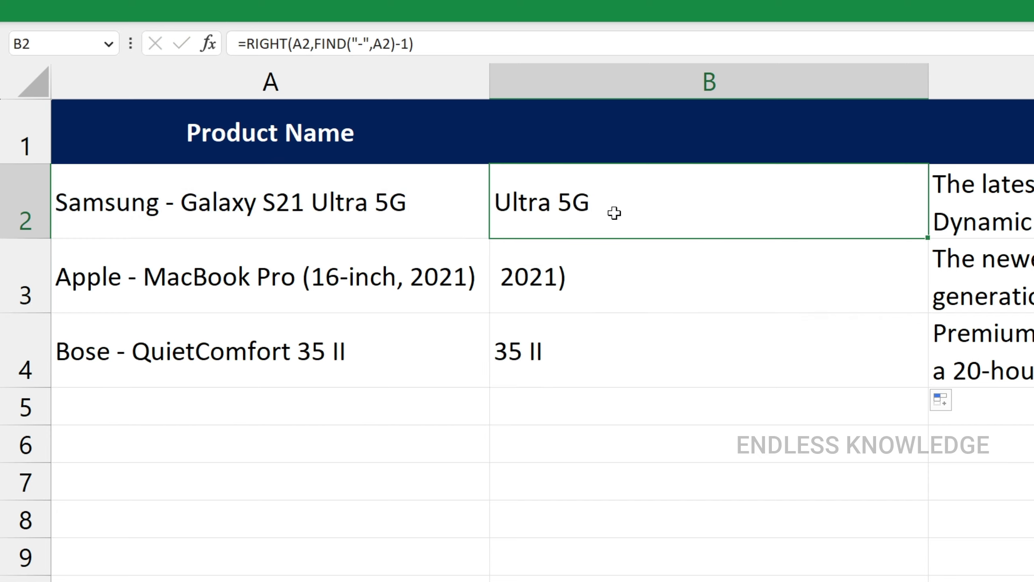
Step: Start B2's formula as =MID(A2,FIND("-",A2) to locate the dash
{"action": "type", "text": "=mmi"}
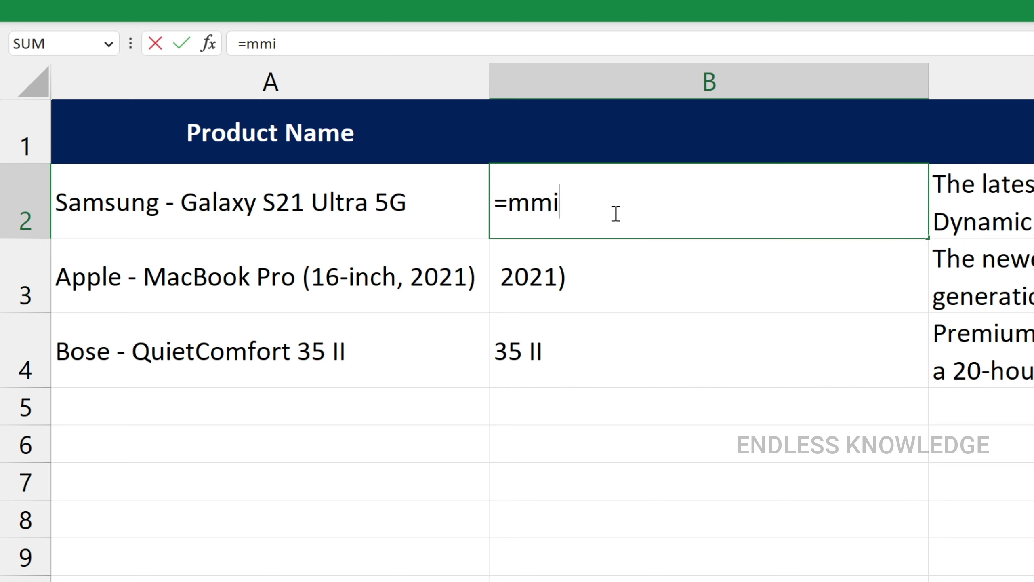
{"action": "type", "text": "d"}
{"action": "key", "text": "BackSpace"}
{"action": "key", "text": "BackSpace"}
{"action": "key", "text": "BackSpace"}
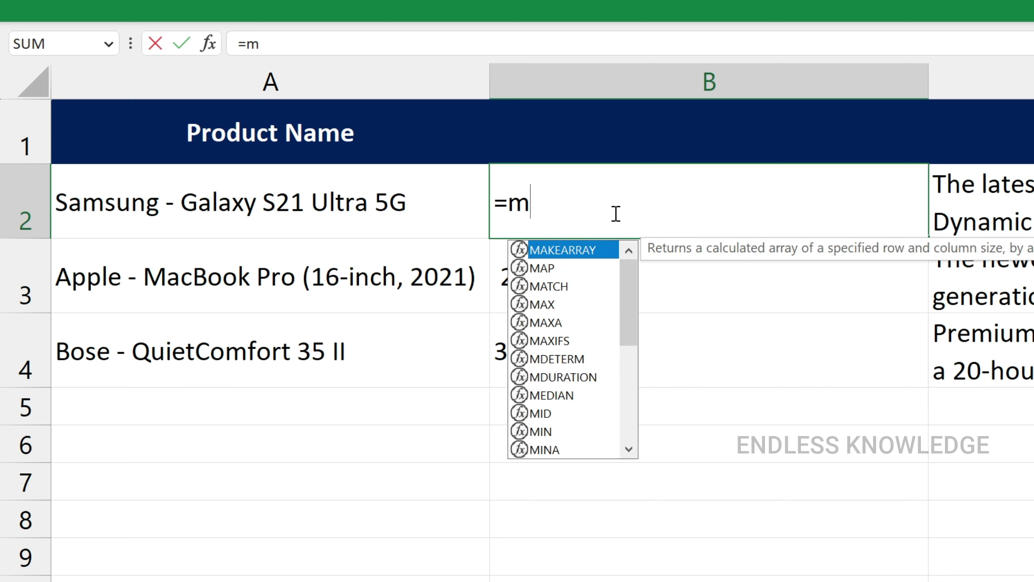
{"action": "type", "text": "id"}
{"action": "key", "text": "Tab"}
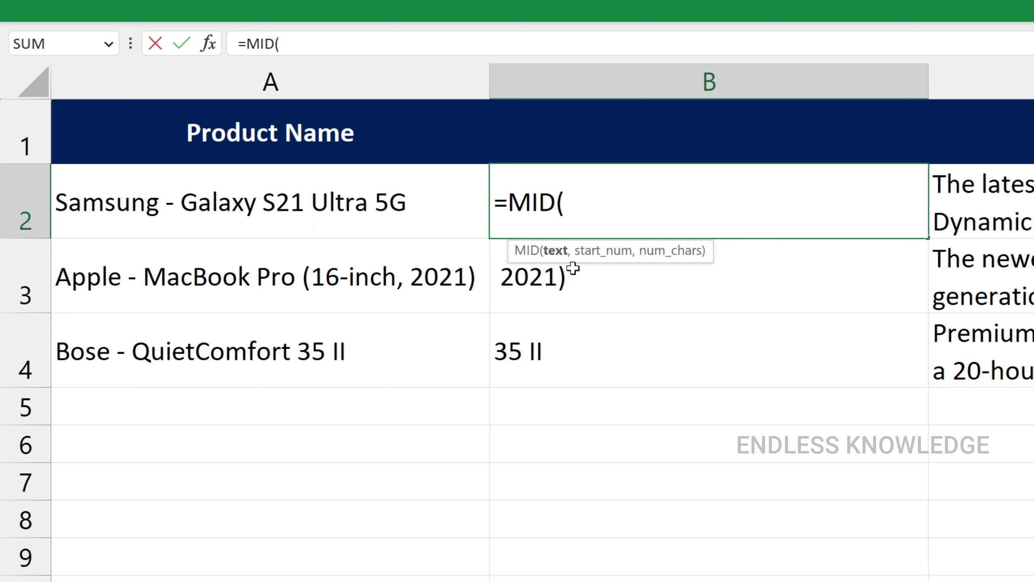
{"action": "left_click", "coordinate": [401, 204]}
{"action": "type", "text": ","}
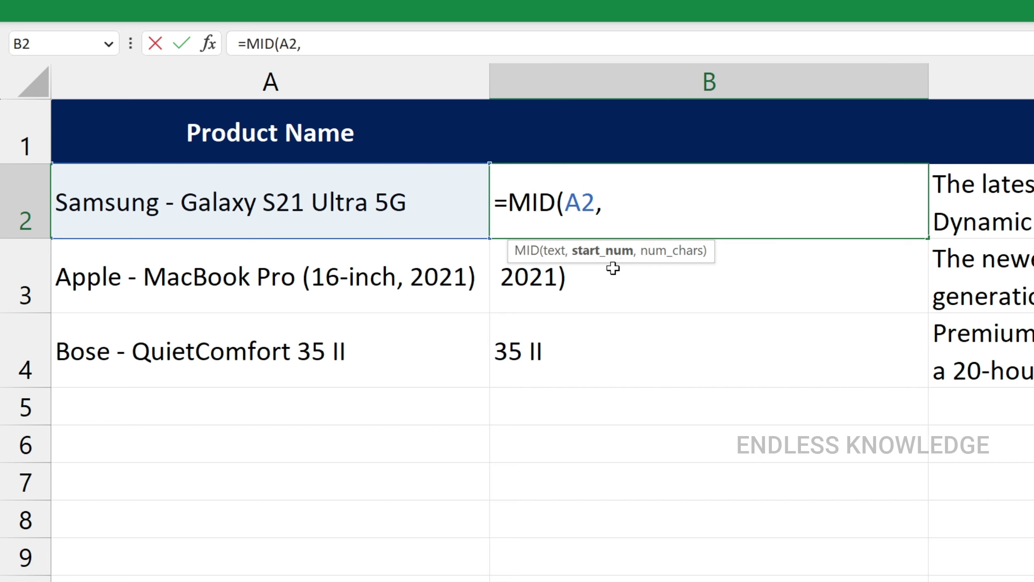
{"action": "type", "text": "f"}
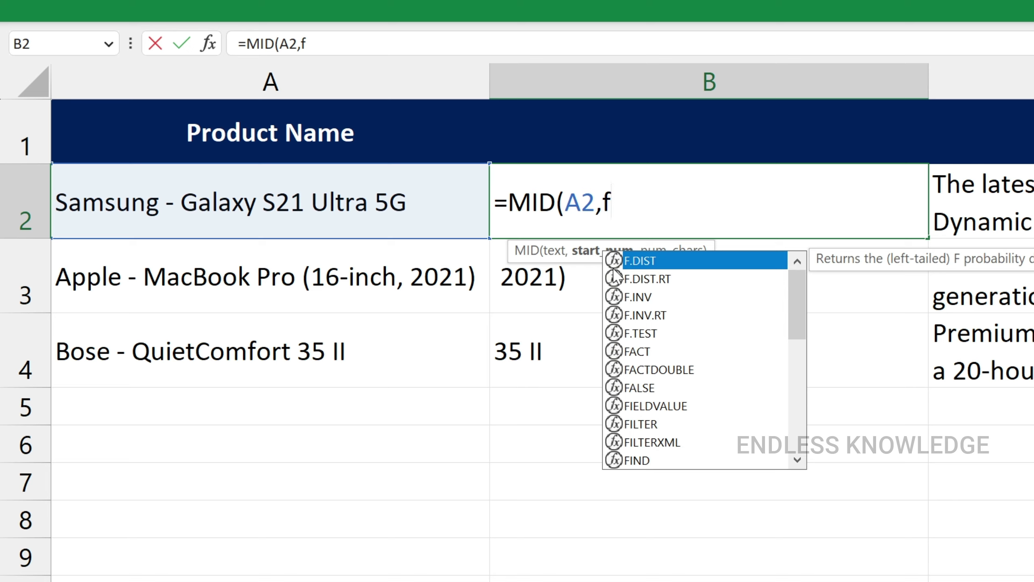
{"action": "type", "text": "ind"}
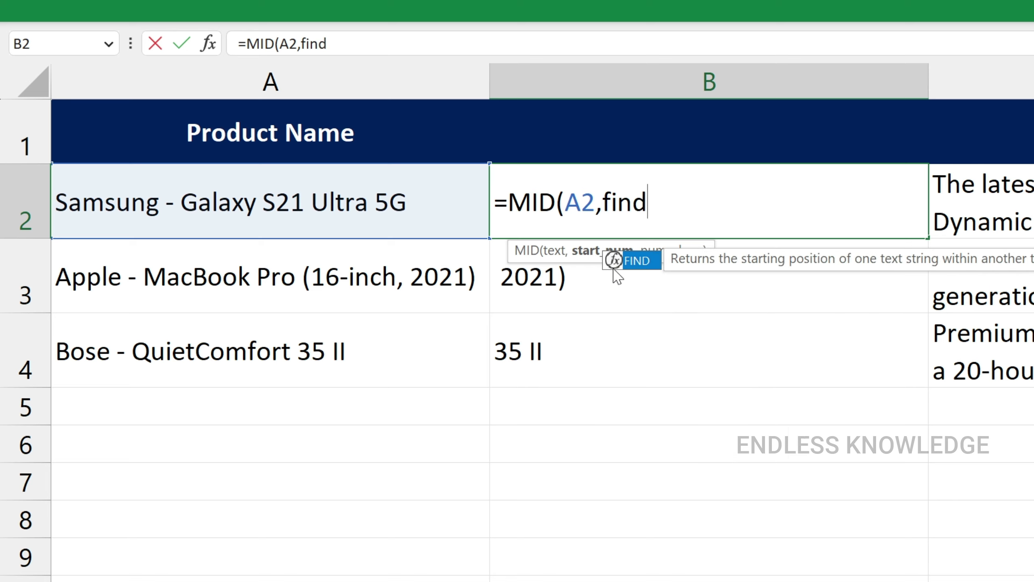
{"action": "double_click", "coordinate": [614, 267]}
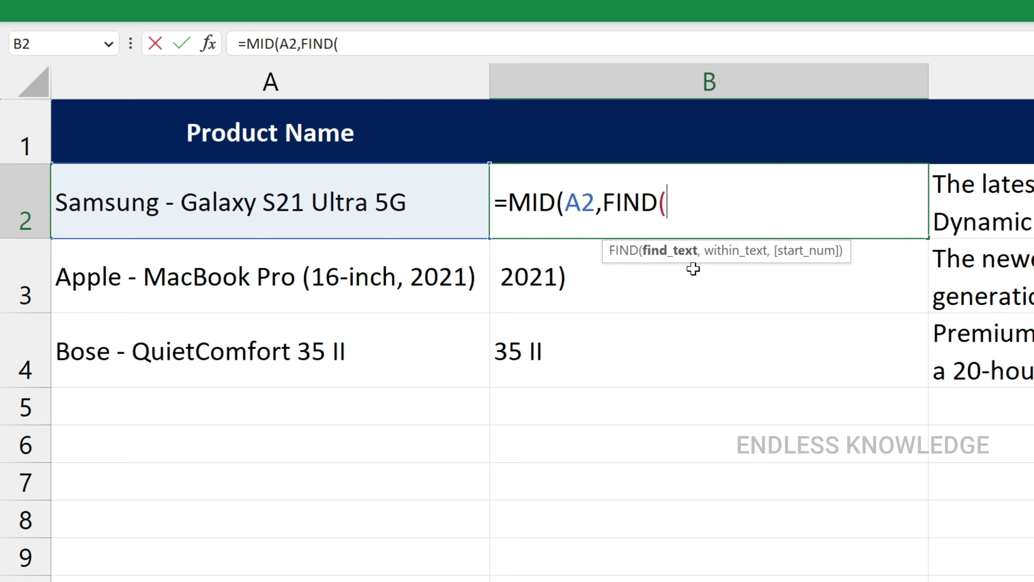
{"action": "type", "text": "\"-"}
{"action": "type", "text": "\","}
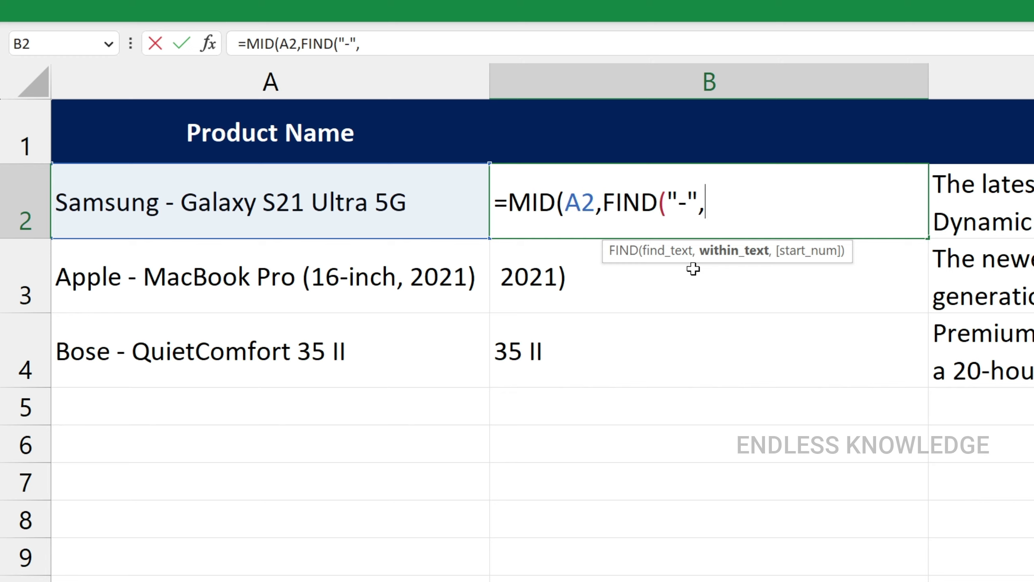
{"action": "left_click", "coordinate": [410, 208]}
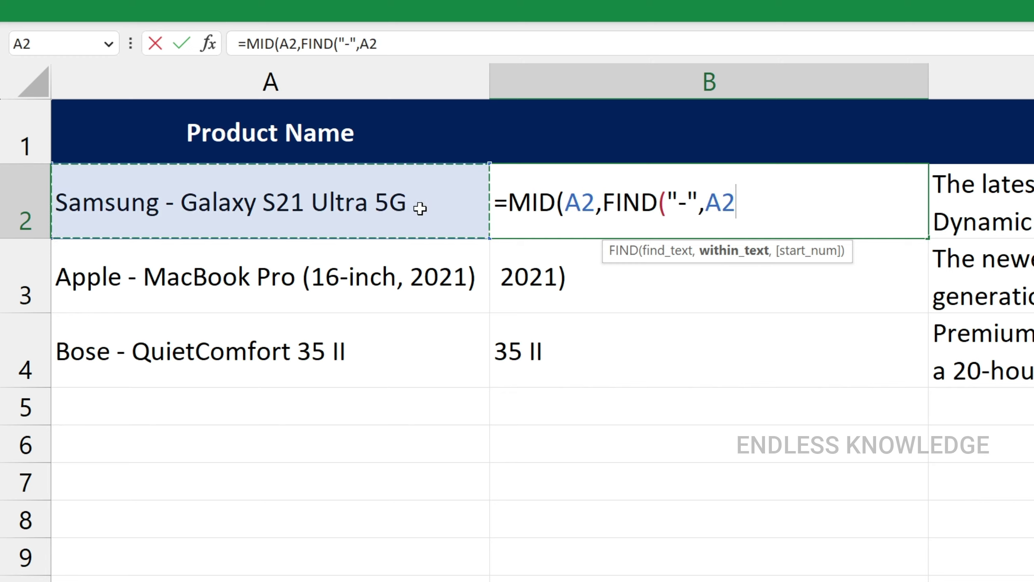
{"action": "type", "text": ")"}
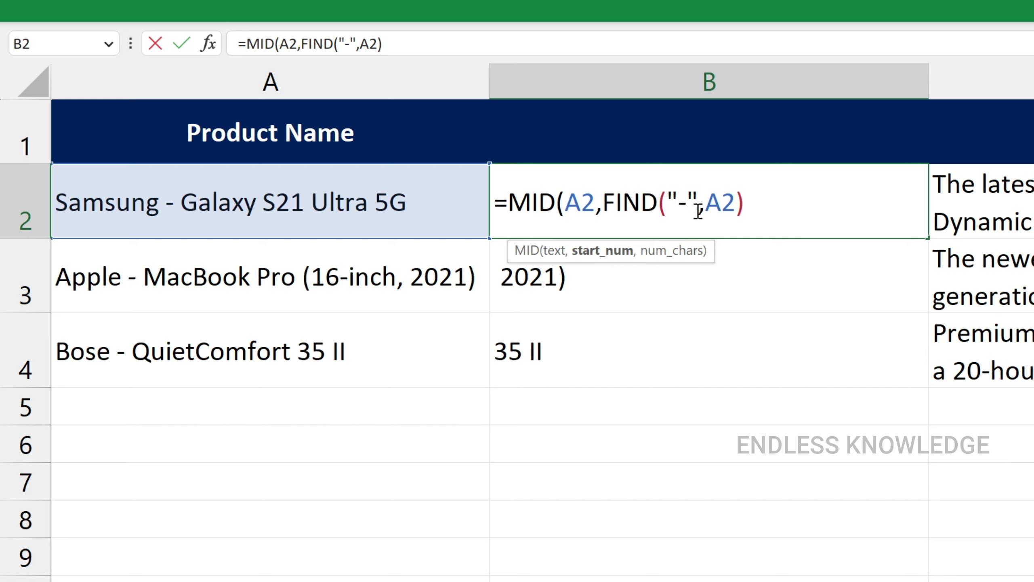
Step: Complete it with +1,LEN(A2)) and commit, returning Galaxy S21 Ultra 5G
{"action": "type", "text": "+"}
{"action": "type", "text": "1"}
{"action": "type", "text": ","}
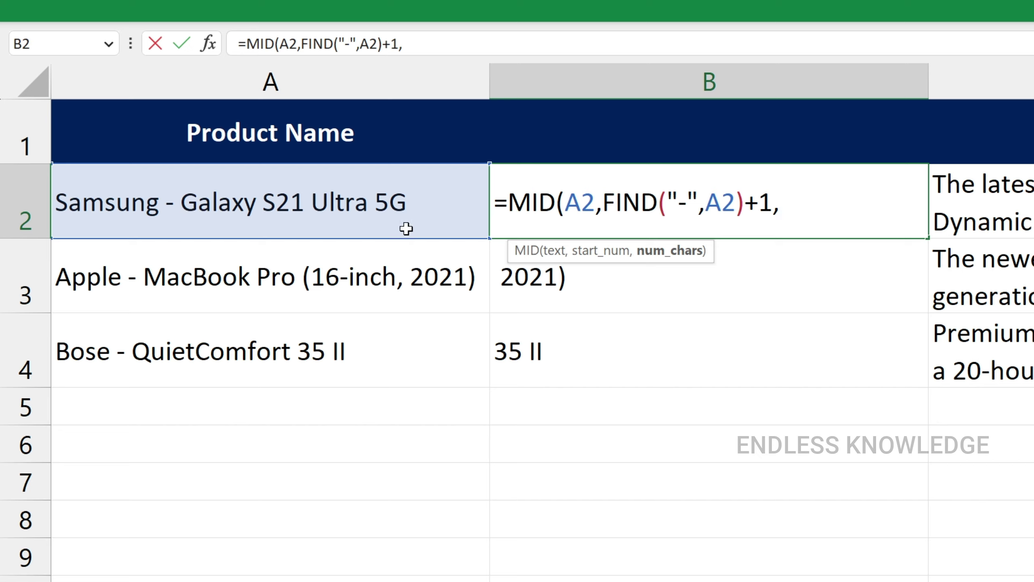
{"action": "type", "text": "l"}
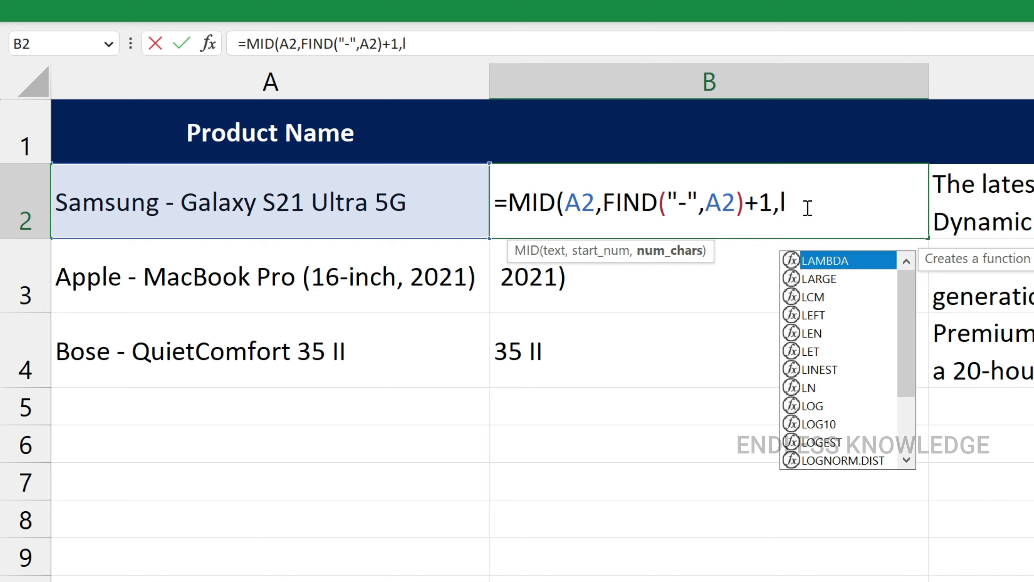
{"action": "type", "text": "en"}
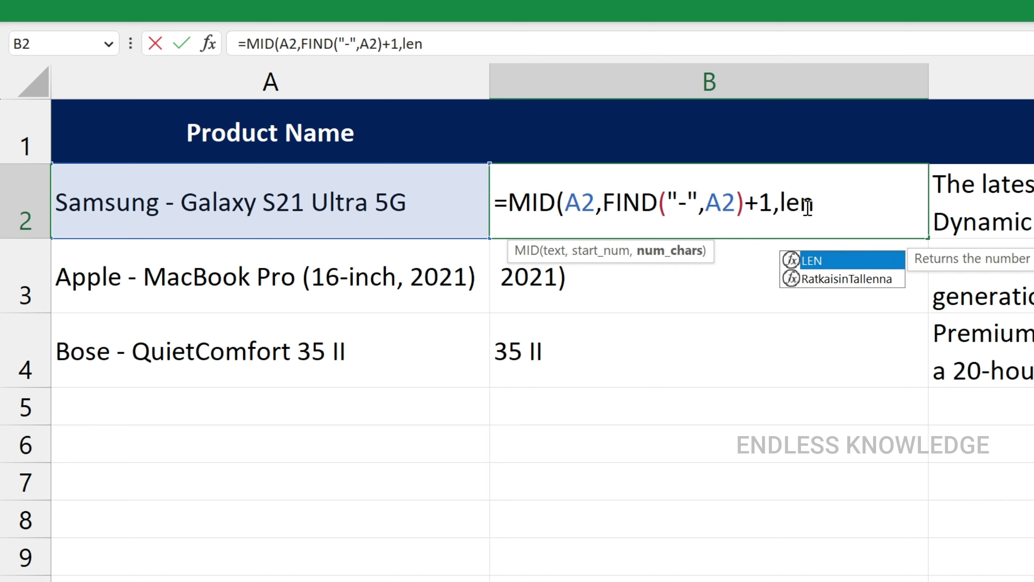
{"action": "key", "text": "Tab"}
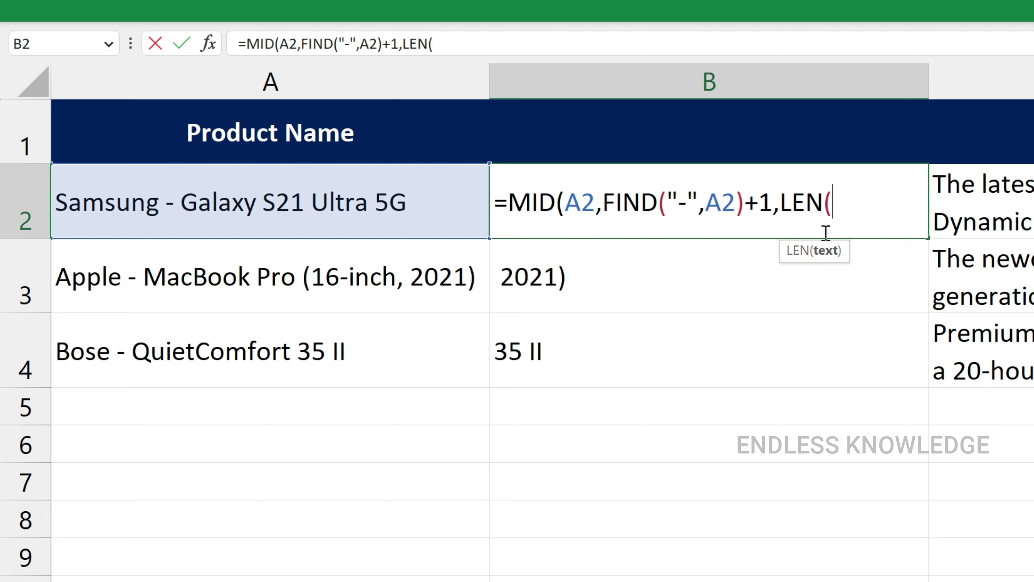
{"action": "left_click", "coordinate": [420, 193]}
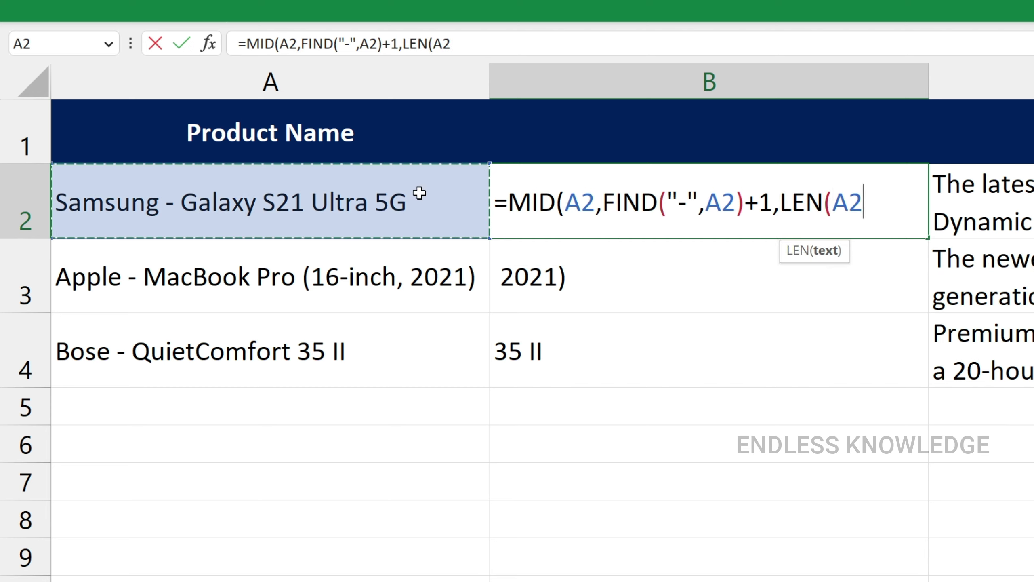
{"action": "type", "text": ")"}
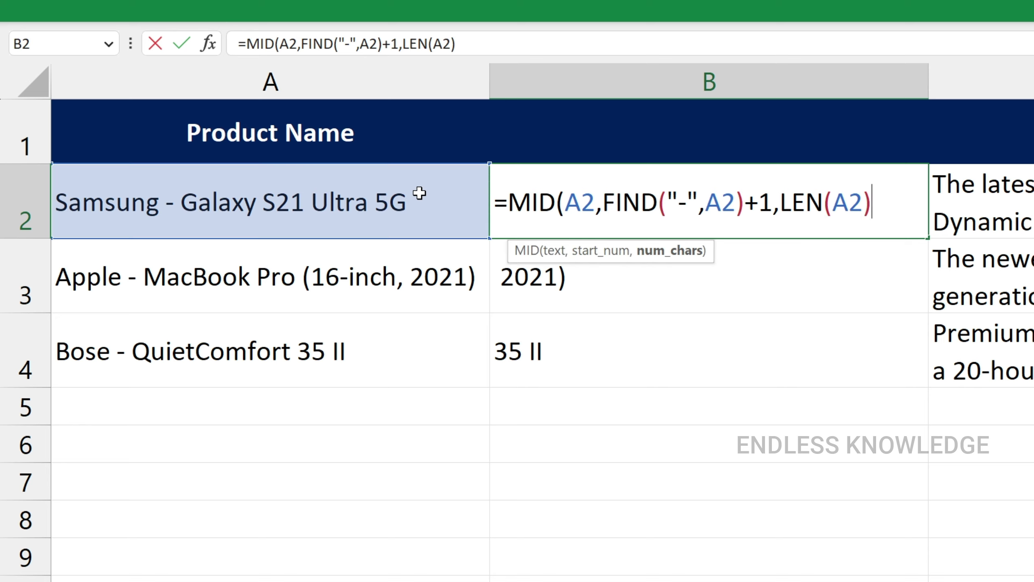
{"action": "type", "text": ")"}
{"action": "key", "text": "Return"}
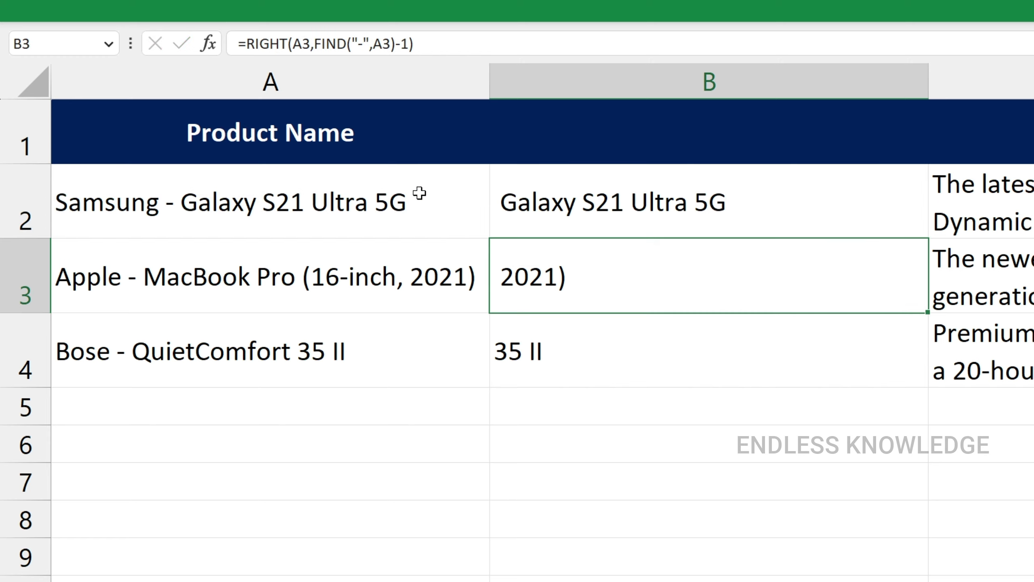
{"action": "left_click", "coordinate": [718, 206]}
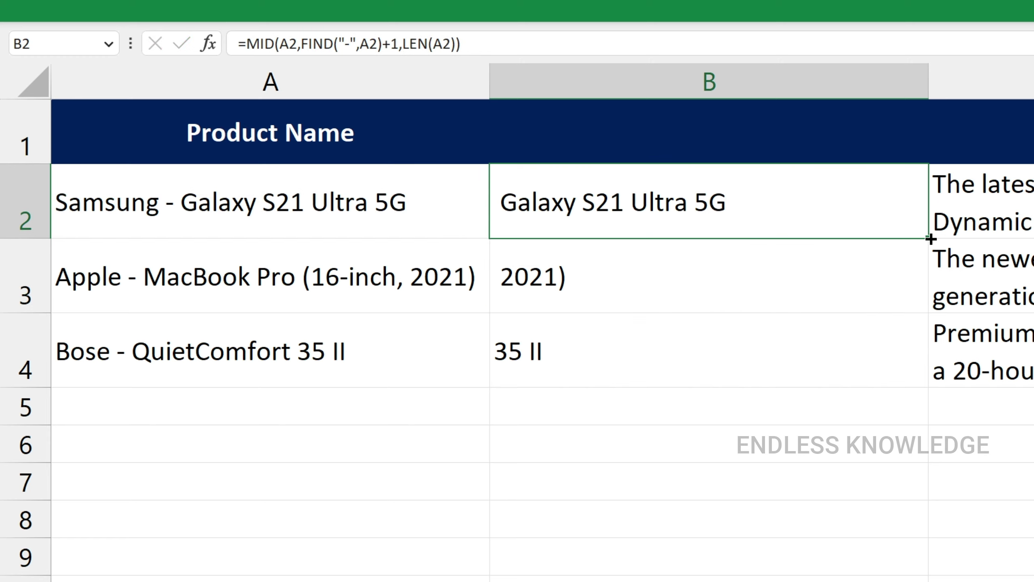
Step: Copy B2's MID formula down to B3:B4, then reopen B2's formula
{"action": "mouse_move", "coordinate": [928, 238]}
{"action": "left_mouse_down"}
{"action": "mouse_move", "coordinate": [905, 337]}
{"action": "mouse_move", "coordinate": [887, 353]}
{"action": "left_mouse_up"}
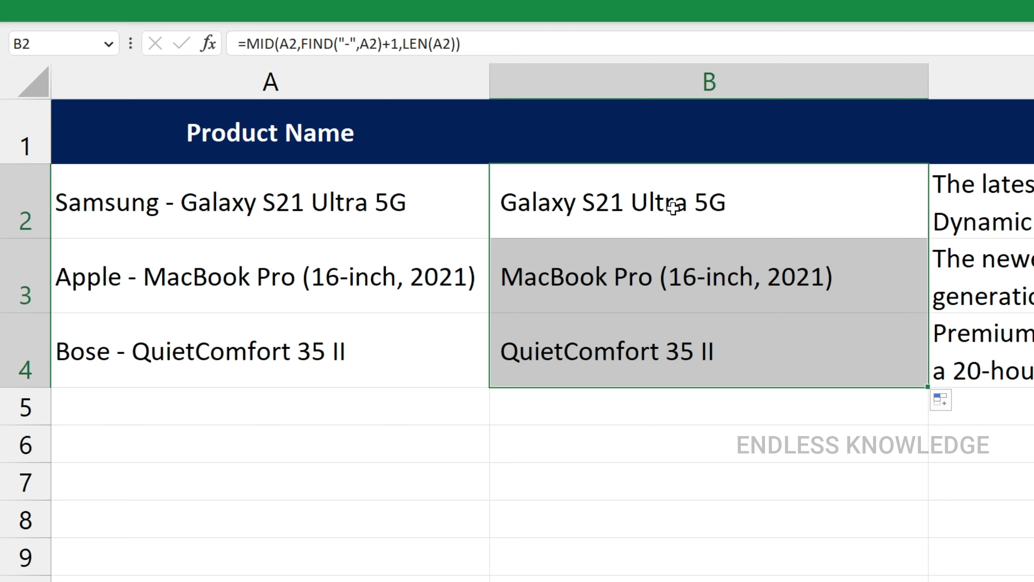
{"action": "double_click", "coordinate": [746, 206]}
Step: Wrap B2's product-name formula in TRIM() and fill it down through B4
{"action": "left_click", "coordinate": [509, 201]}
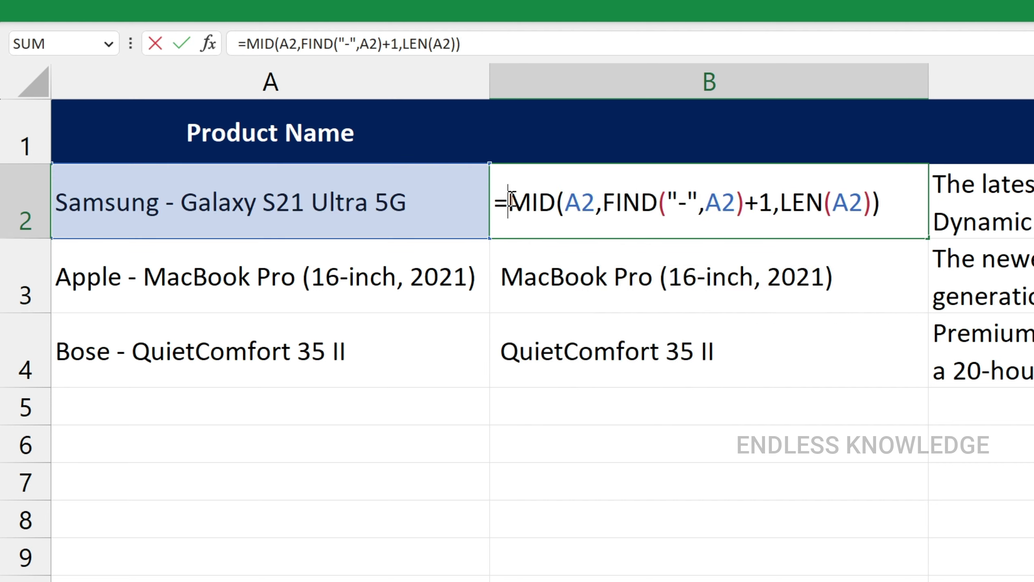
{"action": "type", "text": "tr"}
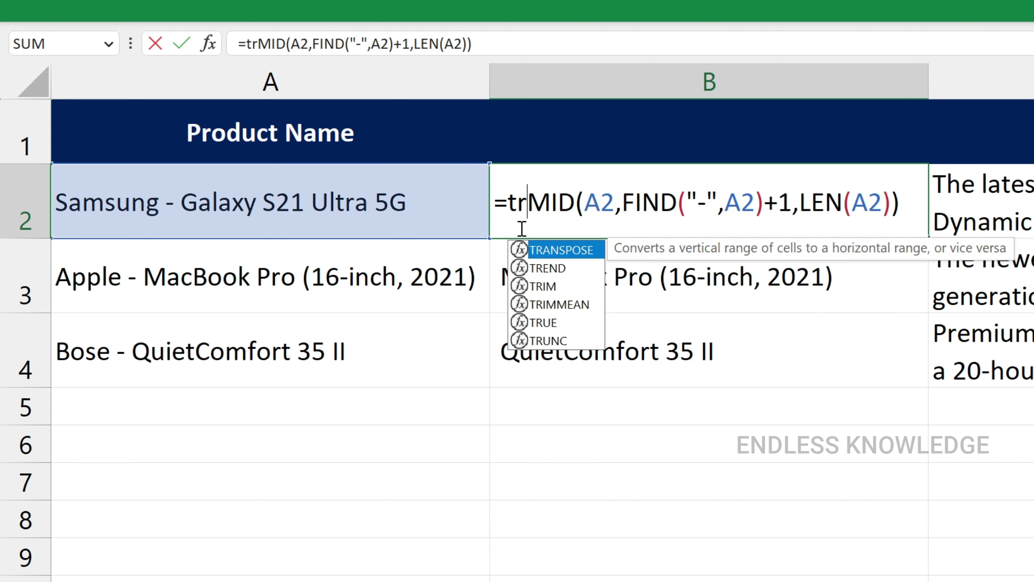
{"action": "type", "text": "im"}
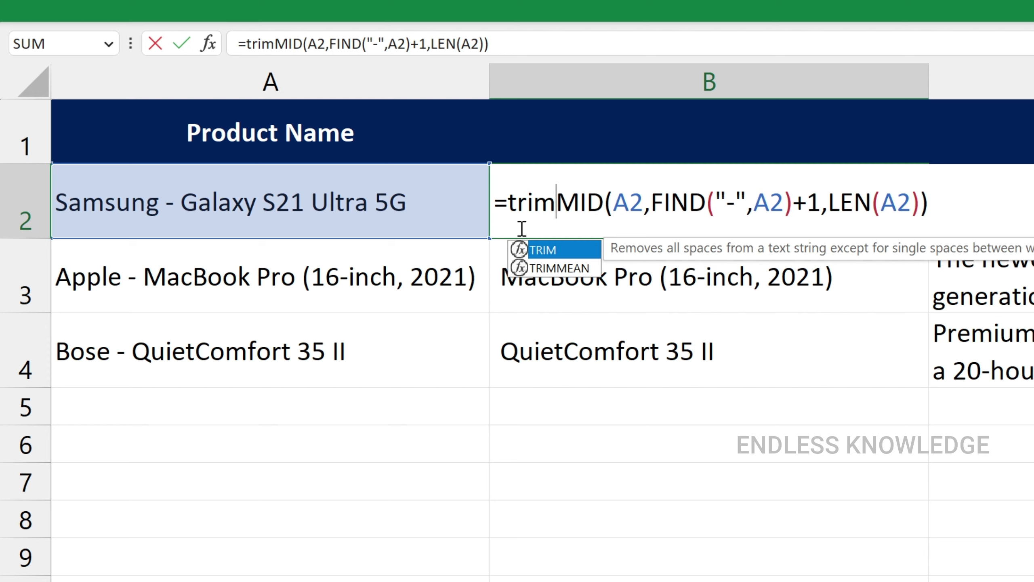
{"action": "type", "text": "("}
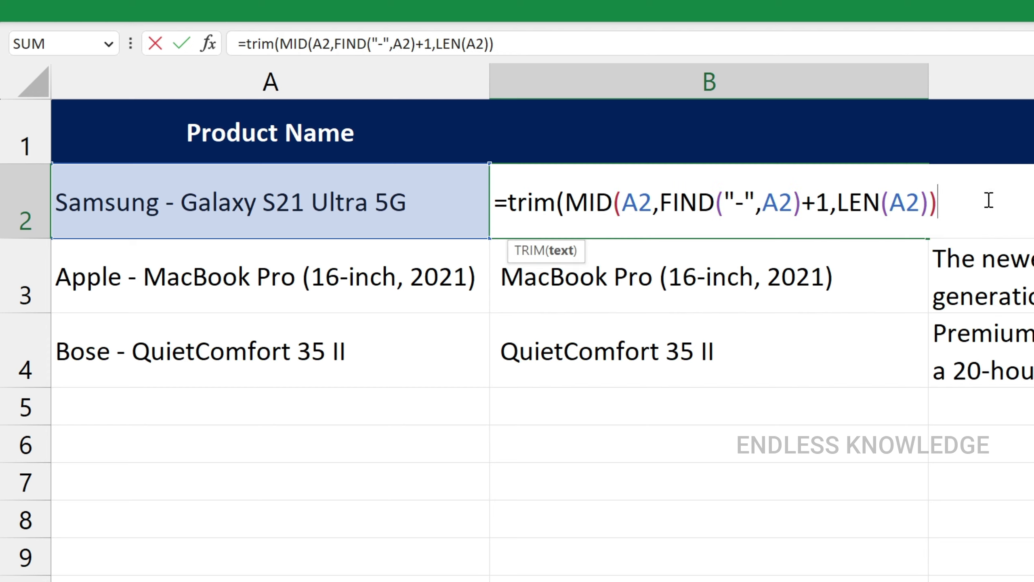
{"action": "type", "text": ")"}
{"action": "key", "text": "Return"}
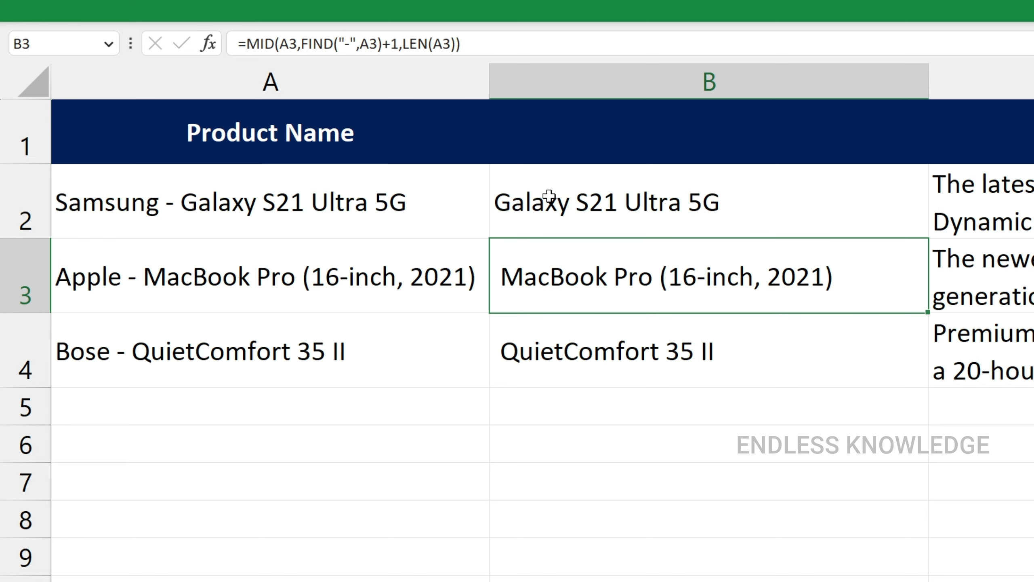
{"action": "left_click", "coordinate": [748, 220]}
{"action": "left_click_drag", "start_coordinate": [926, 237], "coordinate": [897, 358]}
{"action": "left_click", "coordinate": [745, 347]}
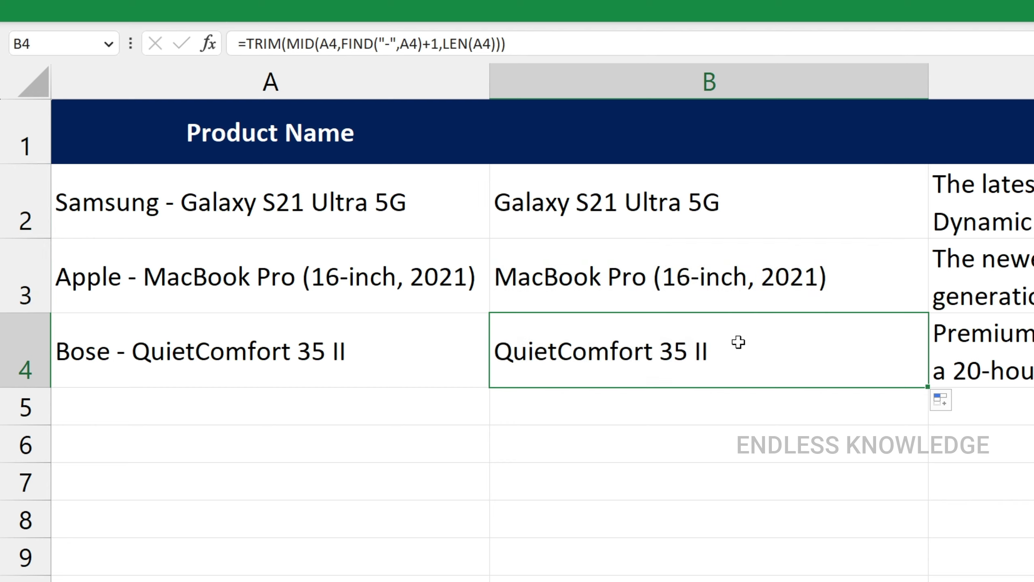
{"action": "left_click", "coordinate": [392, 127]}
Step: Copy the Product Name header from A1 into B1
{"action": "key", "text": "ctrl+c"}
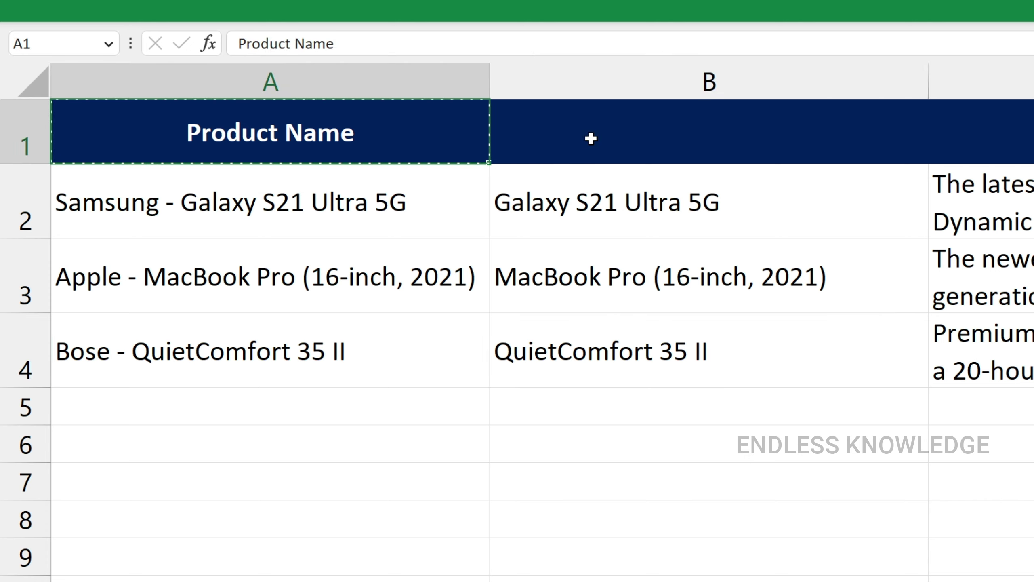
{"action": "left_click", "coordinate": [590, 138]}
{"action": "key", "text": "ctrl+v"}
{"action": "key", "text": "Escape"}
Step: Rename column A's header to 'Helper 1'
{"action": "left_click", "coordinate": [408, 119]}
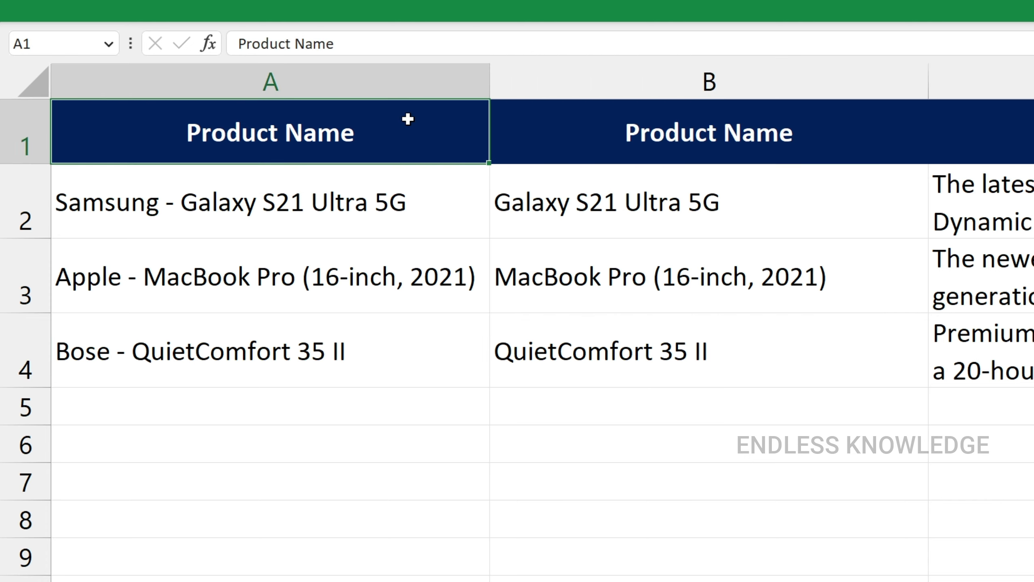
{"action": "type", "text": "Helper"}
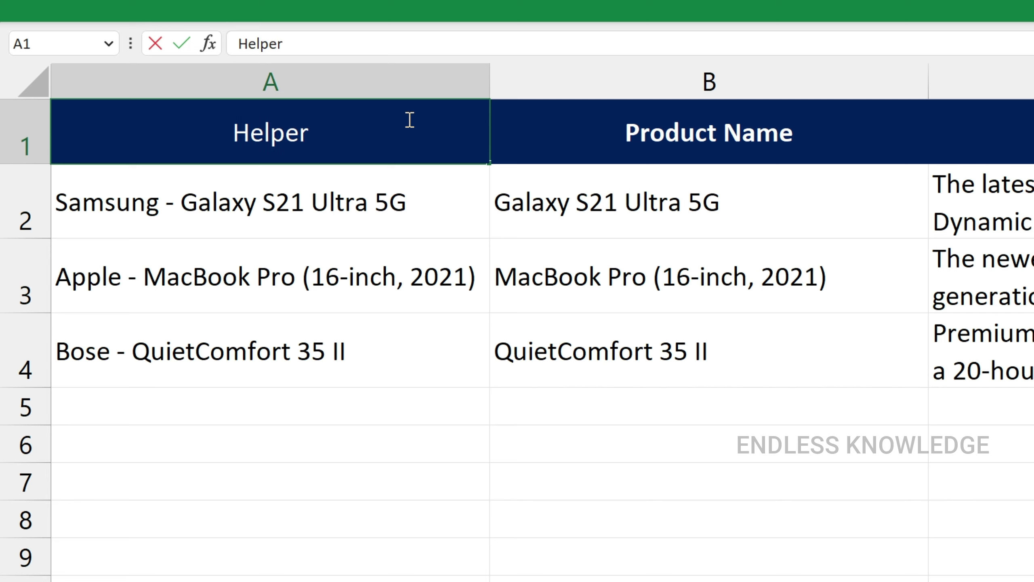
{"action": "key", "text": "Return"}
{"action": "left_click", "coordinate": [408, 119]}
{"action": "double_click", "coordinate": [408, 119]}
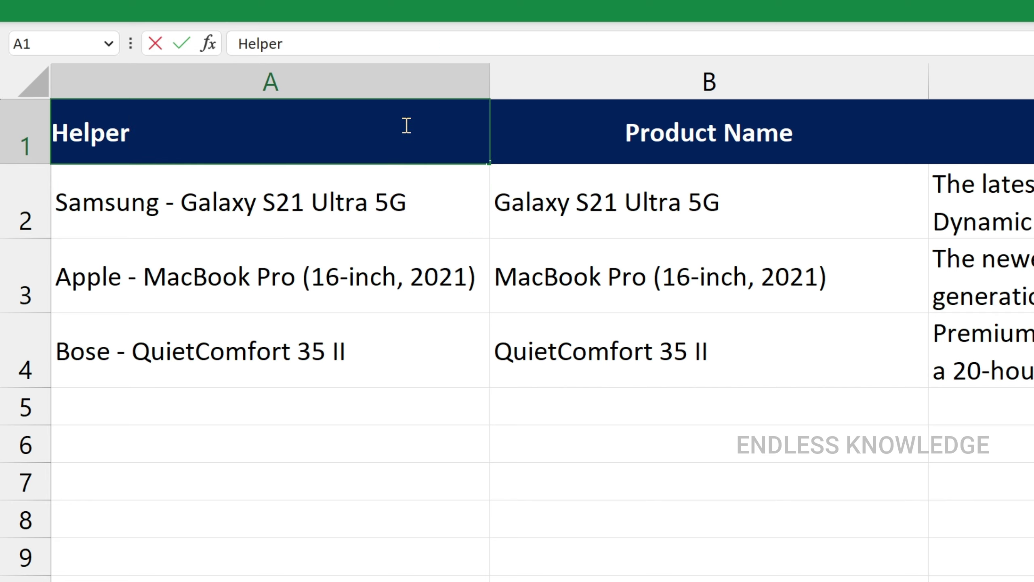
{"action": "type", "text": "1"}
{"action": "key", "text": "Return"}
{"action": "left_click", "coordinate": [427, 132]}
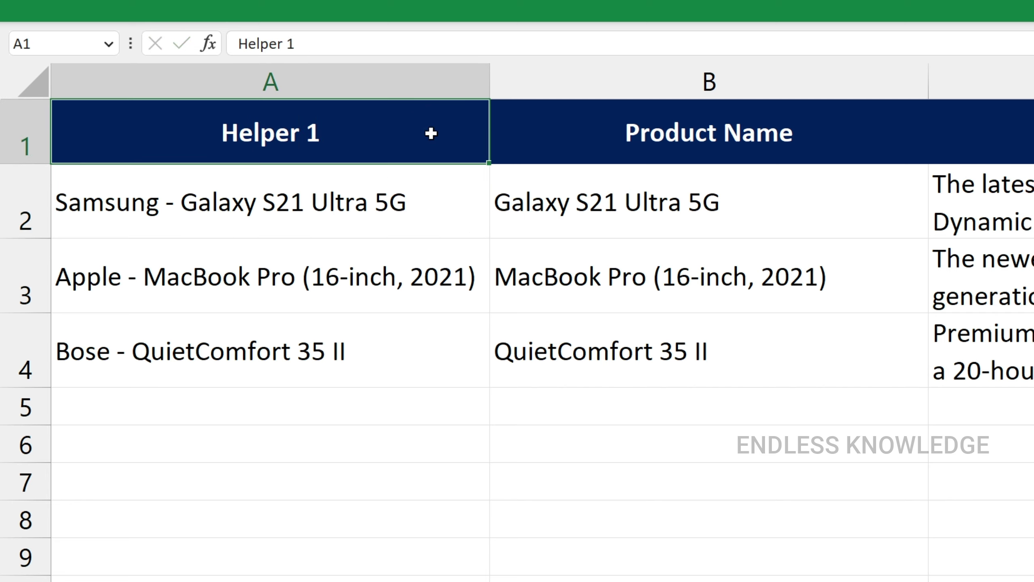
Step: Hide the Helper 1 column A
{"action": "left_click", "coordinate": [451, 76]}
{"action": "right_click", "coordinate": [392, 76]}
{"action": "left_click", "coordinate": [454, 478]}
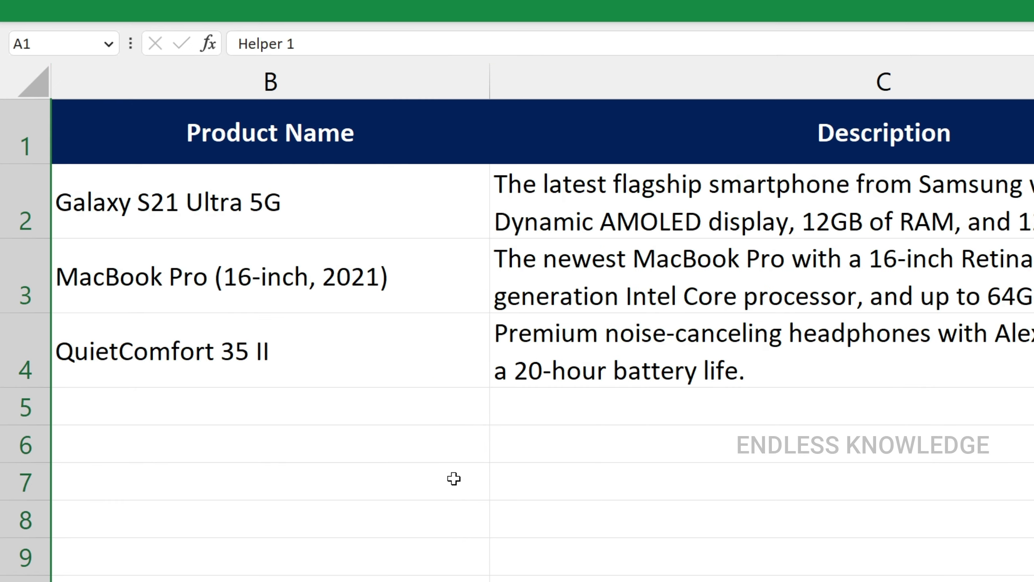
{"action": "left_click_drag", "start_coordinate": [159, 90], "coordinate": [28, 86]}
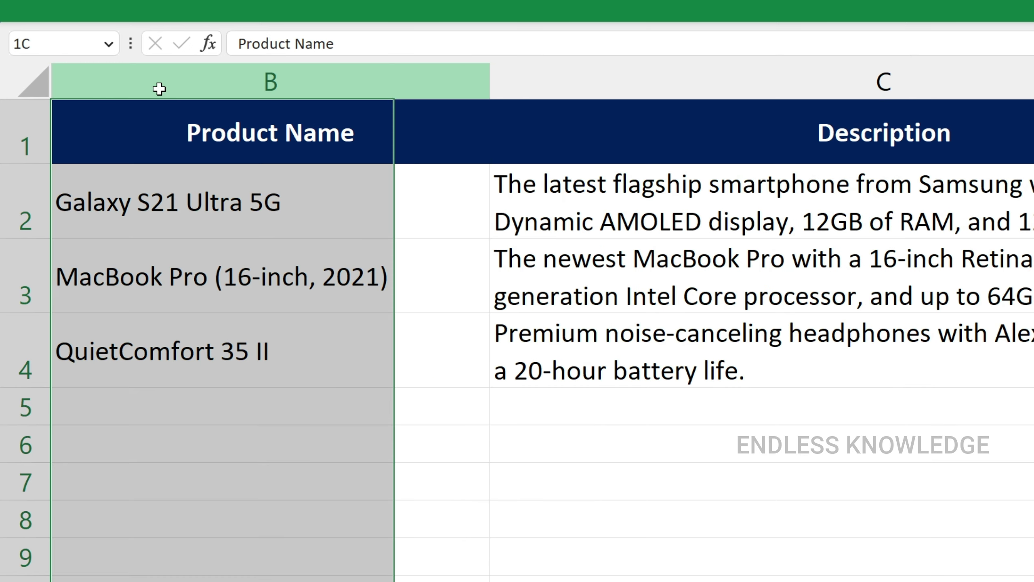
{"action": "right_click", "coordinate": [79, 77]}
{"action": "left_click", "coordinate": [169, 516]}
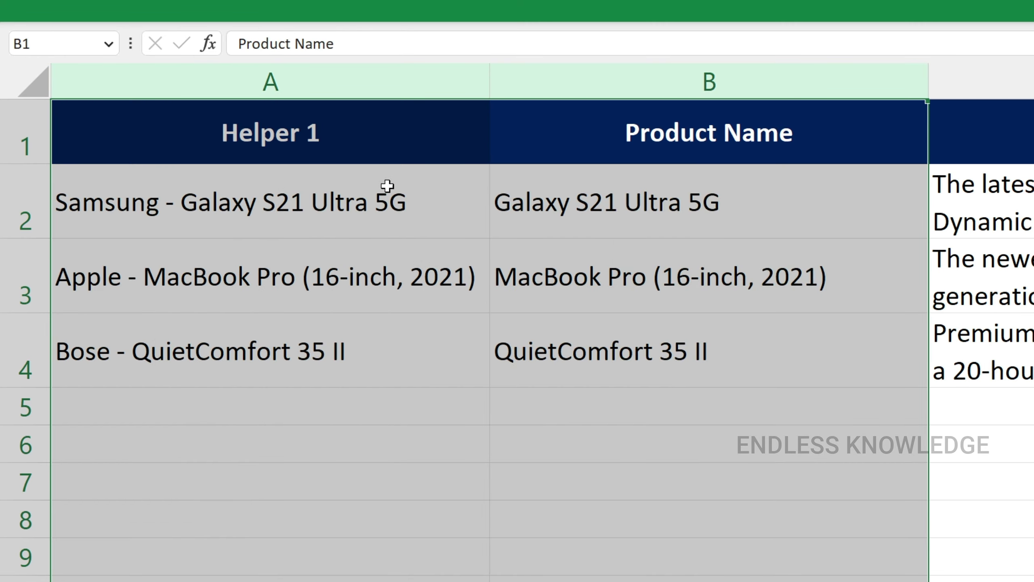
{"action": "left_click", "coordinate": [319, 84]}
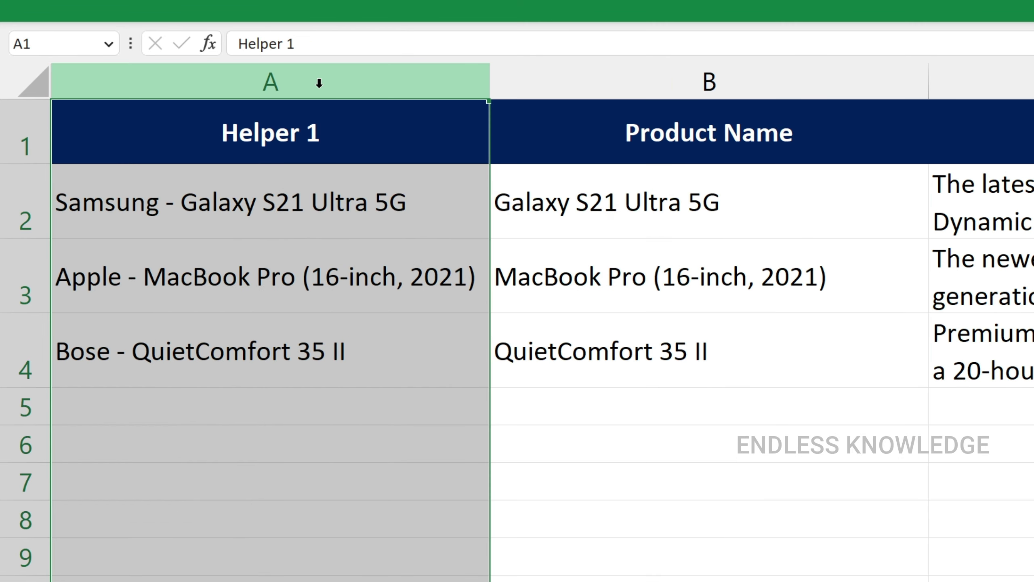
{"action": "right_click", "coordinate": [319, 83]}
{"action": "left_click", "coordinate": [389, 485]}
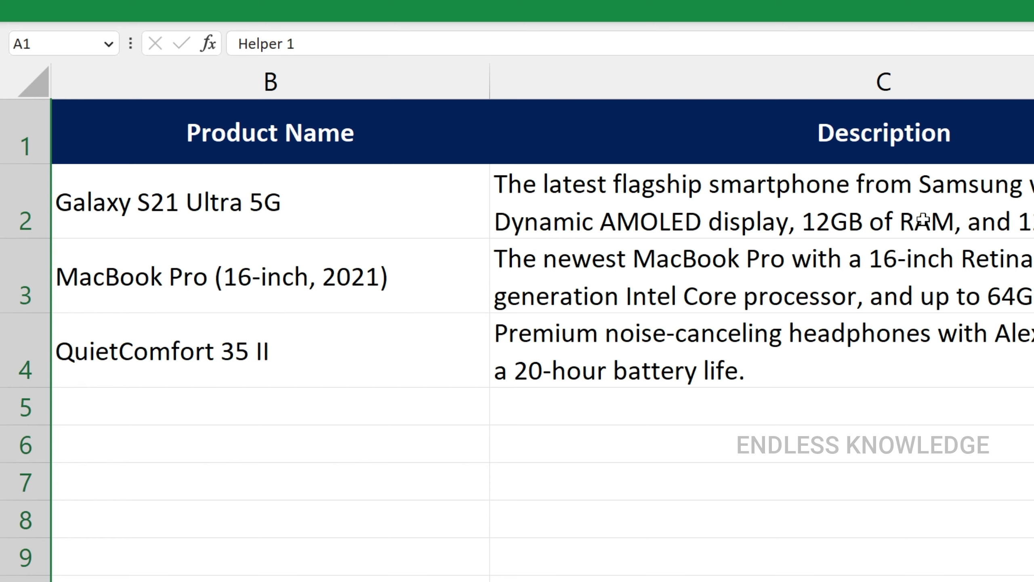
{"action": "left_click", "coordinate": [969, 200]}
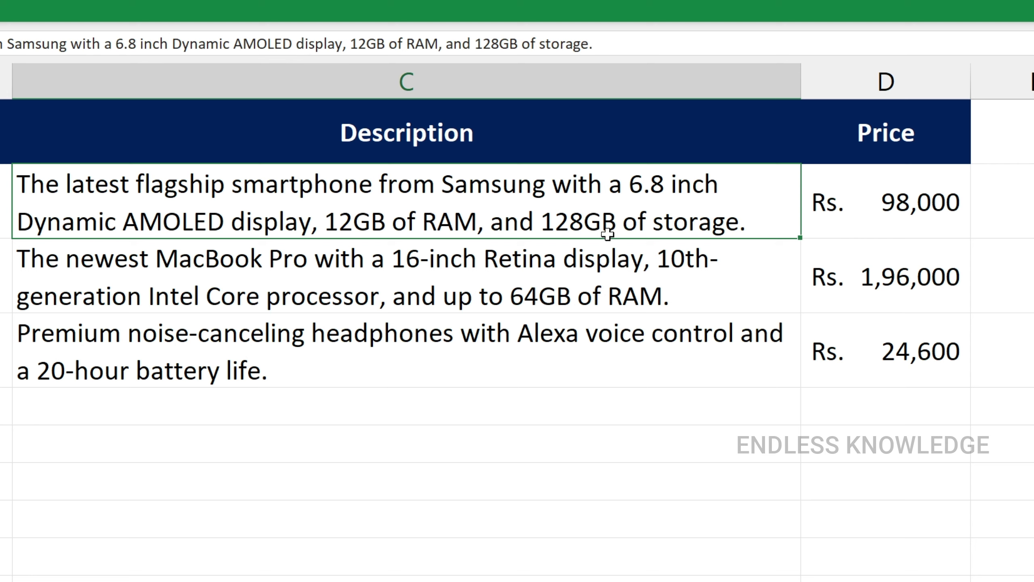
{"action": "double_click", "coordinate": [628, 184]}
{"action": "left_click_drag", "start_coordinate": [629, 220], "coordinate": [756, 273]}
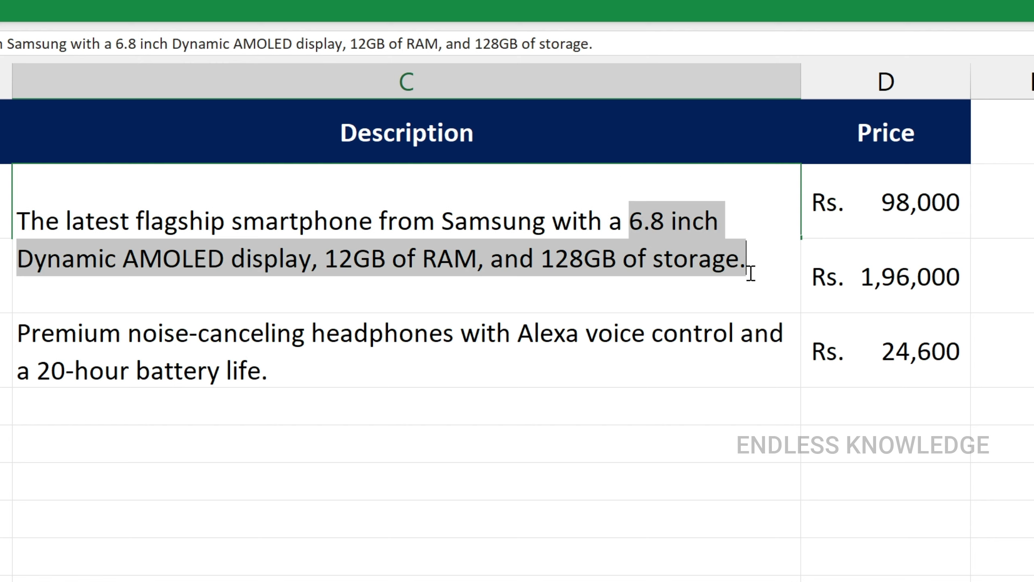
{"action": "key", "text": "Escape"}
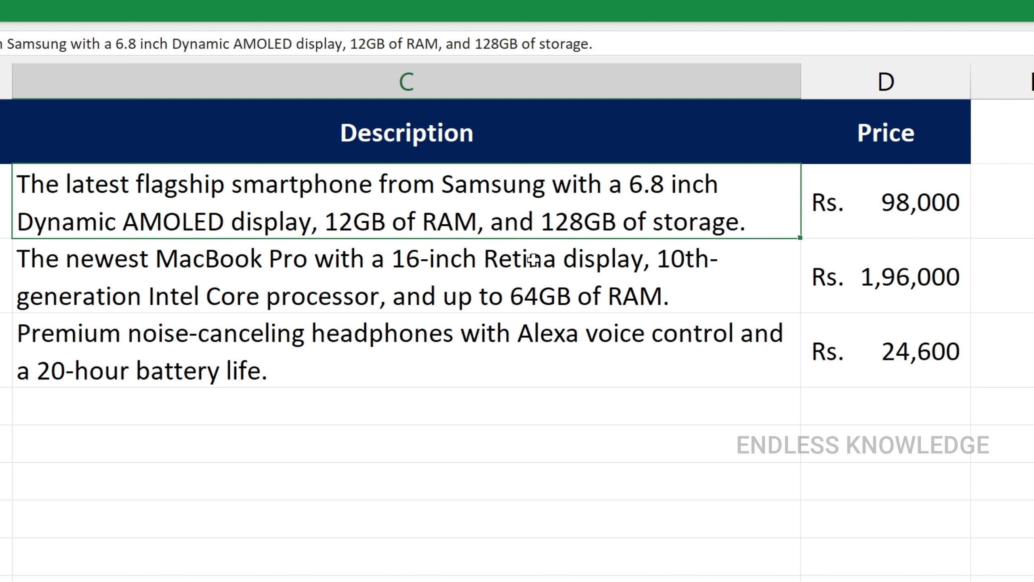
{"action": "left_click", "coordinate": [376, 269]}
{"action": "double_click", "coordinate": [461, 276]}
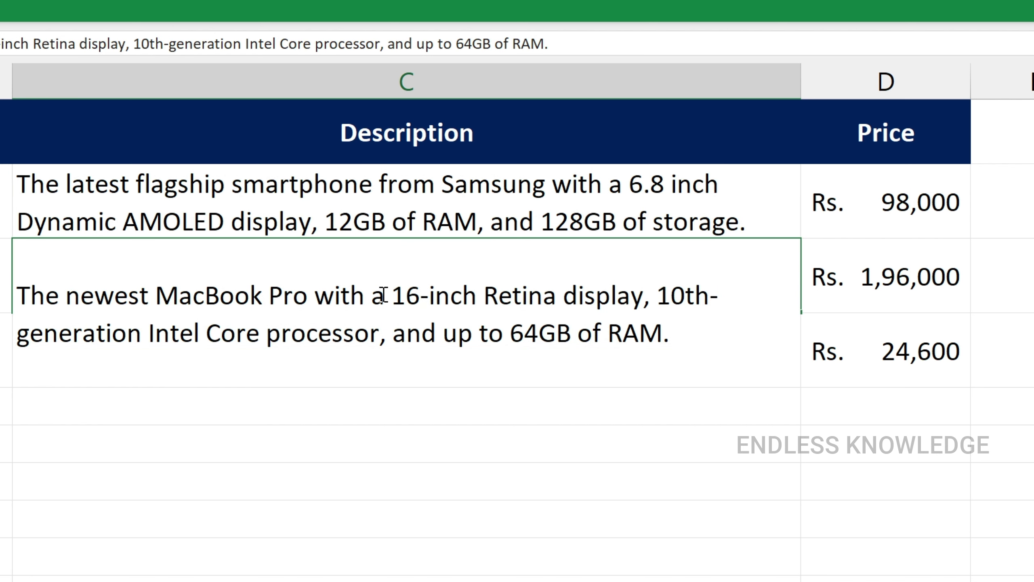
{"action": "left_click_drag", "start_coordinate": [397, 295], "coordinate": [476, 294]}
{"action": "key", "text": "Escape"}
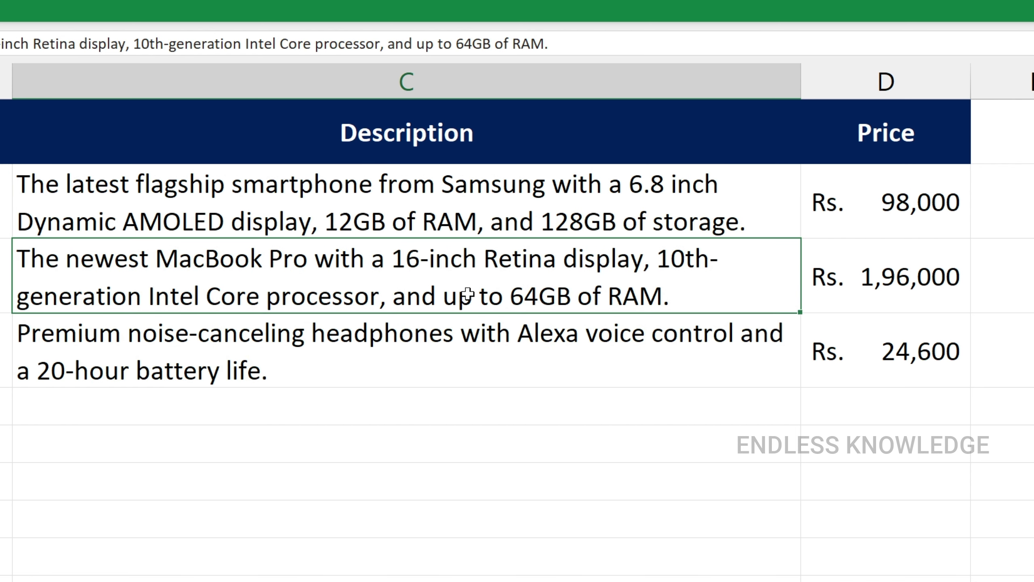
{"action": "left_click", "coordinate": [159, 381]}
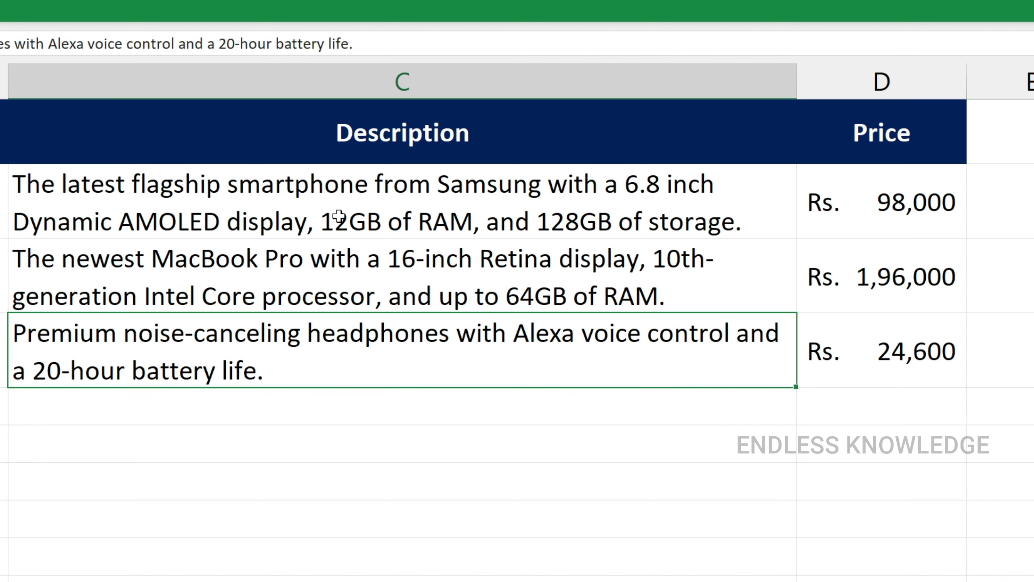
{"action": "left_click", "coordinate": [325, 277]}
{"action": "left_click", "coordinate": [321, 358]}
{"action": "left_click", "coordinate": [563, 205]}
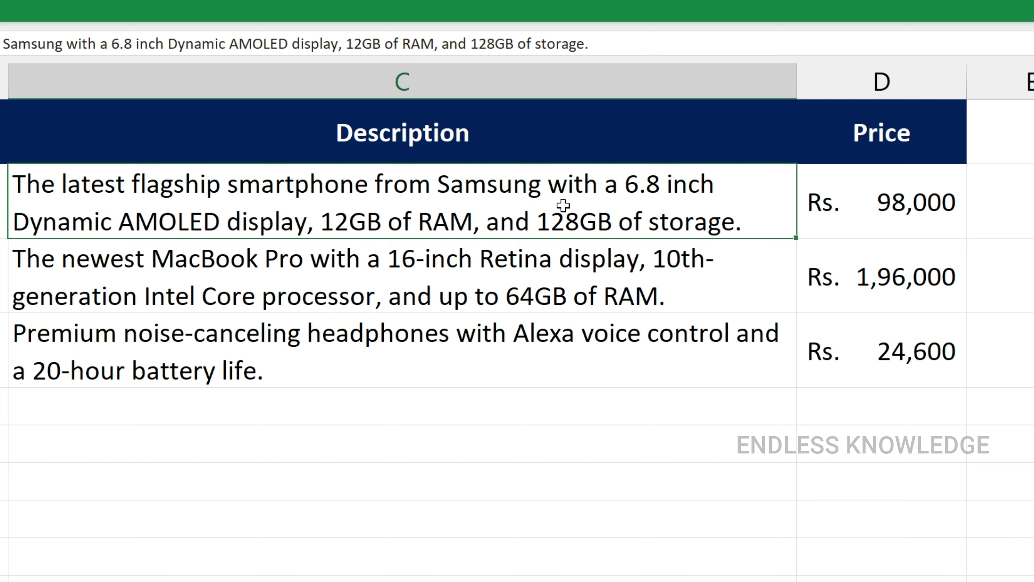
Step: Insert a blank column D before the Price column
{"action": "left_click", "coordinate": [570, 80]}
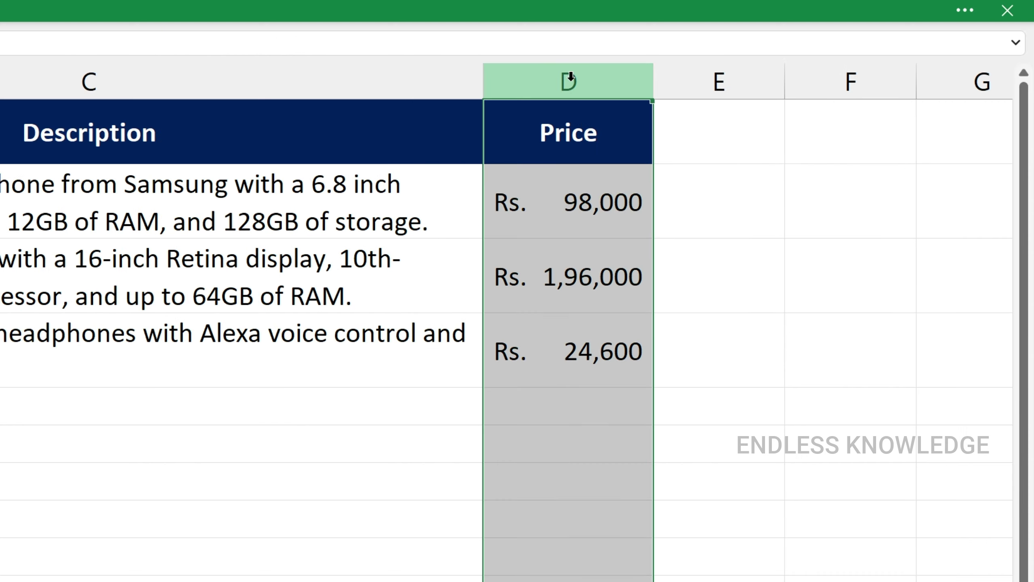
{"action": "key", "text": "ctrl+plus"}
{"action": "left_click", "coordinate": [554, 215]}
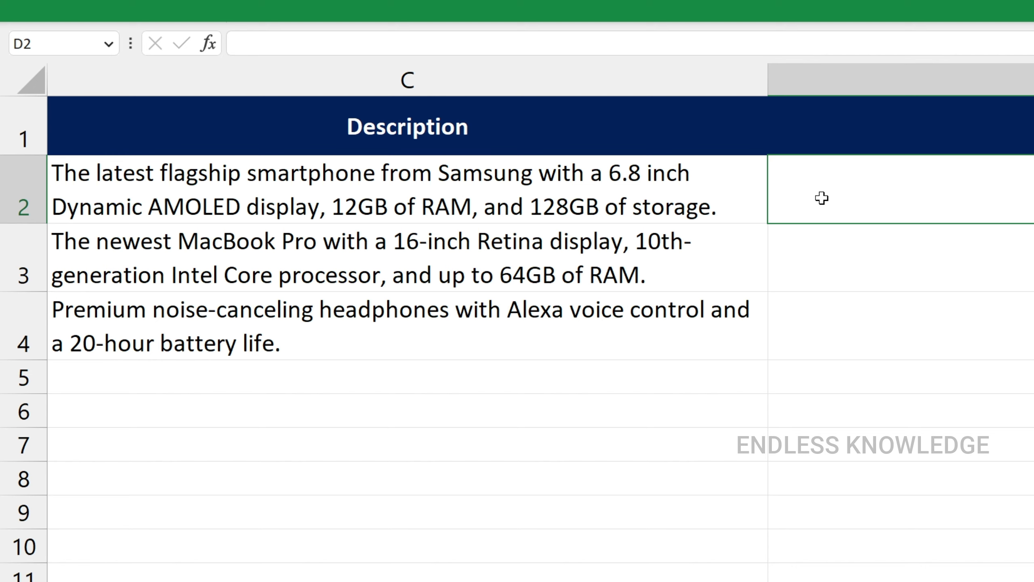
{"action": "left_click", "coordinate": [696, 196]}
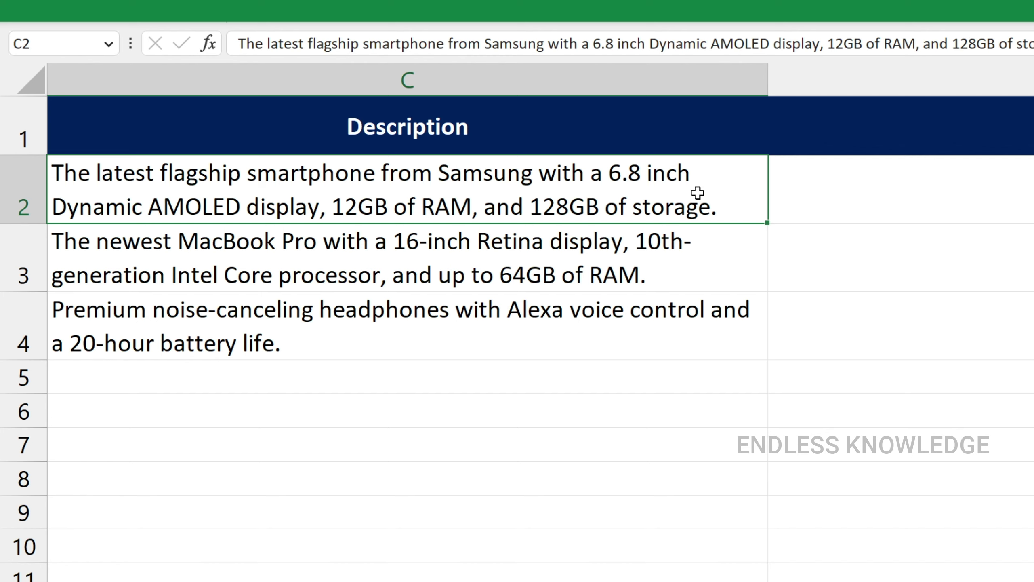
Step: Enter =MID(C2,ROW($1:$100),1) in D2 to split the description into characters
{"action": "left_click", "coordinate": [799, 199]}
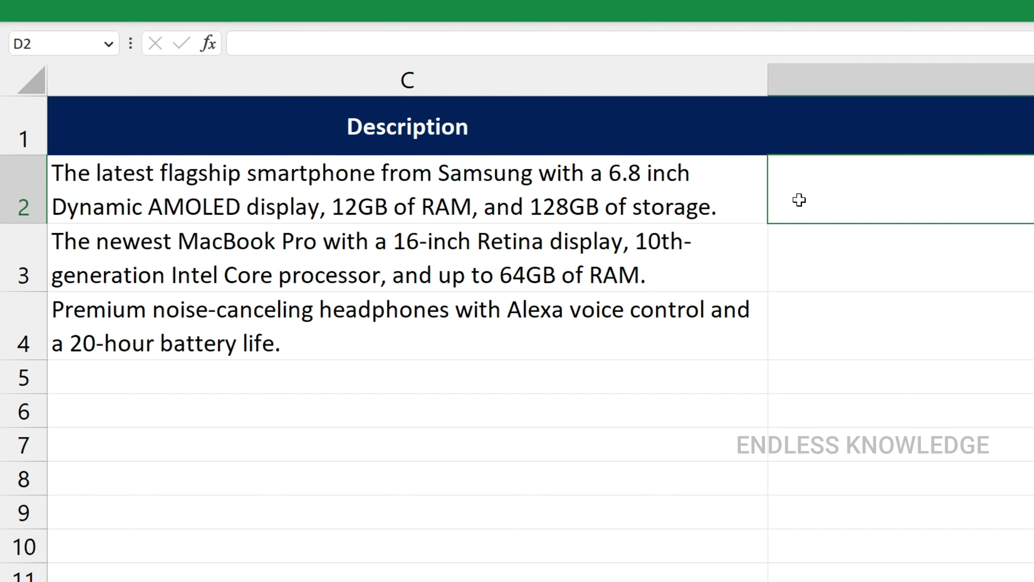
{"action": "type", "text": "=mi"}
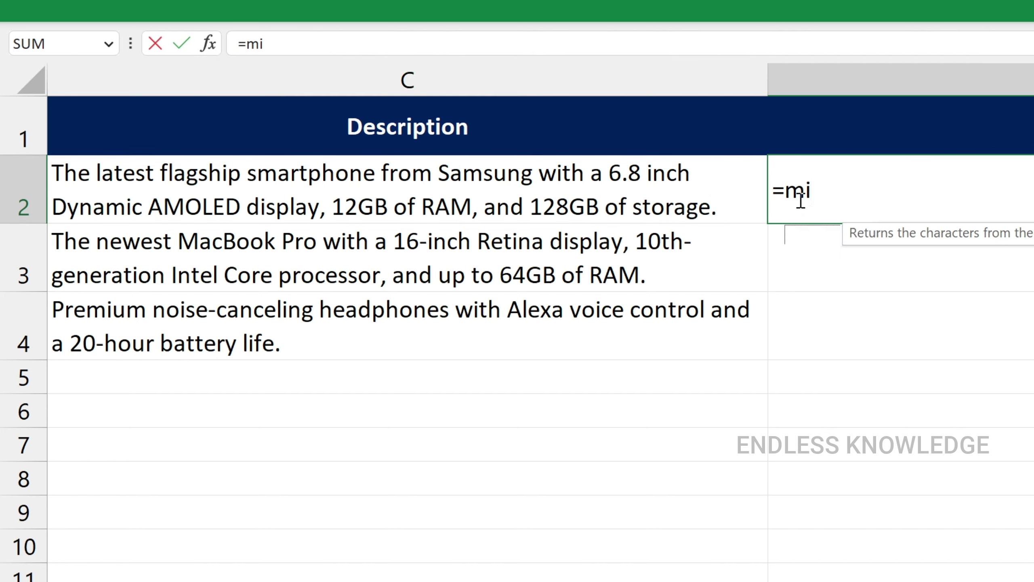
{"action": "type", "text": "d"}
{"action": "key", "text": "Tab"}
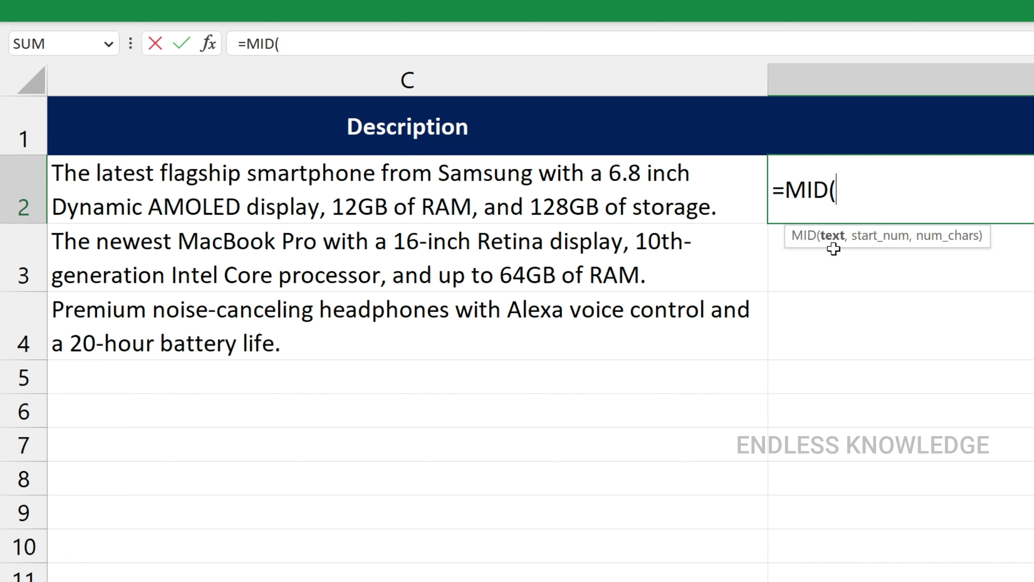
{"action": "left_click", "coordinate": [621, 181]}
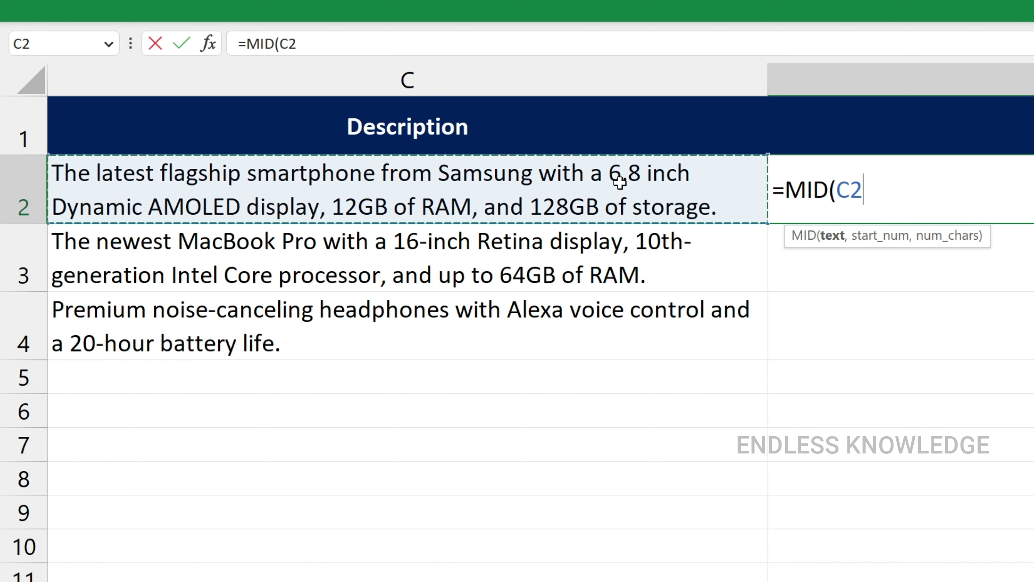
{"action": "type", "text": ","}
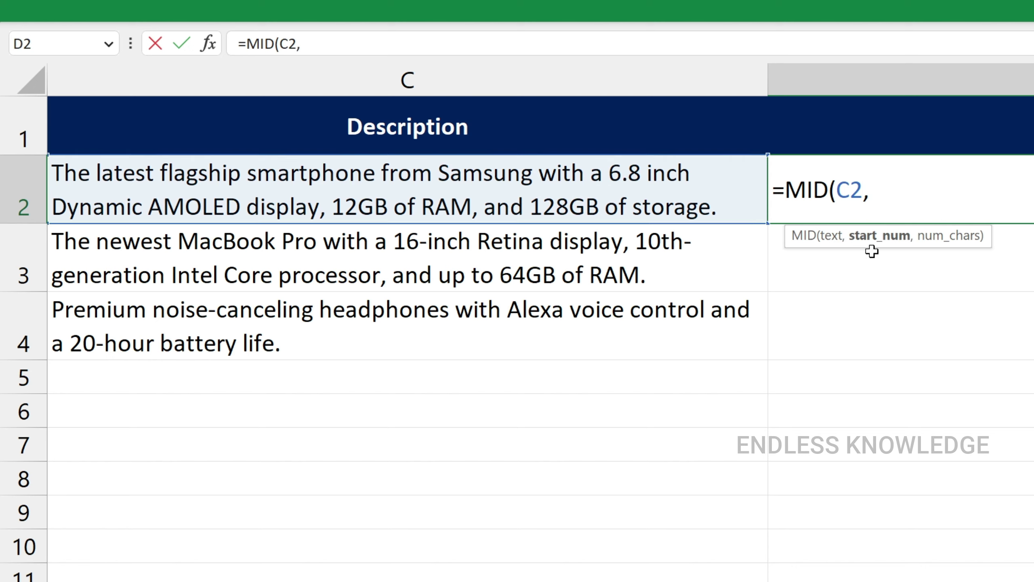
{"action": "type", "text": "rp"}
{"action": "key", "text": "BackSpace"}
{"action": "type", "text": "ow"}
{"action": "key", "text": "Tab"}
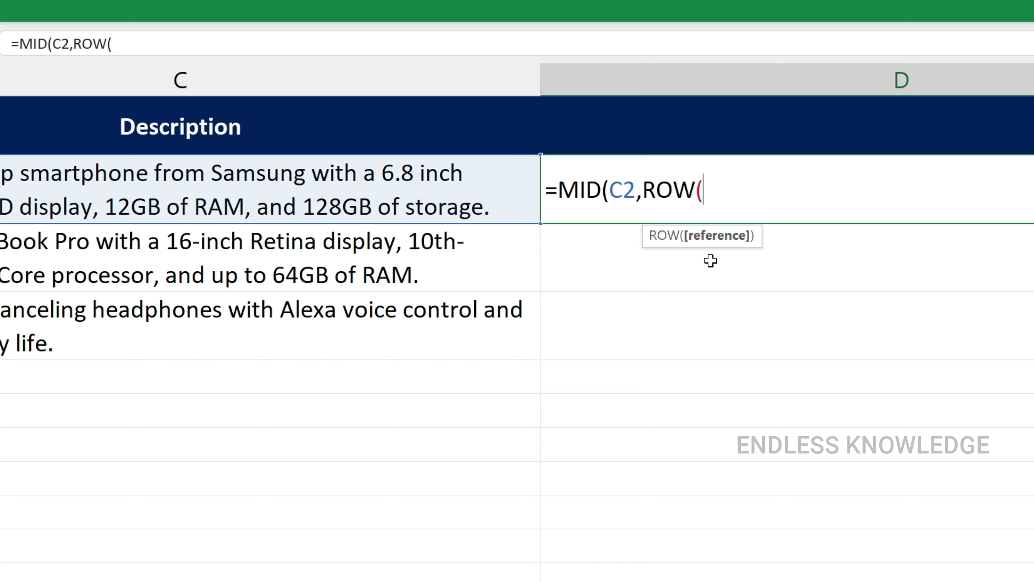
{"action": "type", "text": "1:"}
{"action": "type", "text": "10"}
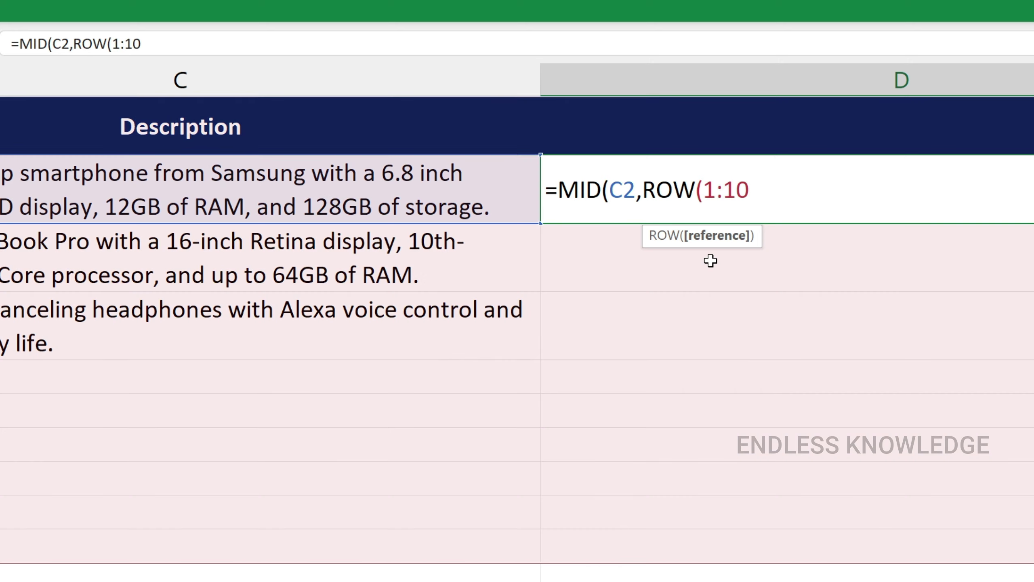
{"action": "type", "text": "0"}
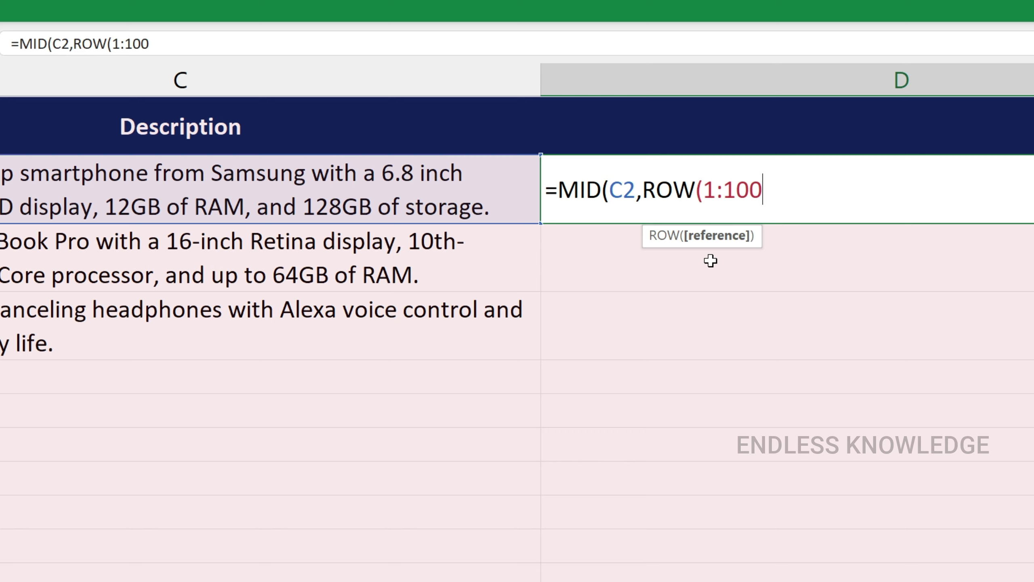
{"action": "key", "text": "F4"}
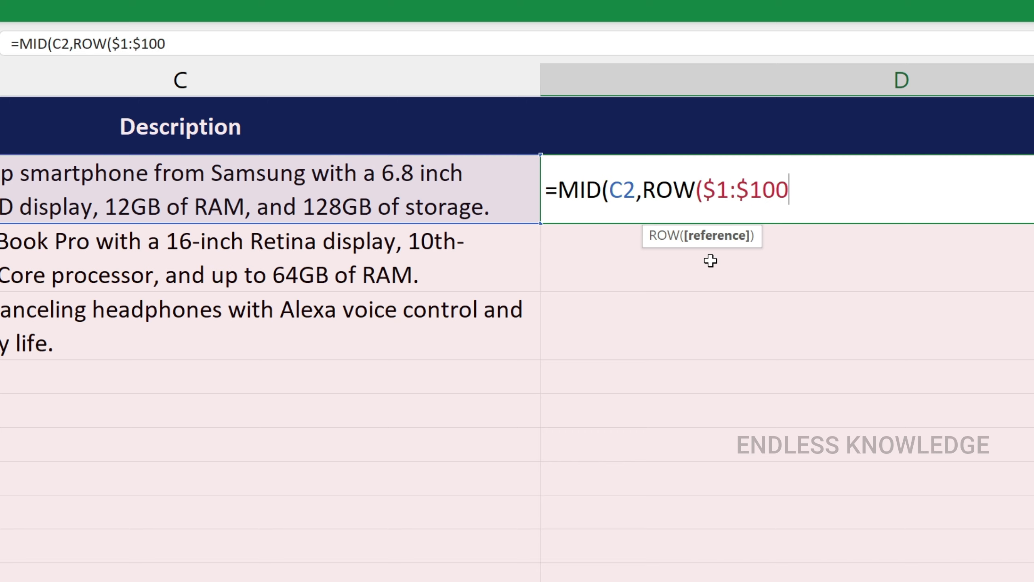
{"action": "type", "text": ")"}
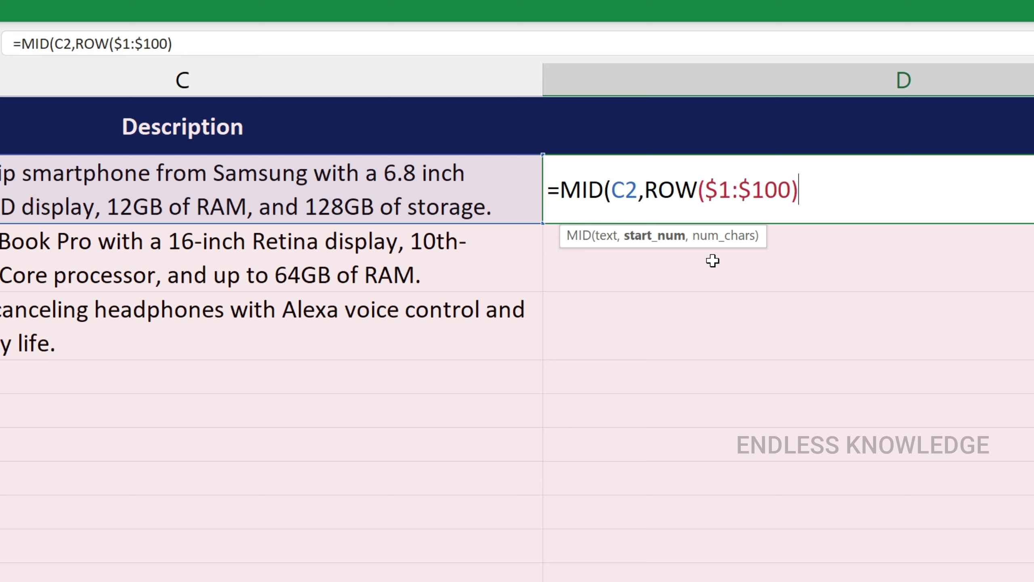
{"action": "type", "text": ","}
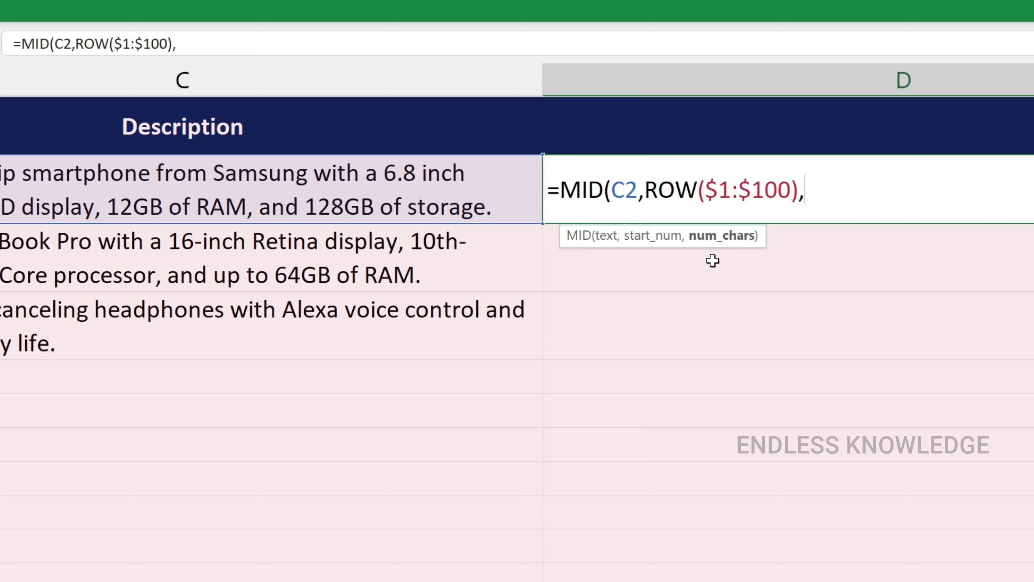
{"action": "type", "text": "1"}
{"action": "type", "text": ")"}
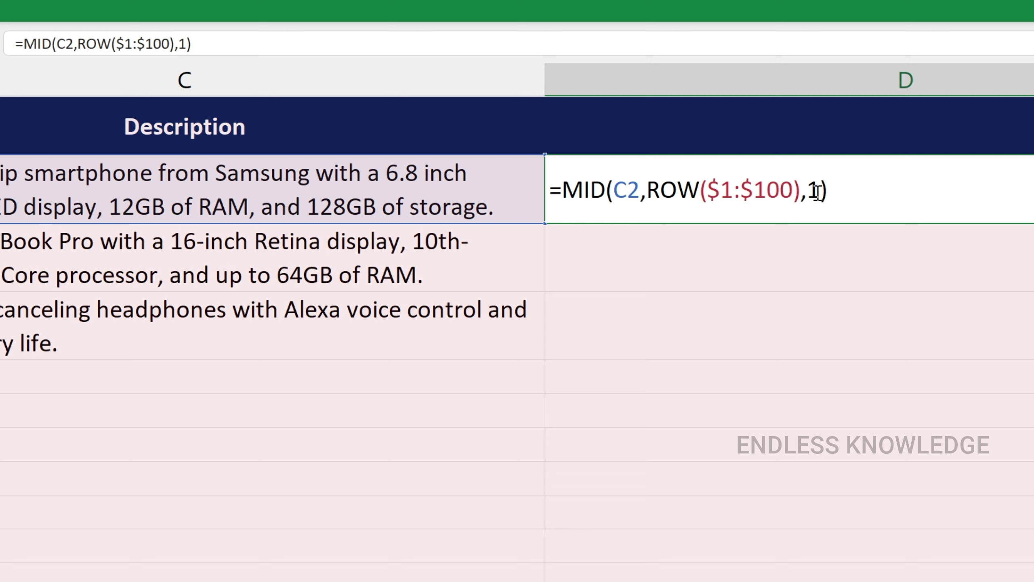
Step: Change D2's formula to =ISNUMBER(--MID(C2,ROW($1:$100),1))
{"action": "left_click", "coordinate": [565, 189]}
{"action": "type", "text": "_"}
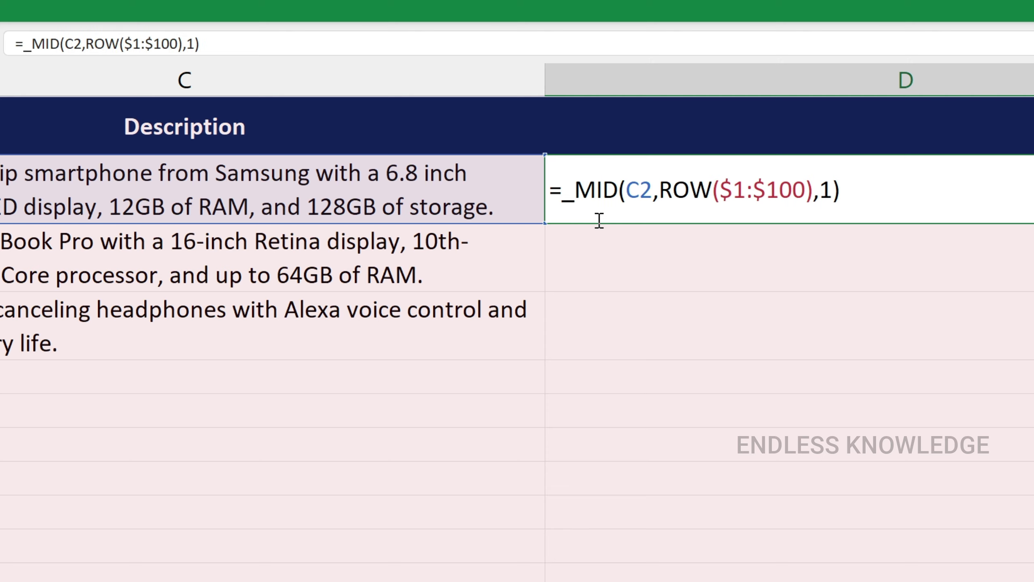
{"action": "key", "text": "BackSpace"}
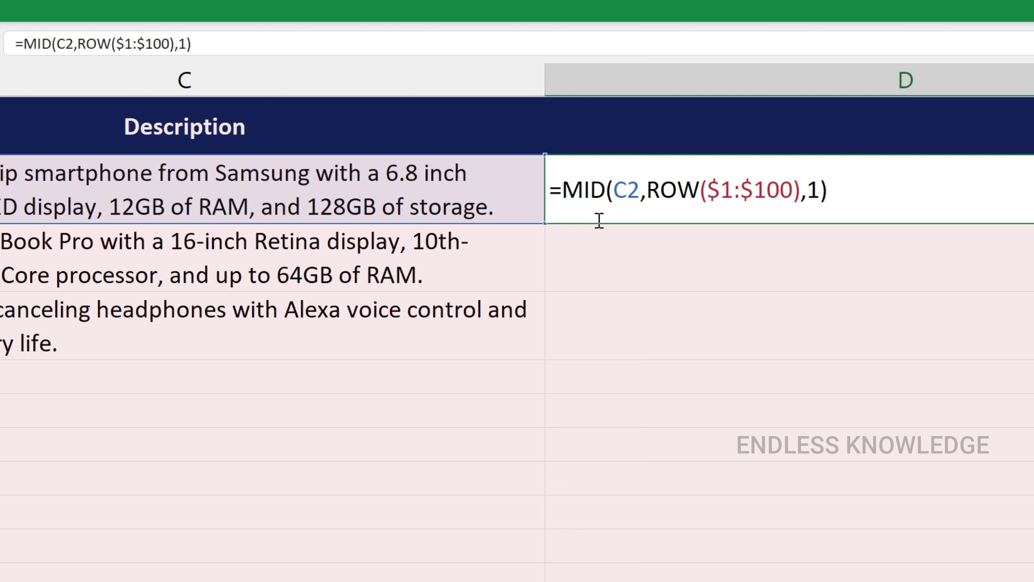
{"action": "type", "text": "--"}
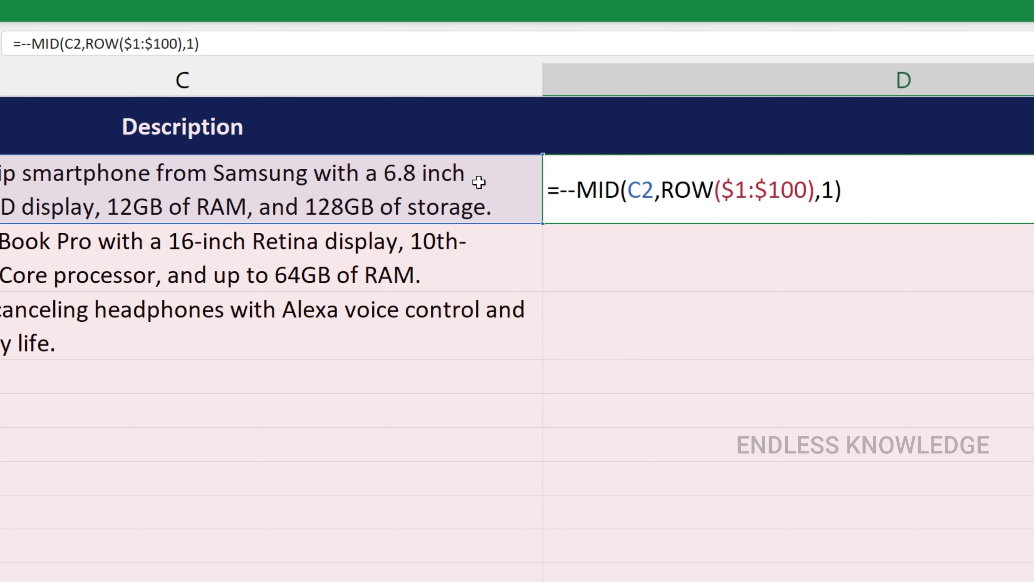
{"action": "key", "text": "Left"}
{"action": "key", "text": "Left"}
{"action": "type", "text": "is"}
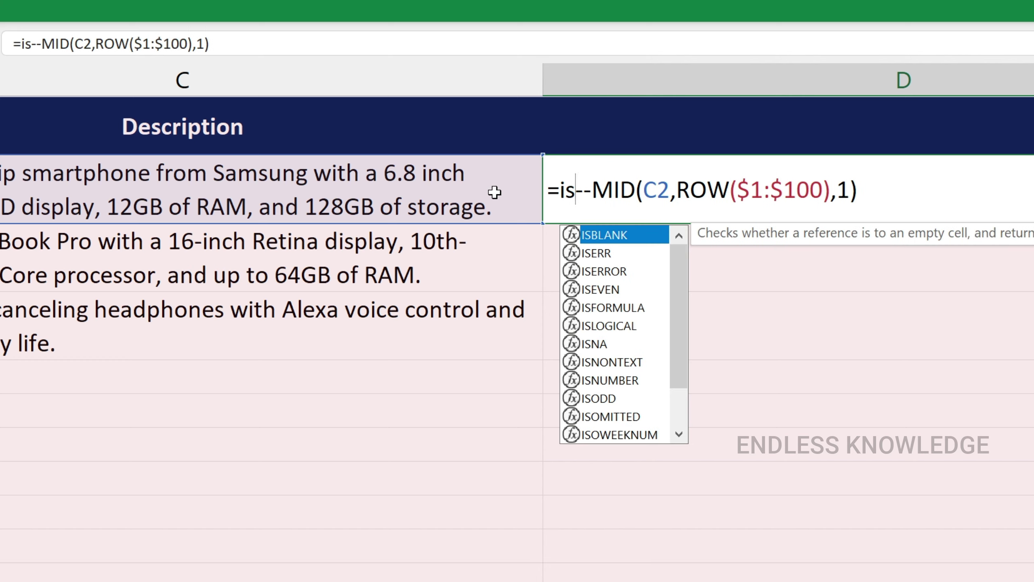
{"action": "type", "text": "nu"}
{"action": "key", "text": "Tab"}
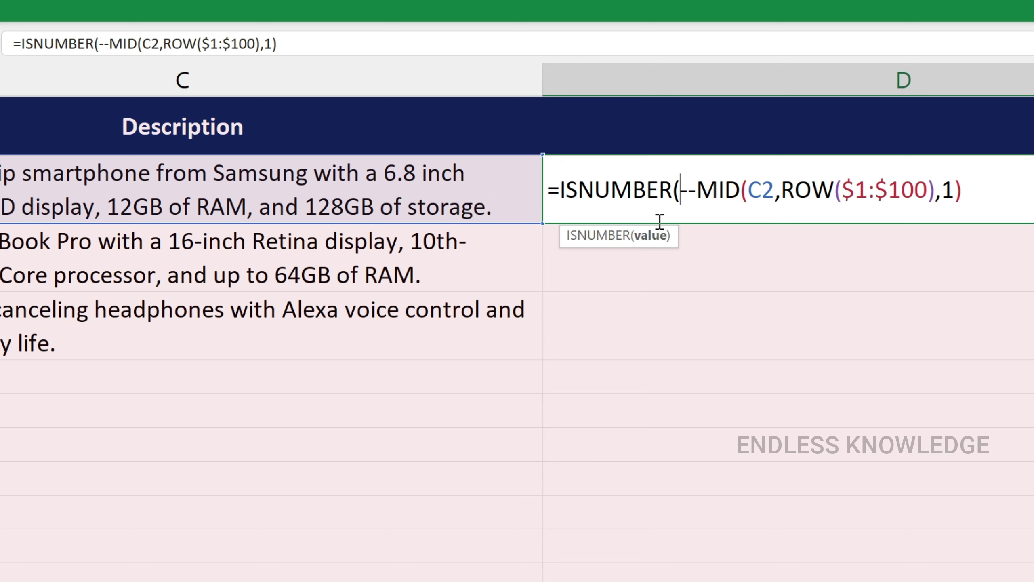
{"action": "left_click", "coordinate": [1004, 192]}
{"action": "type", "text": ")"}
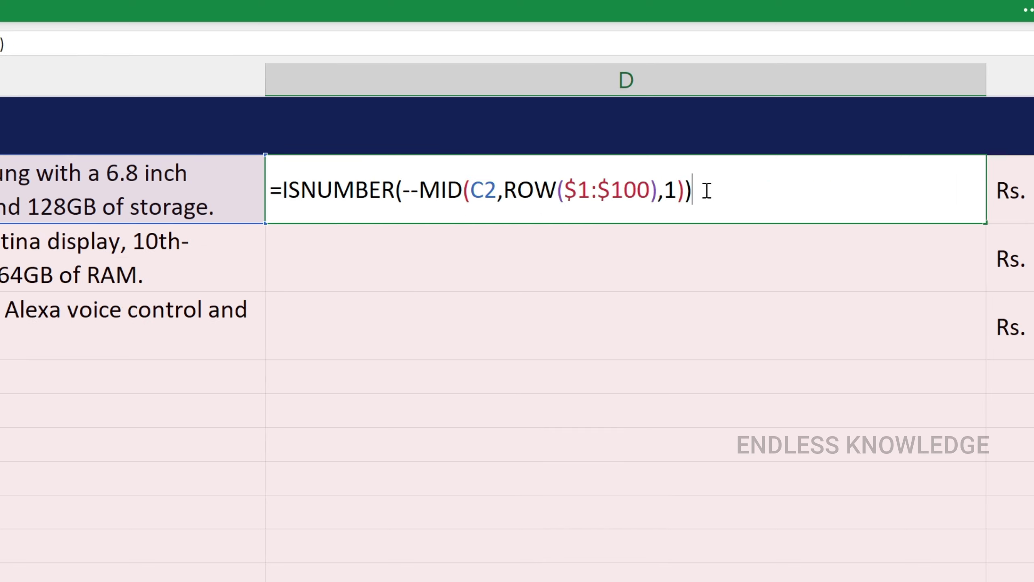
Step: Preview the formula's TRUE/FALSE array with F9, then undo back to the formula
{"action": "key", "text": "F9"}
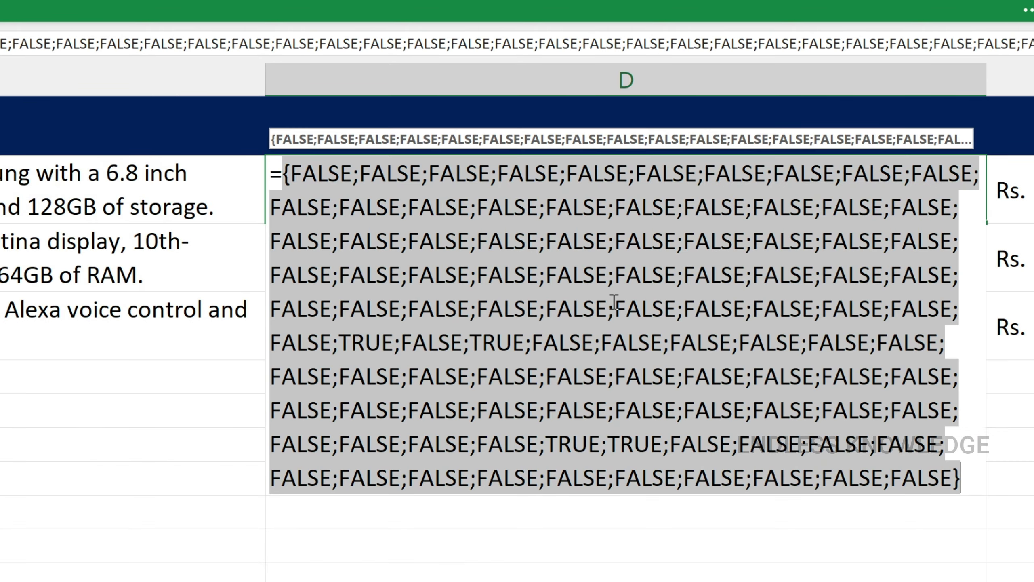
{"action": "left_click", "coordinate": [372, 343]}
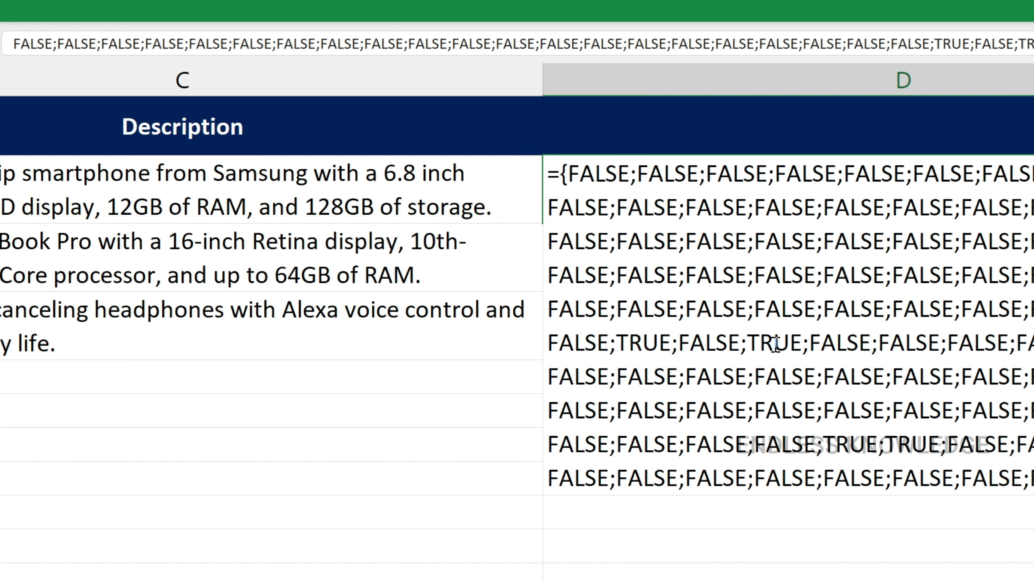
{"action": "key", "text": "ctrl+z"}
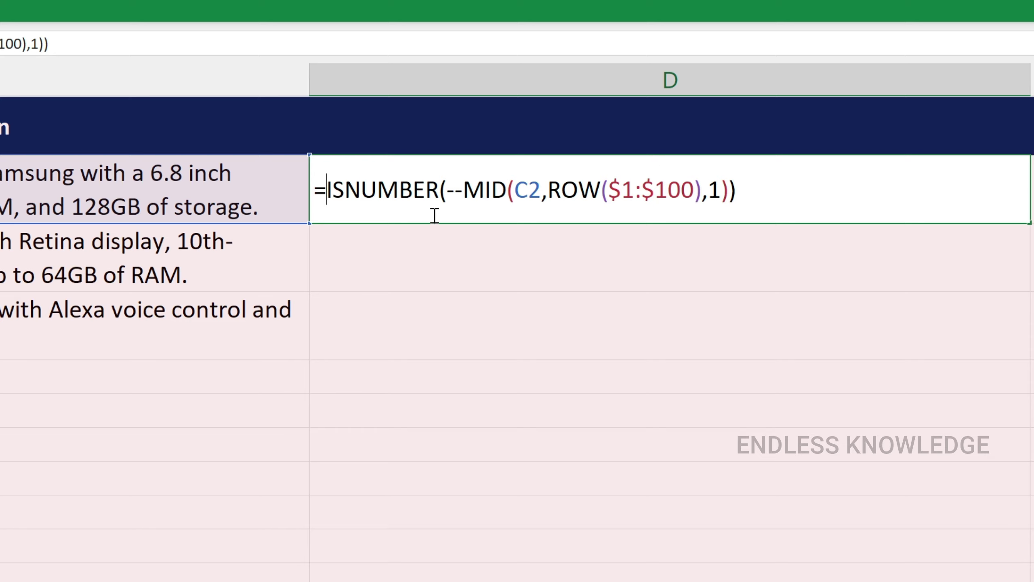
Step: Wrap D2's ISNUMBER formula in MATCH(TRUE,…,0) and enter it
{"action": "key", "text": "Home"}
{"action": "key", "text": "Right"}
{"action": "type", "text": "mat"}
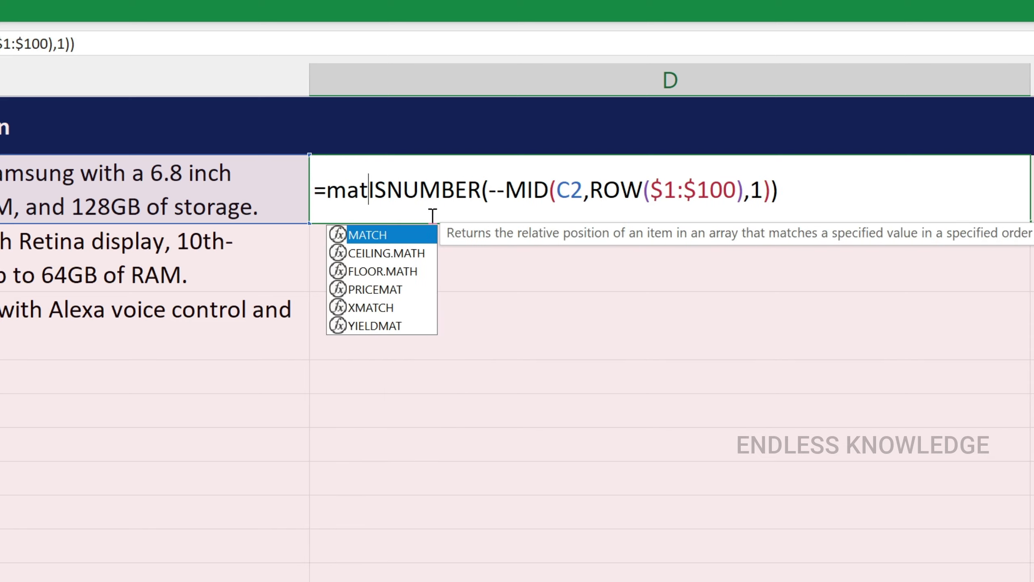
{"action": "type", "text": "c"}
{"action": "key", "text": "Tab"}
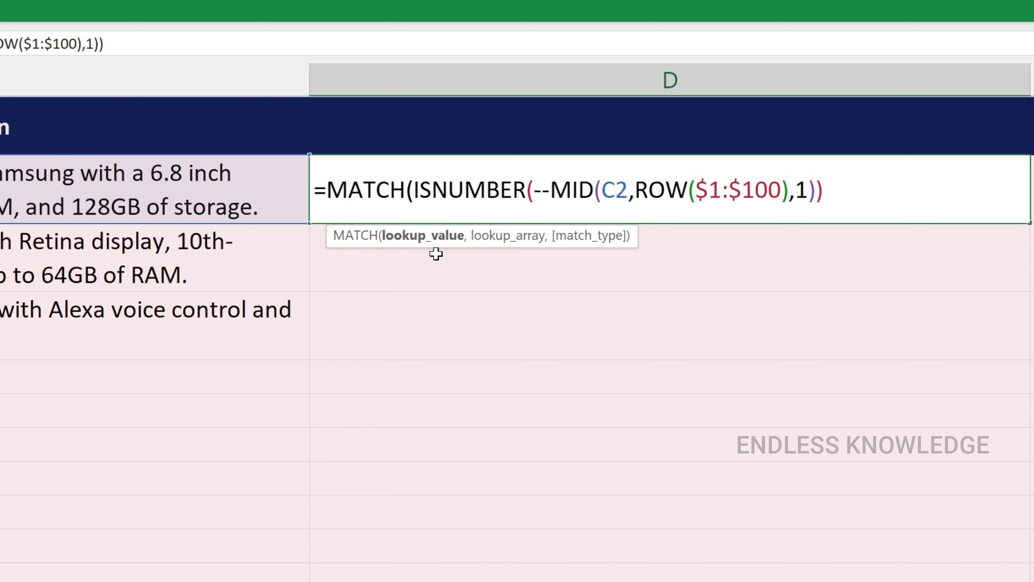
{"action": "type", "text": "tr"}
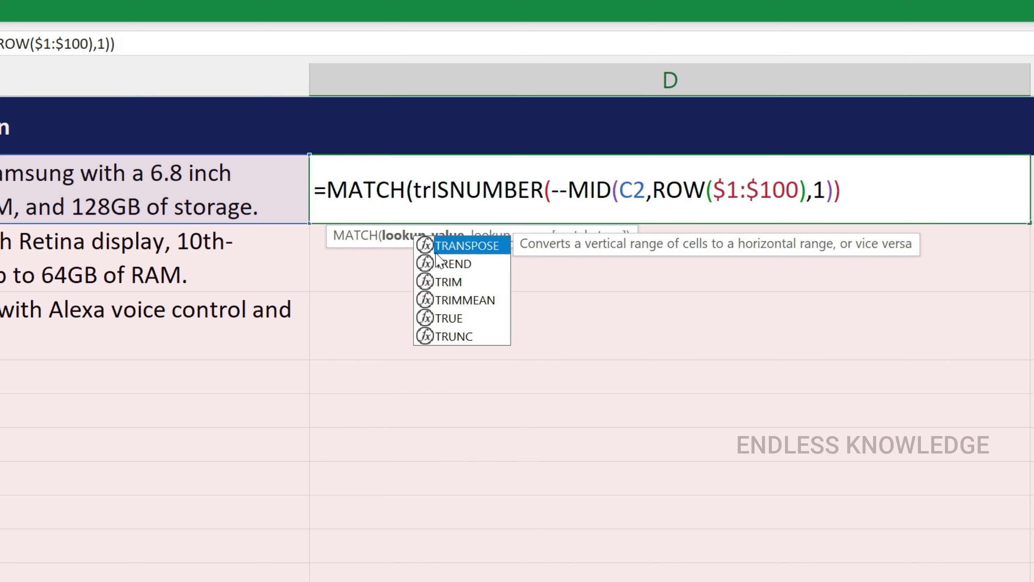
{"action": "type", "text": "ue"}
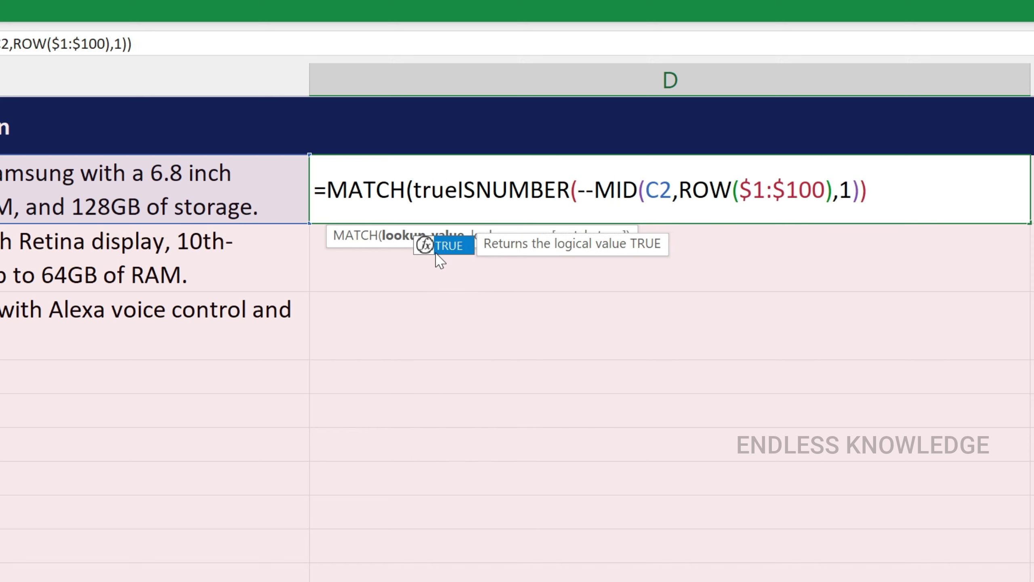
{"action": "type", "text": ","}
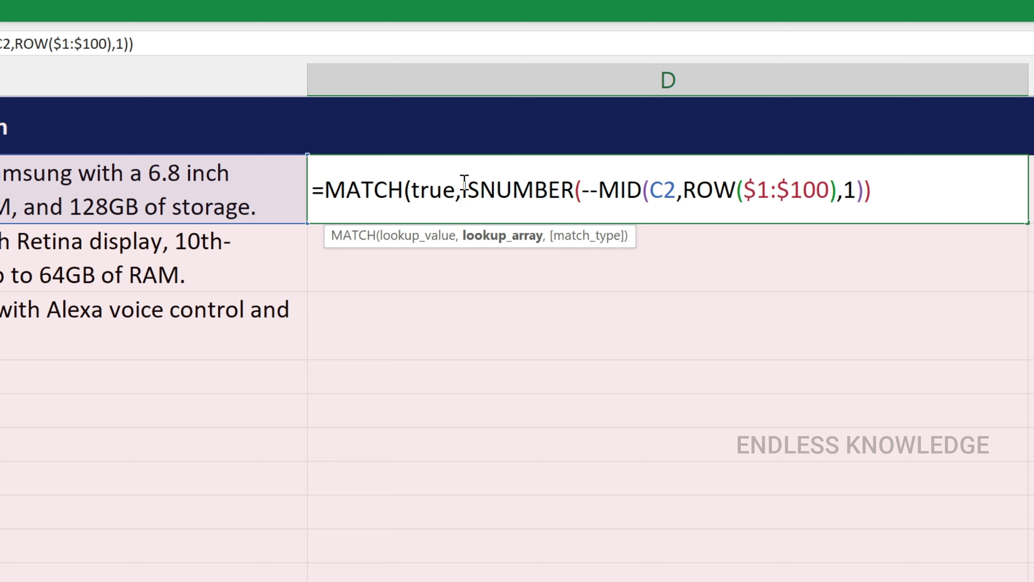
{"action": "left_click_drag", "start_coordinate": [462, 190], "coordinate": [892, 189]}
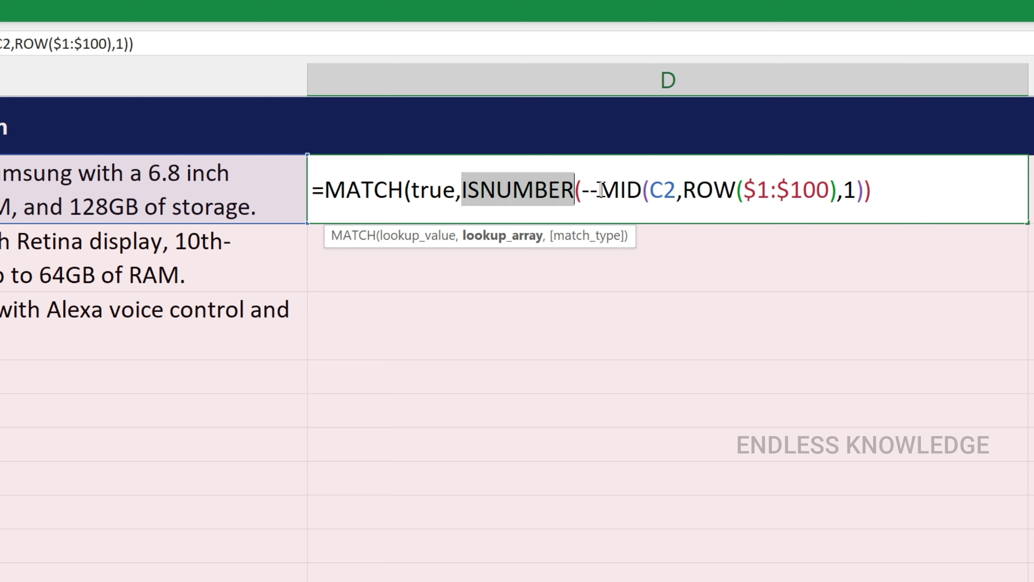
{"action": "left_click", "coordinate": [884, 189]}
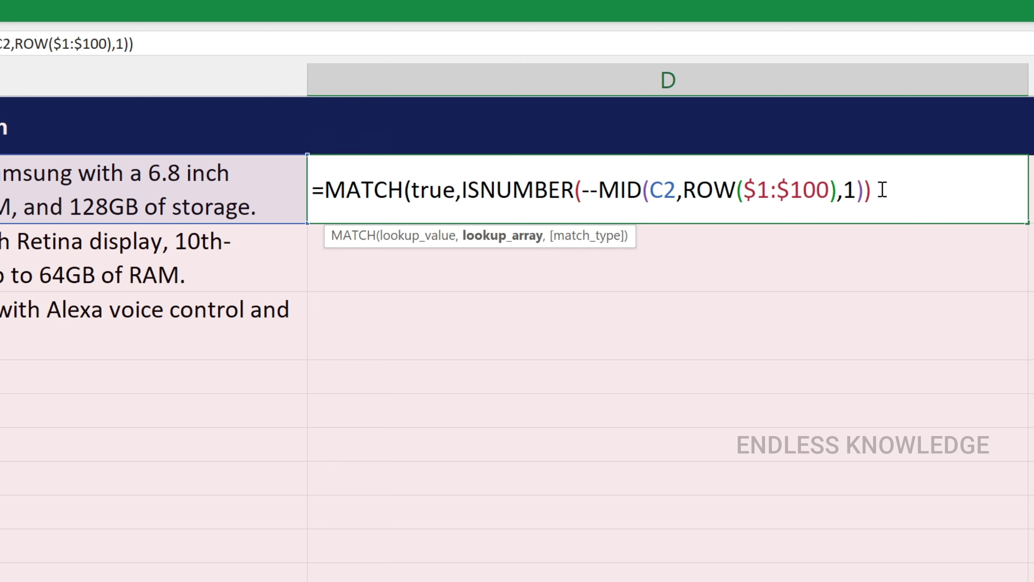
{"action": "type", "text": ","}
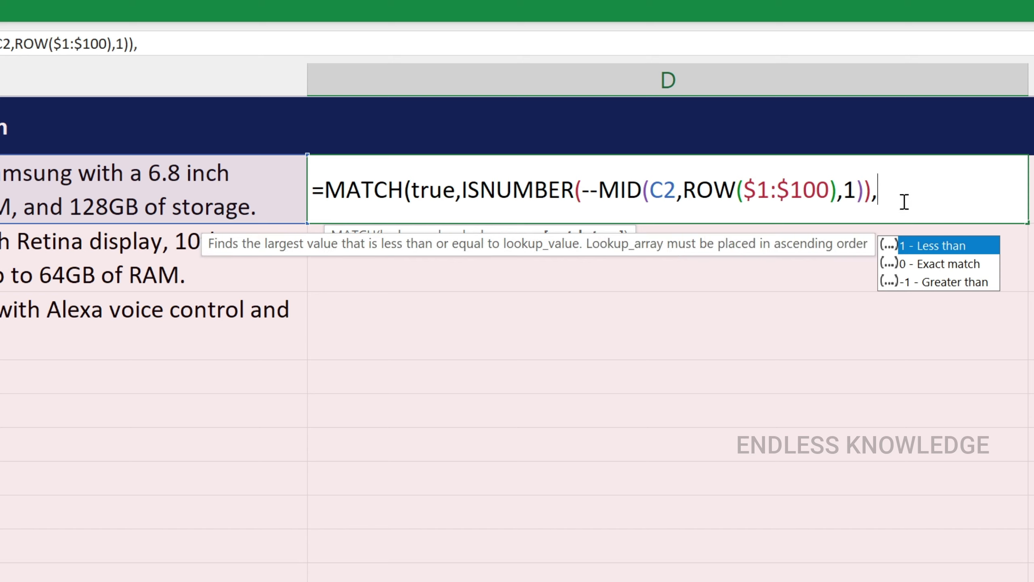
{"action": "key", "text": "Down"}
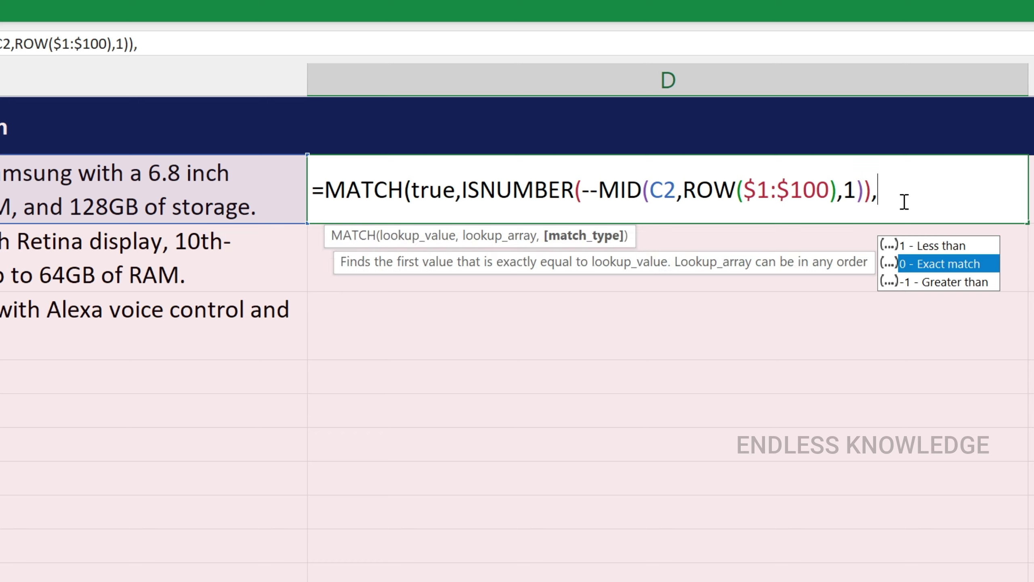
{"action": "key", "text": "Tab"}
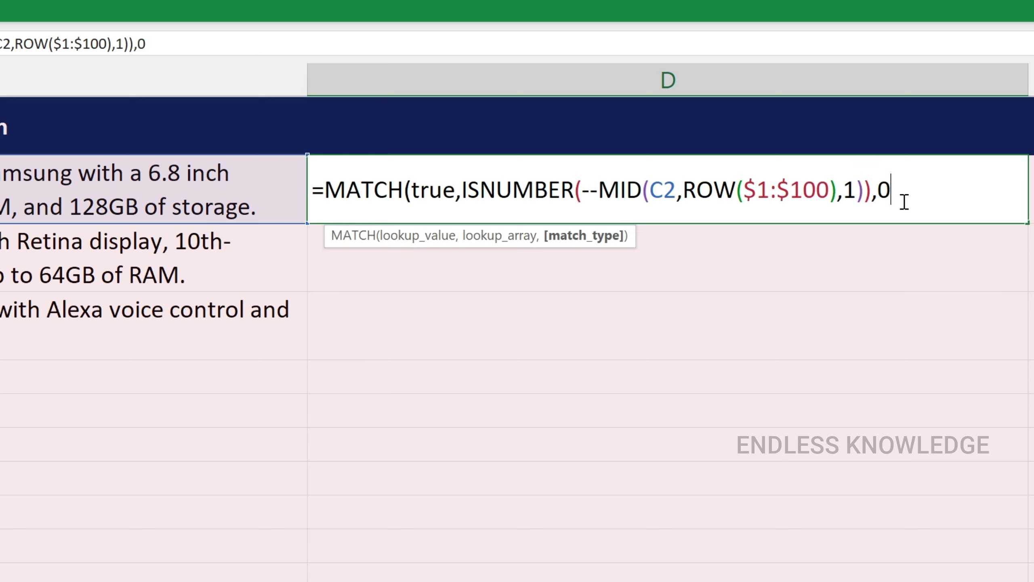
{"action": "type", "text": ")"}
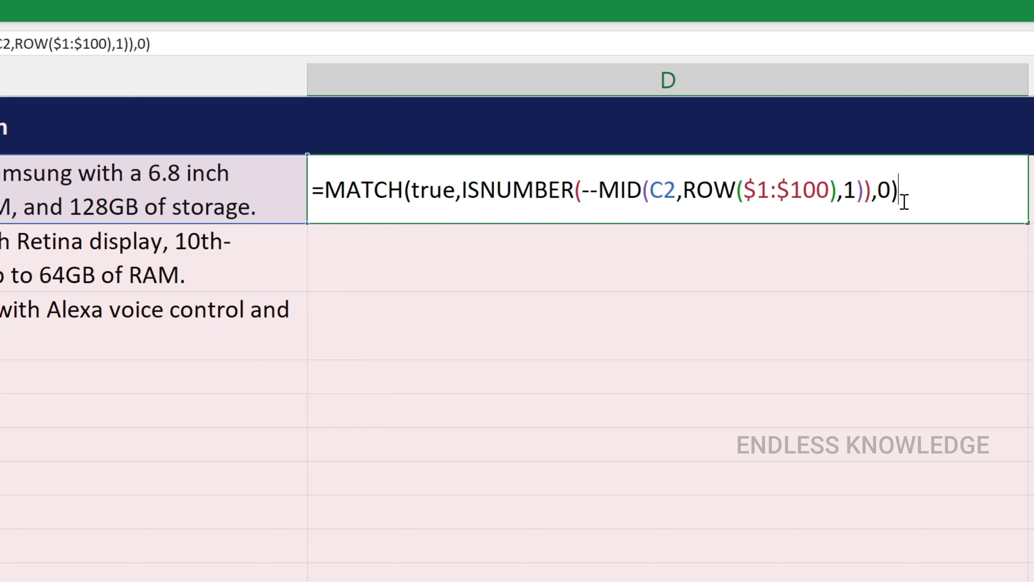
{"action": "key", "text": "Return"}
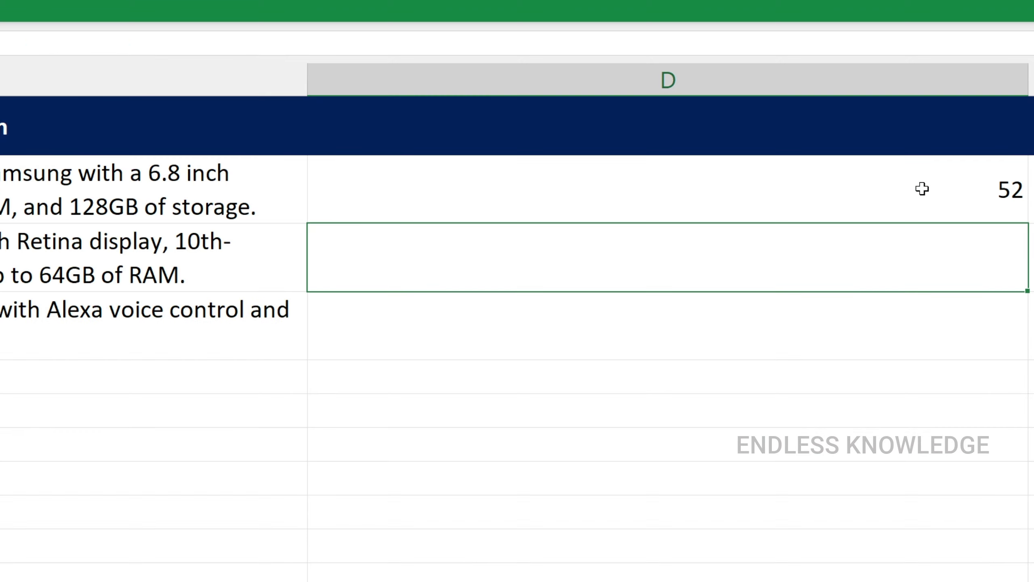
Step: Fill the MATCH formula down to D4, giving positions 52, 31 and 67
{"action": "left_click", "coordinate": [923, 188]}
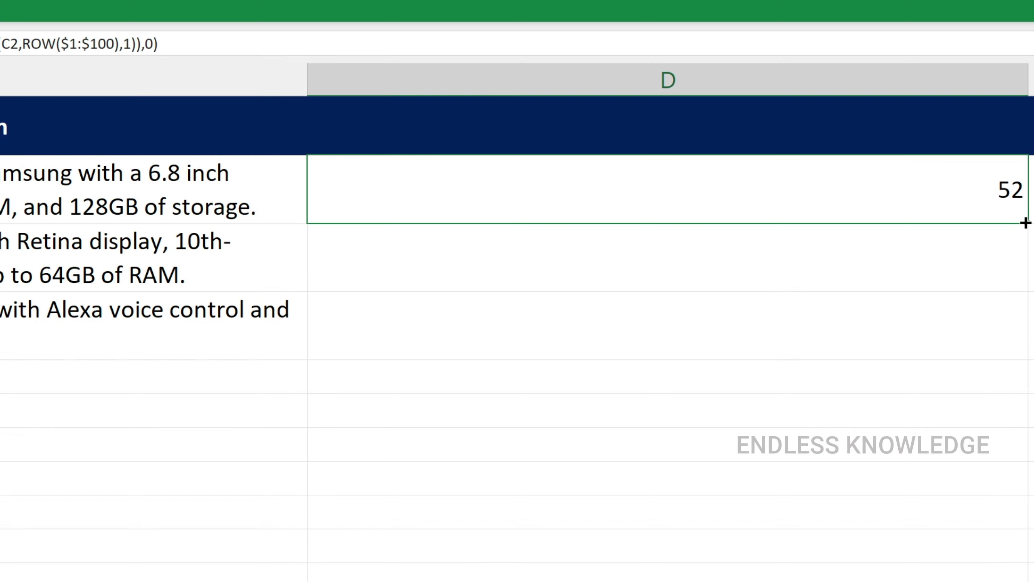
{"action": "left_click_drag", "start_coordinate": [1025, 223], "coordinate": [1009, 339]}
{"action": "left_click", "coordinate": [952, 274]}
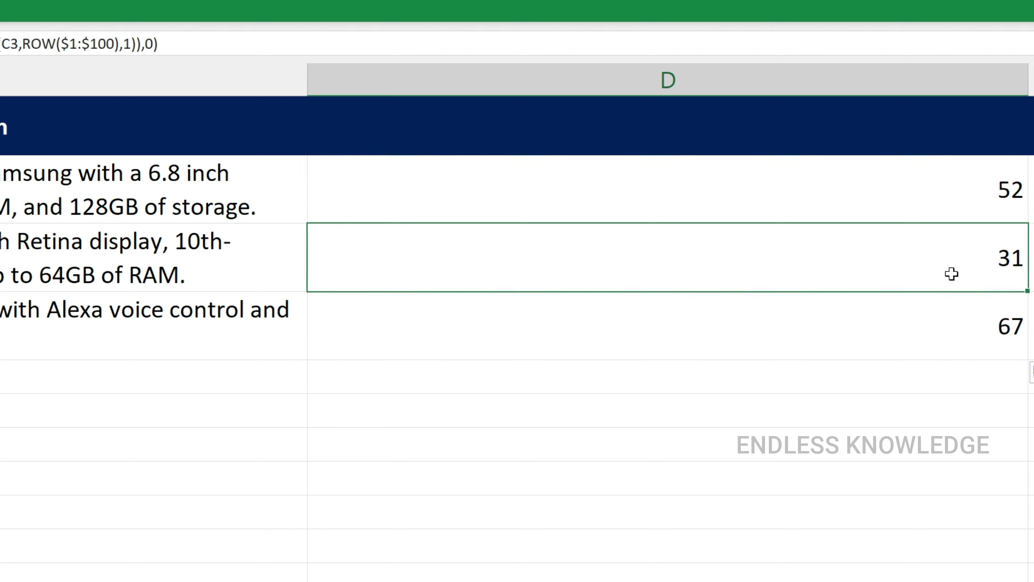
{"action": "left_click", "coordinate": [958, 330]}
Step: Prefix D2's MATCH formula with LEN(C2)- and confirm it
{"action": "left_click", "coordinate": [484, 197]}
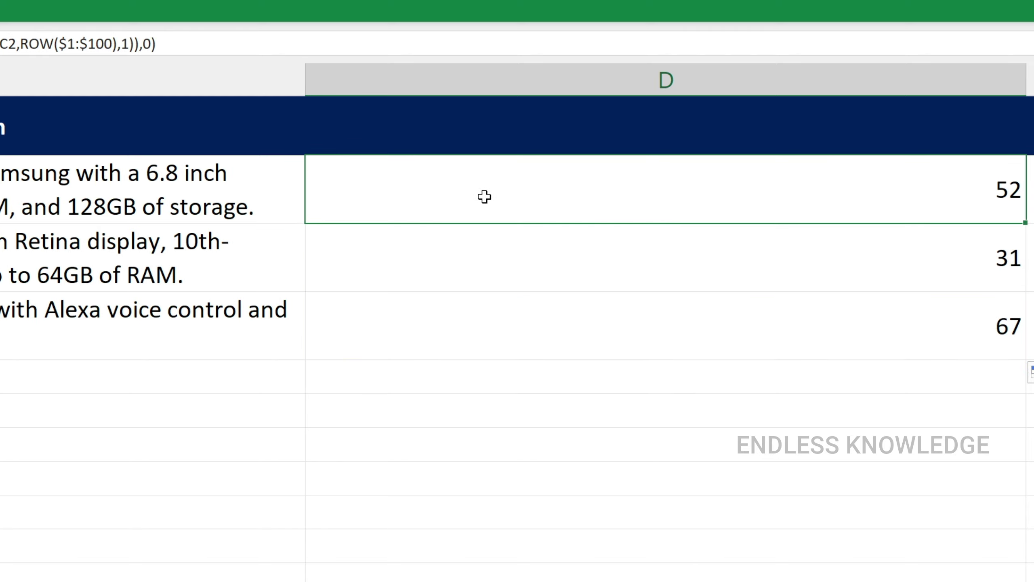
{"action": "double_click", "coordinate": [484, 197]}
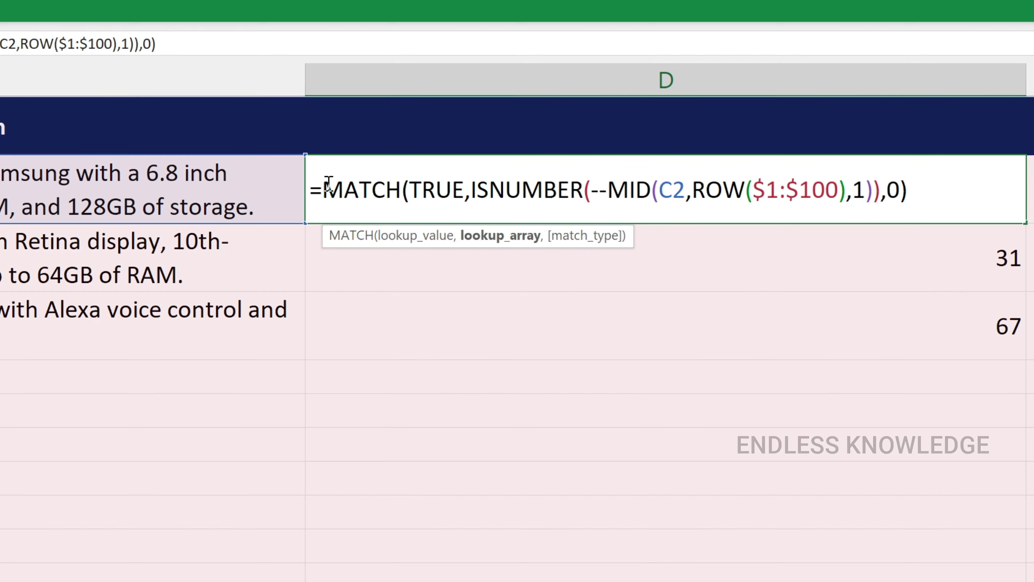
{"action": "left_click_drag", "start_coordinate": [328, 184], "coordinate": [917, 194]}
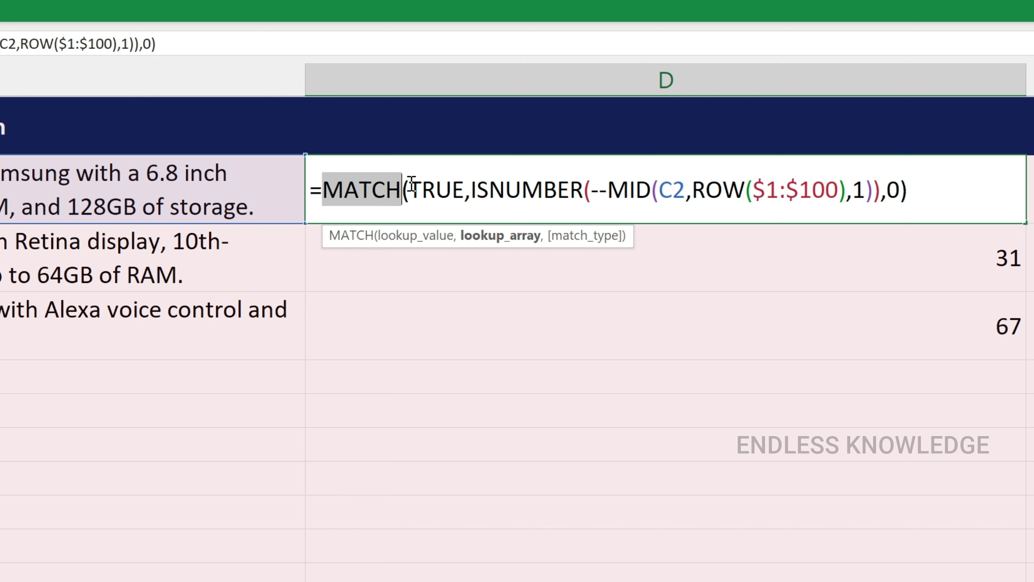
{"action": "left_click", "coordinate": [916, 194]}
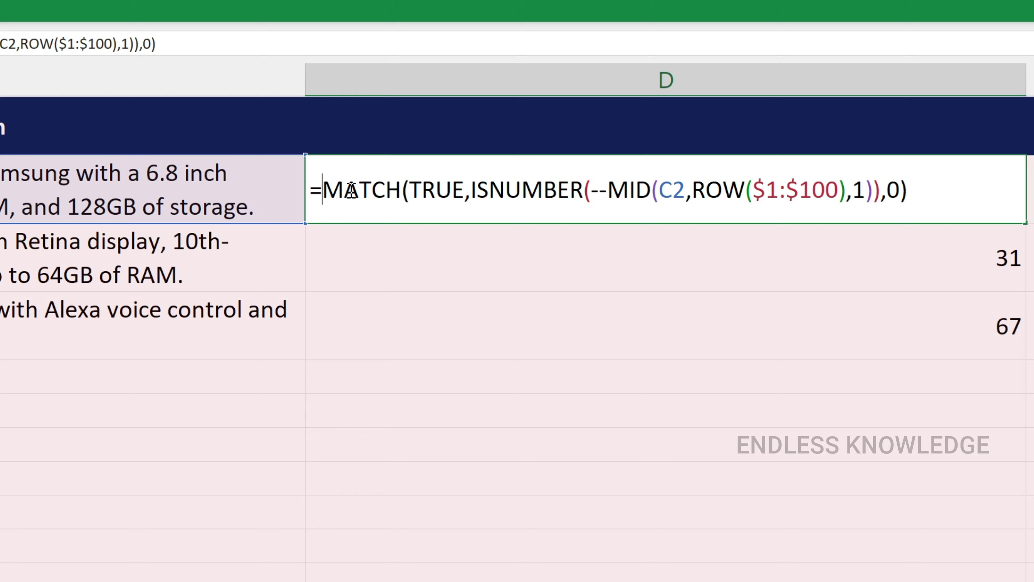
{"action": "type", "text": "len"}
{"action": "key", "text": "Tab"}
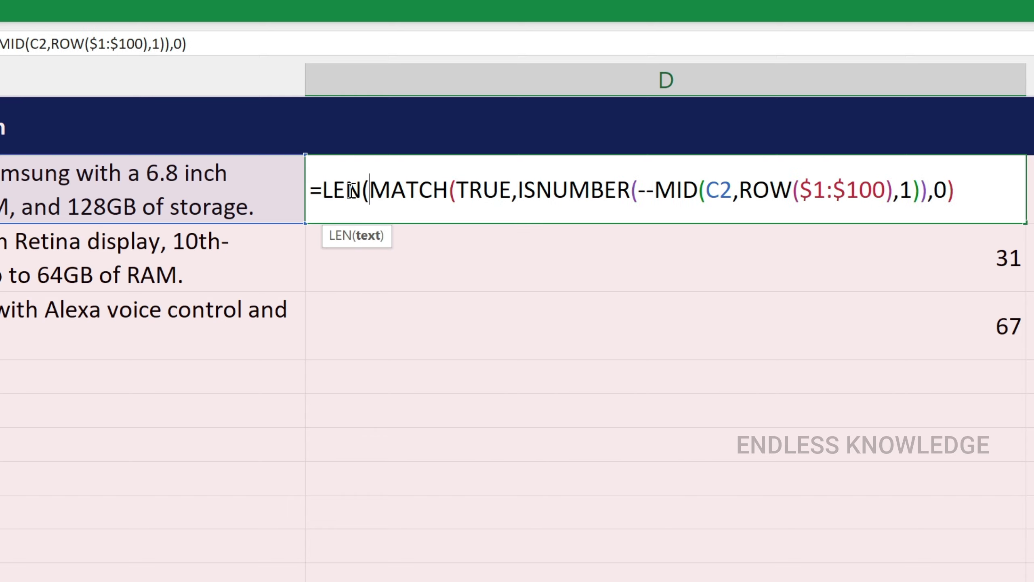
{"action": "left_click", "coordinate": [138, 184]}
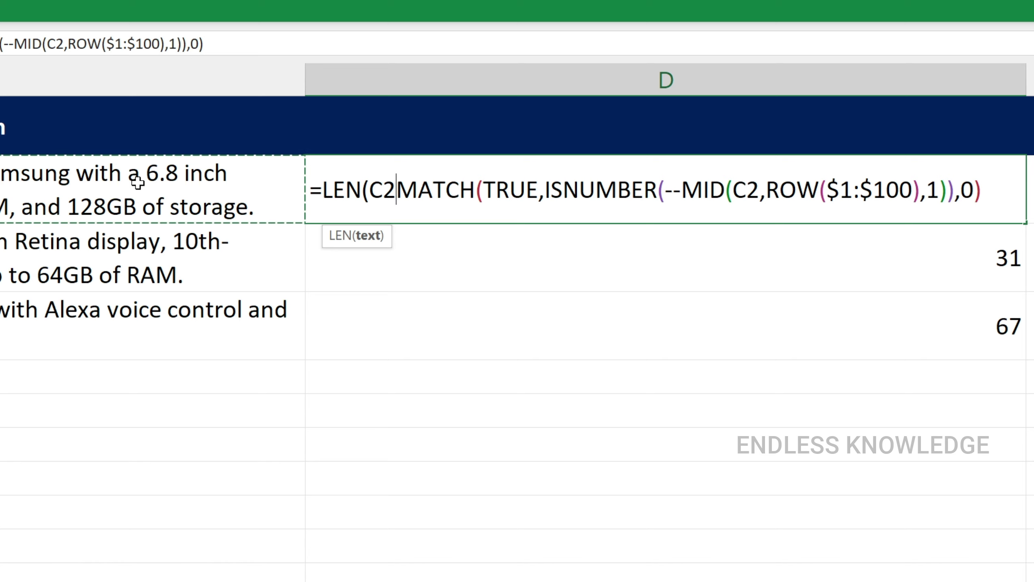
{"action": "type", "text": ")"}
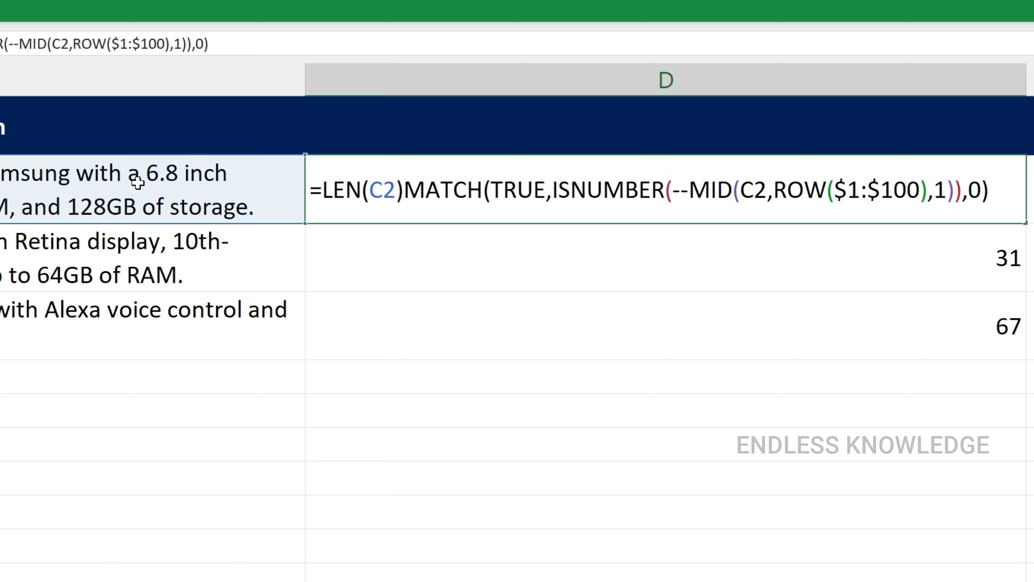
{"action": "type", "text": "-"}
{"action": "key", "text": "Return"}
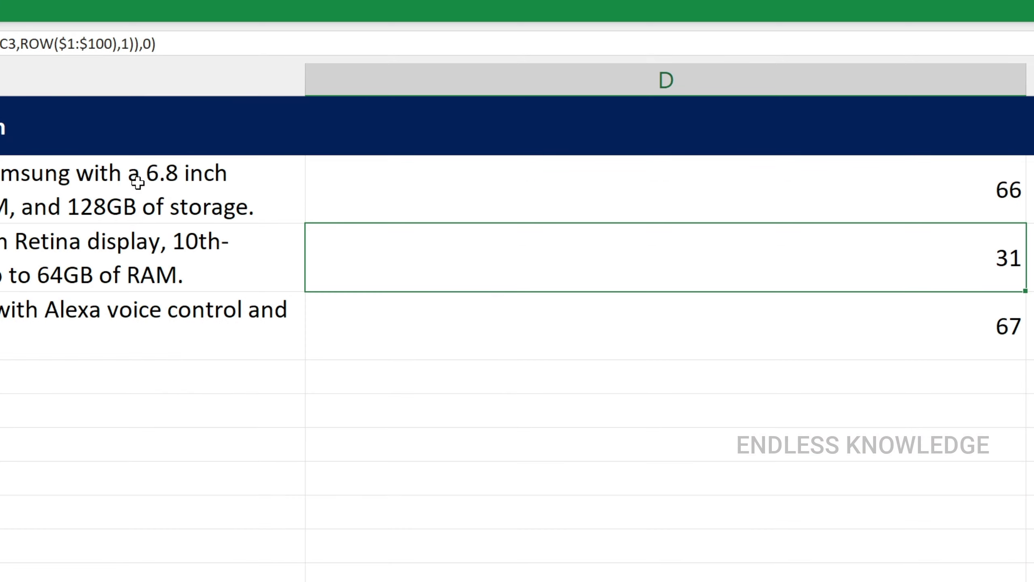
Step: Fill the LEN minus MATCH formula down to D4, giving 66, 83 and 20
{"action": "left_click", "coordinate": [866, 176]}
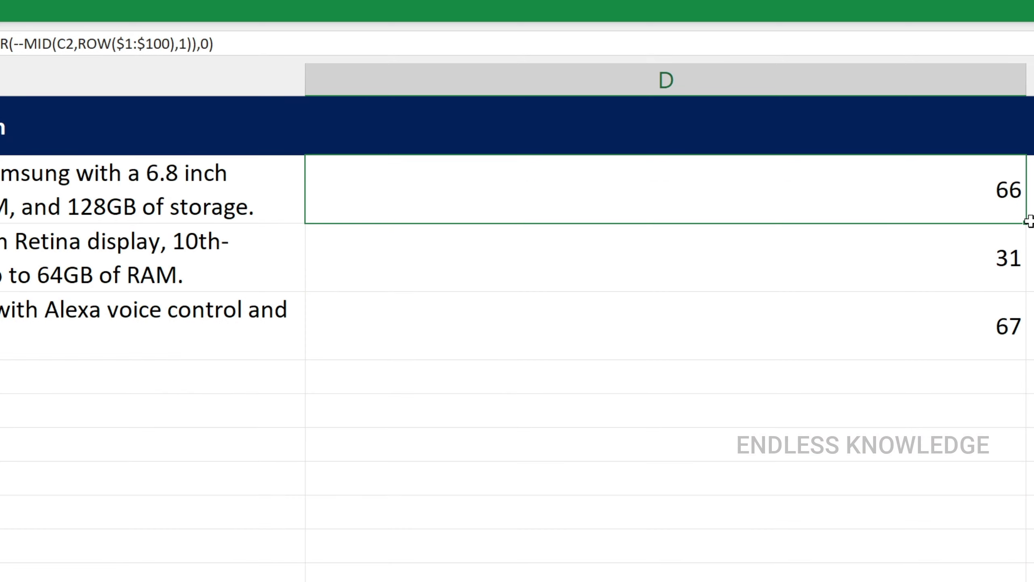
{"action": "key", "text": "F2"}
{"action": "key", "text": "Return"}
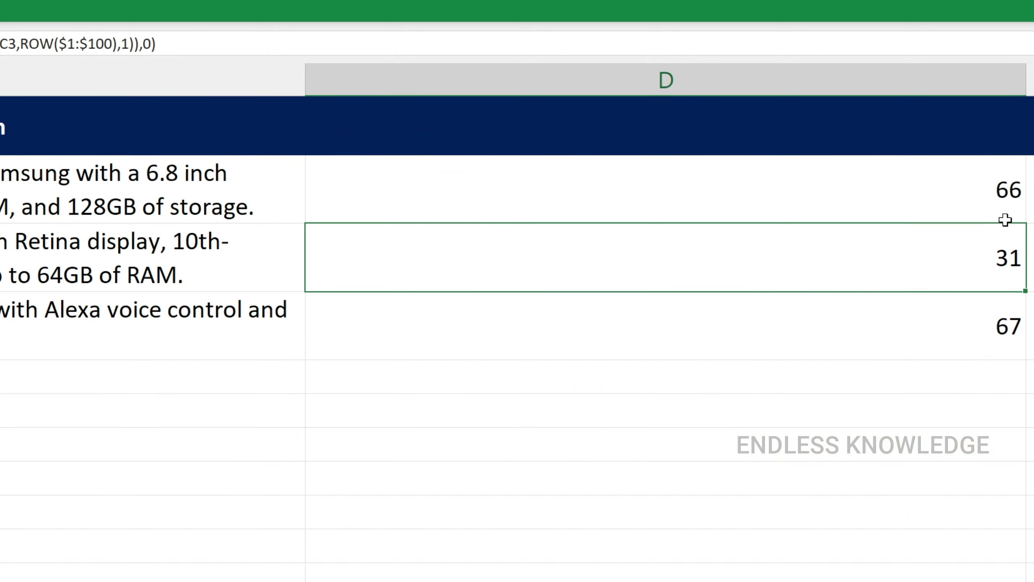
{"action": "key", "text": "Up"}
{"action": "double_click", "coordinate": [1024, 223]}
{"action": "left_click", "coordinate": [529, 190]}
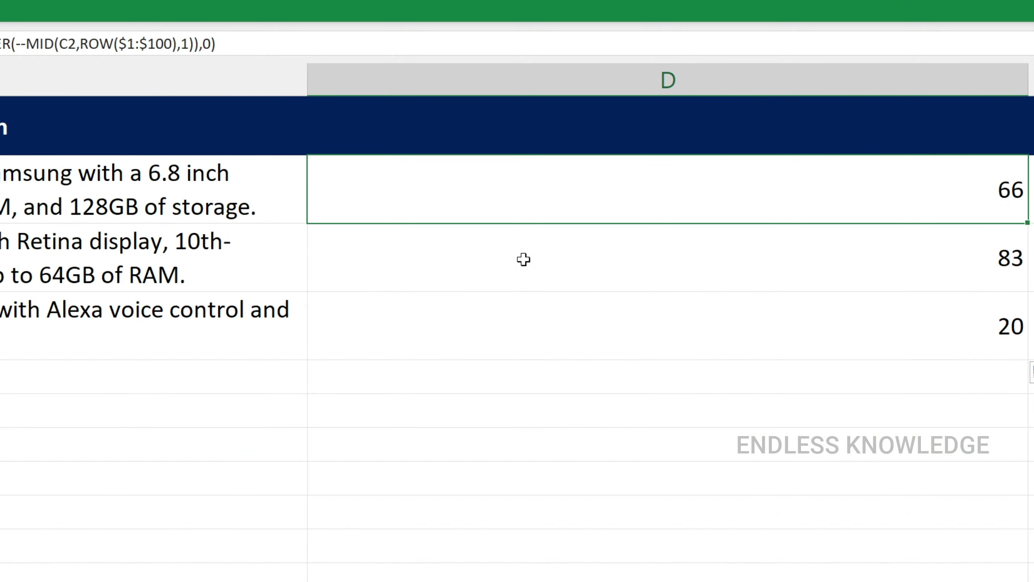
{"action": "double_click", "coordinate": [456, 192]}
Step: Wrap D2's formula in RIGHT(C2,…) to return the trailing description text
{"action": "left_click", "coordinate": [325, 190]}
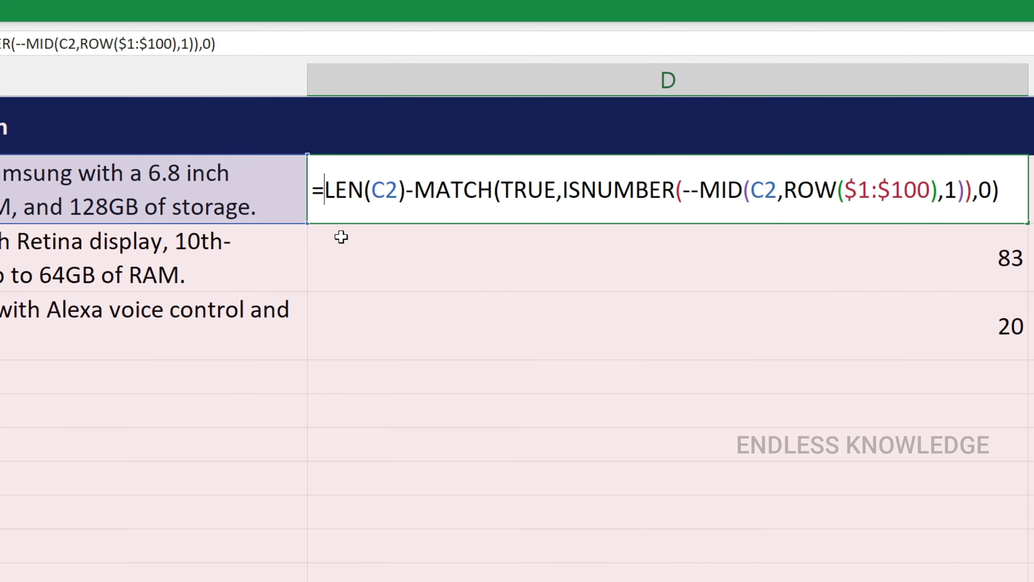
{"action": "type", "text": "right"}
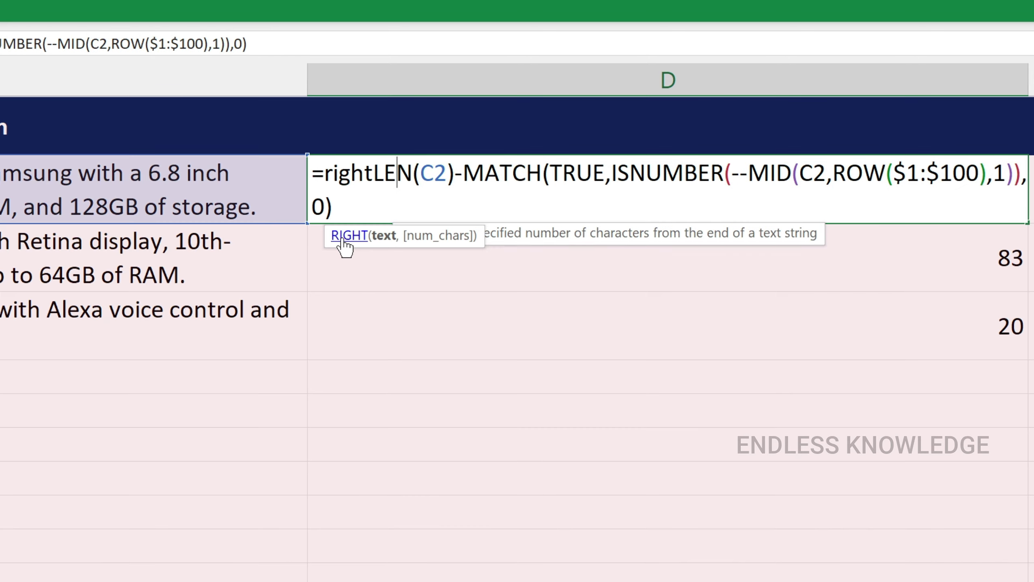
{"action": "type", "text": "("}
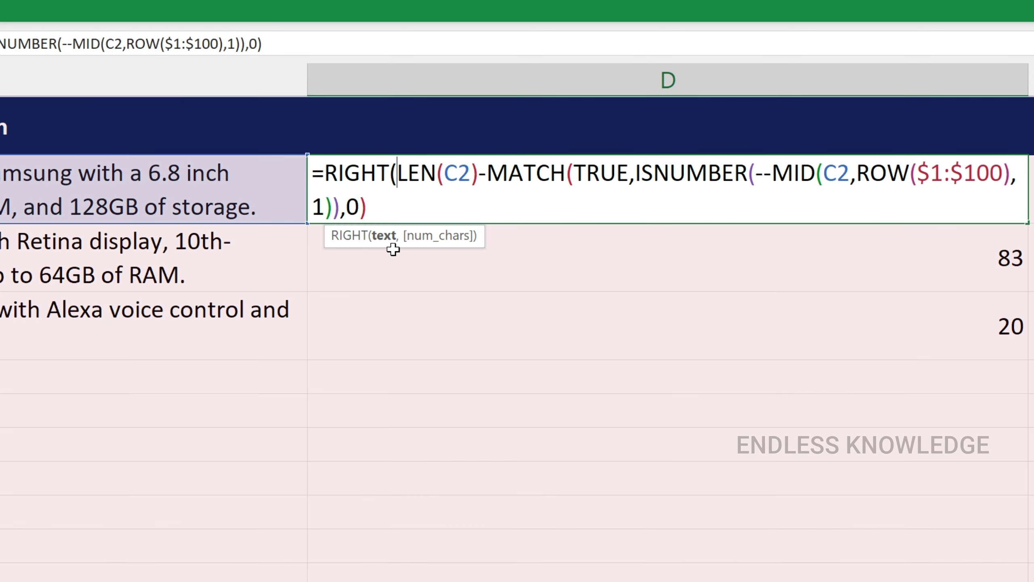
{"action": "left_click", "coordinate": [147, 174]}
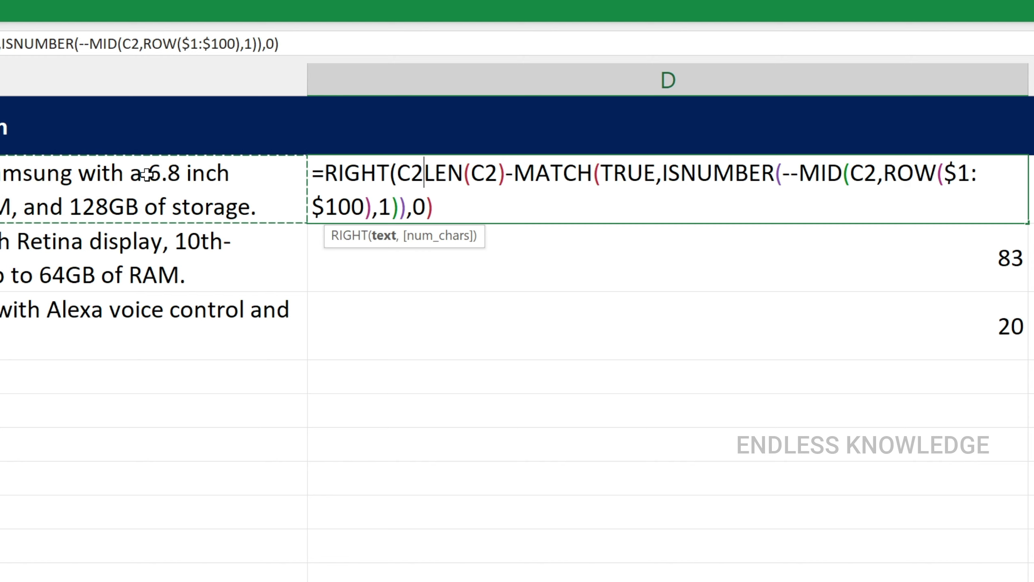
{"action": "type", "text": ","}
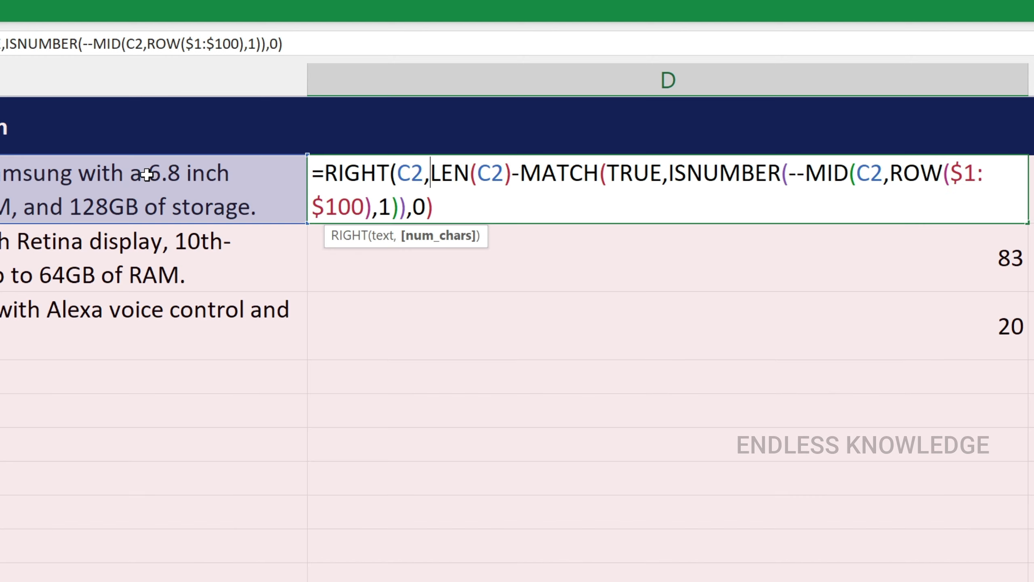
{"action": "left_click", "coordinate": [459, 206]}
{"action": "type", "text": ")"}
{"action": "key", "text": "Return"}
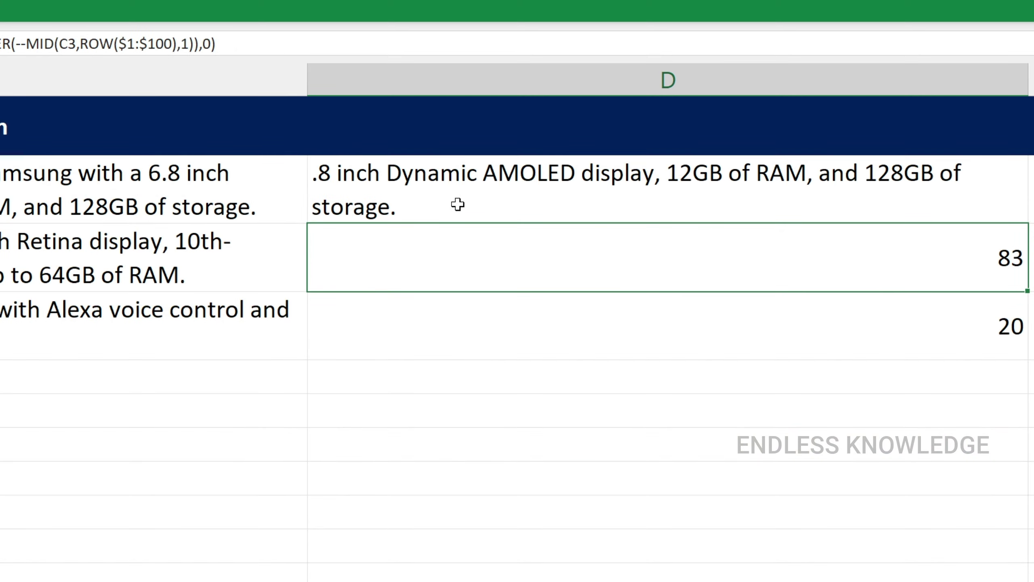
Step: Fill the RIGHT formula down to D4 and check the extracted text, e.g. '0-hour battery life.'
{"action": "left_click", "coordinate": [347, 185]}
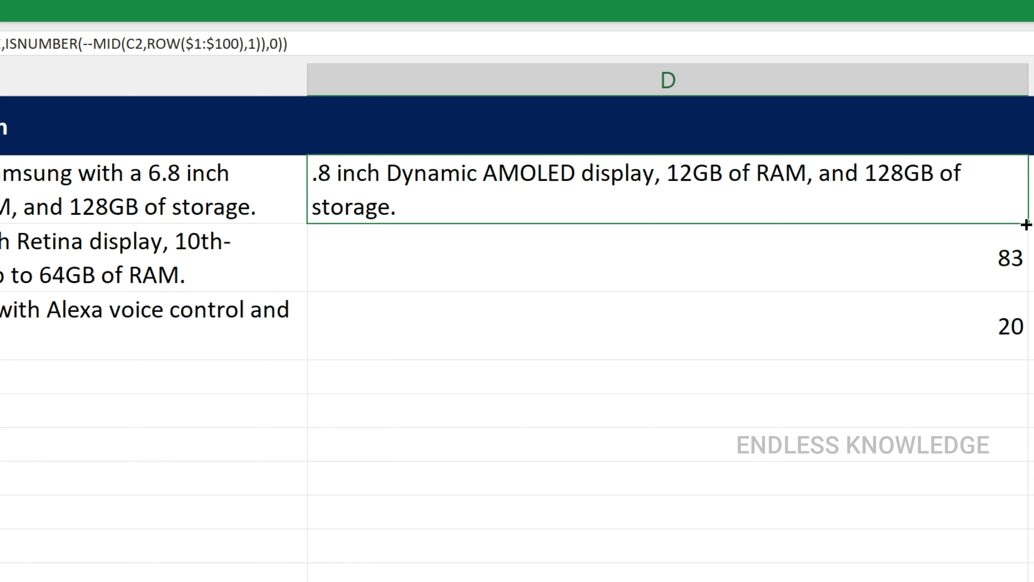
{"action": "left_click_drag", "start_coordinate": [1028, 223], "coordinate": [1016, 330]}
{"action": "left_click", "coordinate": [326, 173]}
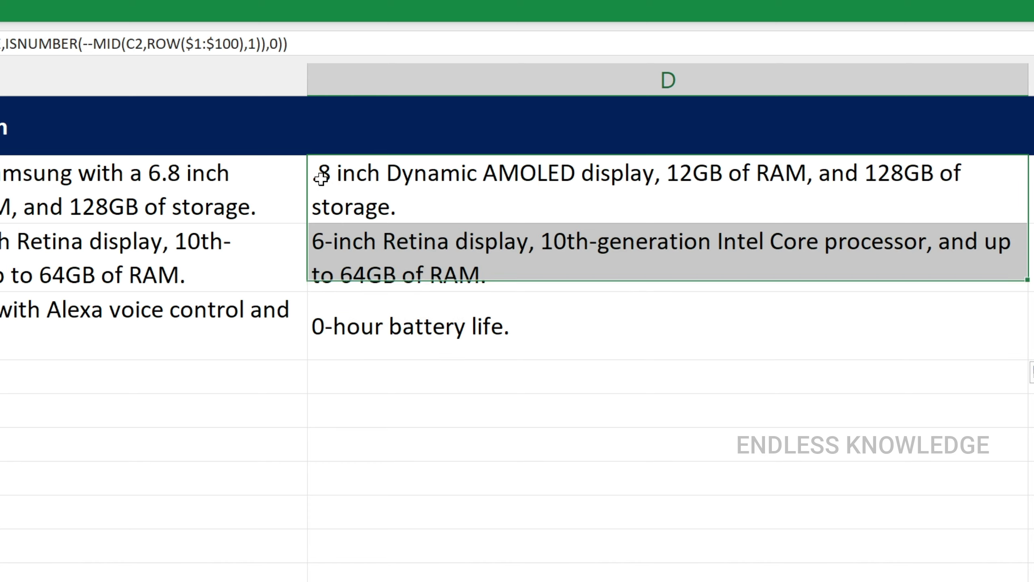
{"action": "left_click", "coordinate": [322, 236]}
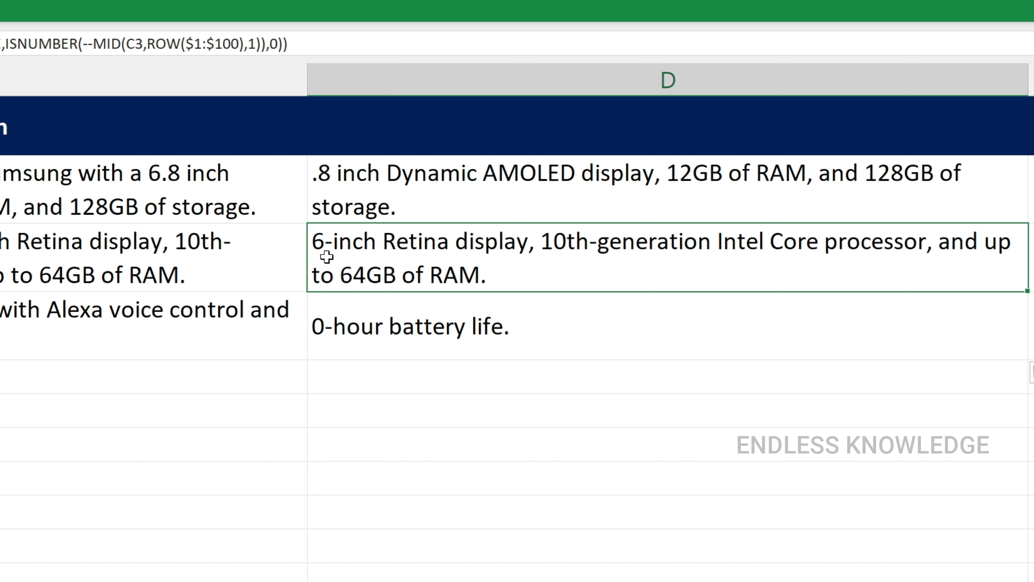
{"action": "double_click", "coordinate": [326, 188]}
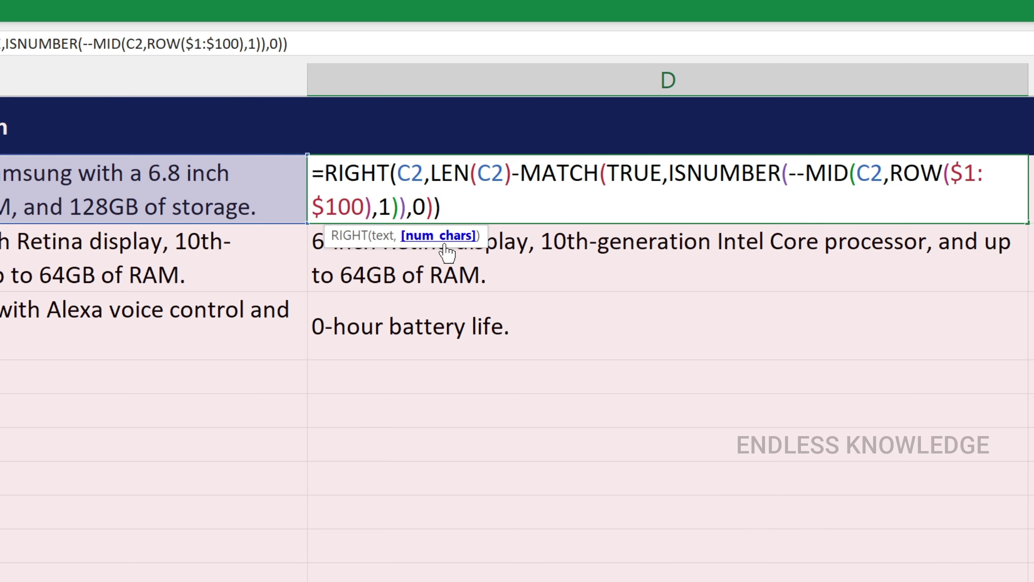
Step: Add +1 to the MATCH result in D2's formula
{"action": "key", "text": "Left"}
{"action": "type", "text": "+"}
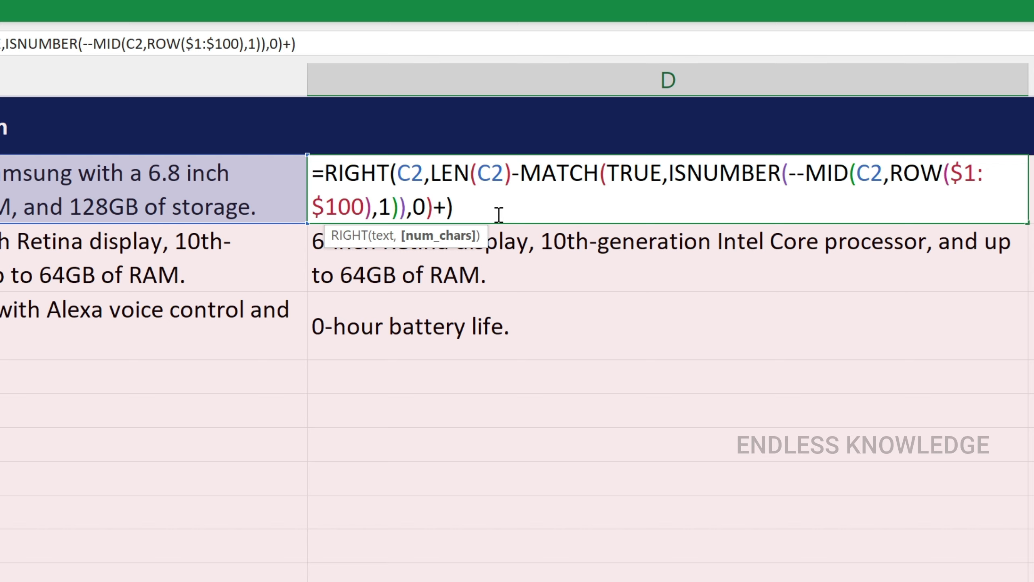
{"action": "type", "text": "1"}
{"action": "key", "text": "Return"}
Step: Fill the corrected formula down to D4, showing '16-inch Retina display…' and '20-hour battery life.'
{"action": "left_click", "coordinate": [543, 192]}
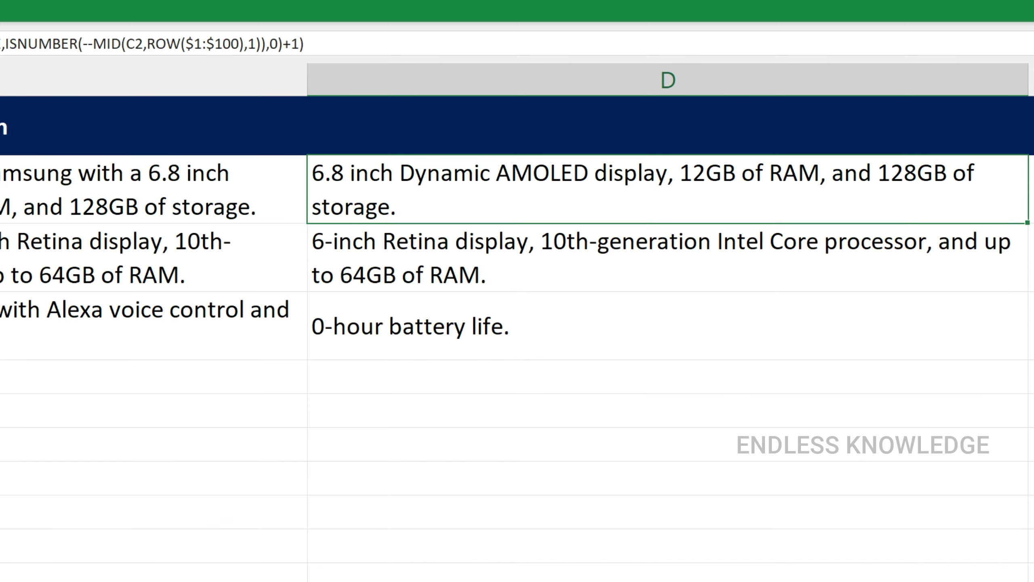
{"action": "left_click_drag", "start_coordinate": [1027, 223], "coordinate": [1024, 338]}
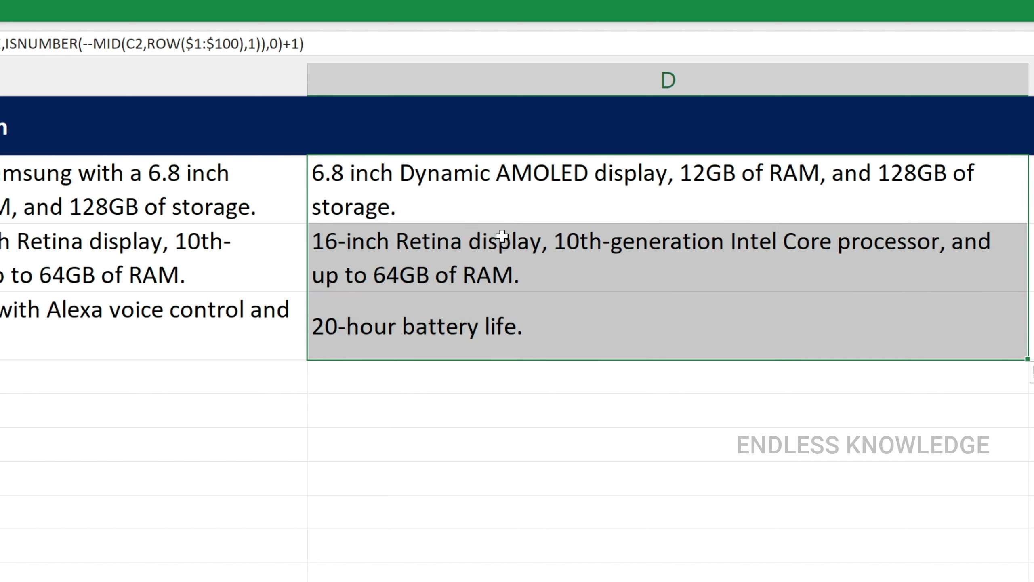
{"action": "left_click", "coordinate": [493, 203]}
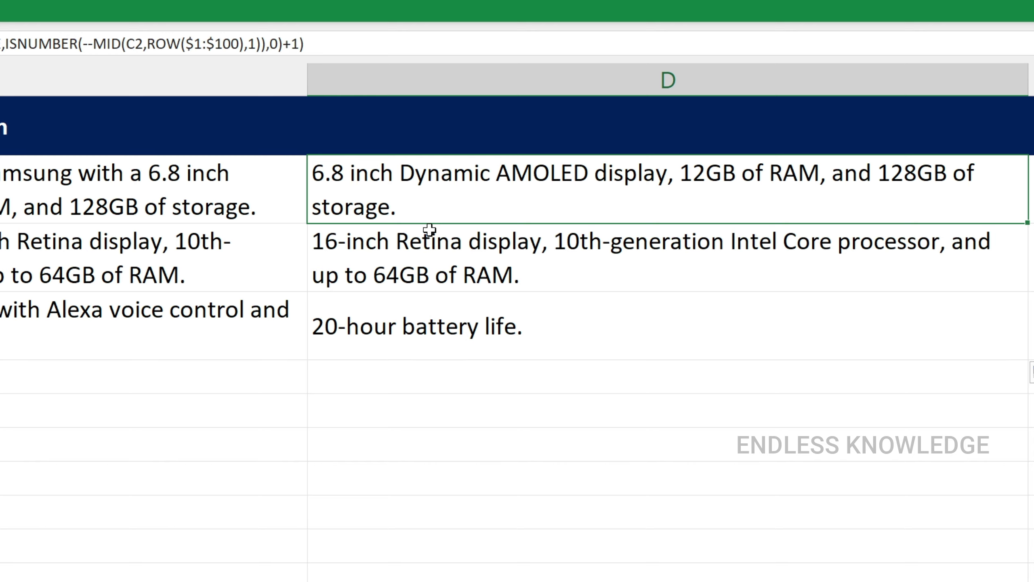
{"action": "double_click", "coordinate": [439, 207]}
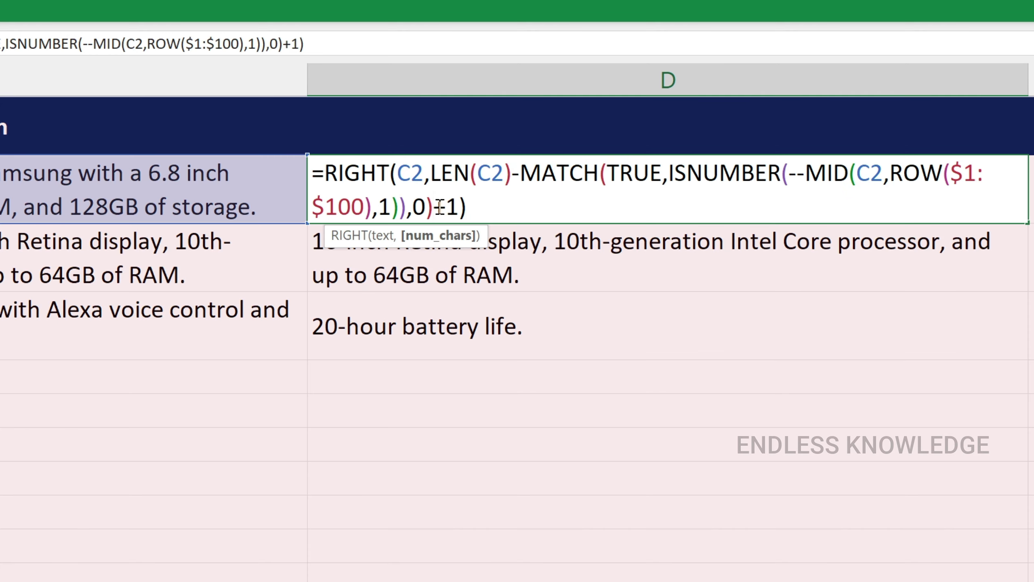
{"action": "key", "text": "Escape"}
{"action": "double_click", "coordinate": [663, 144]}
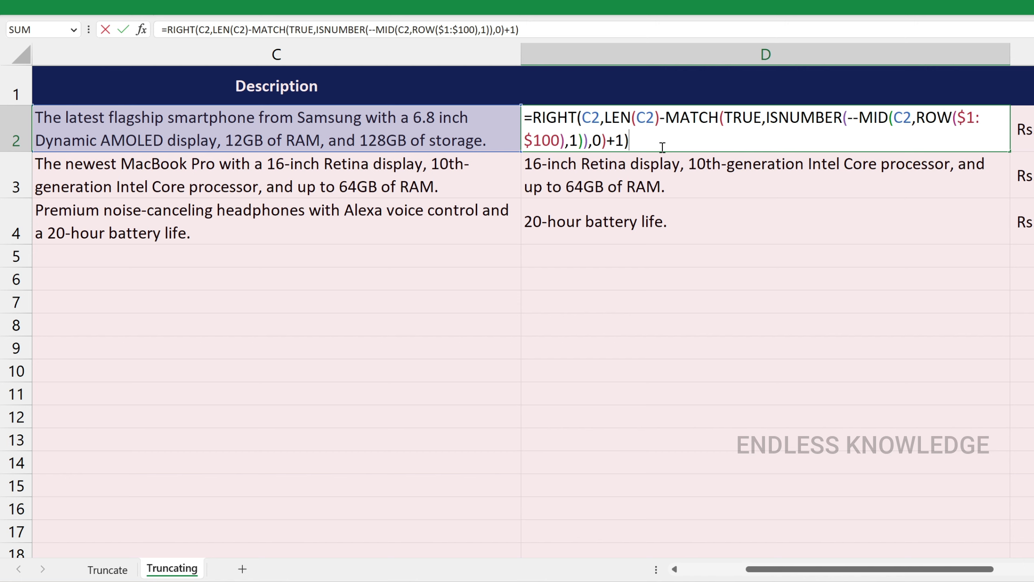
{"action": "key", "text": "ctrl+Return"}
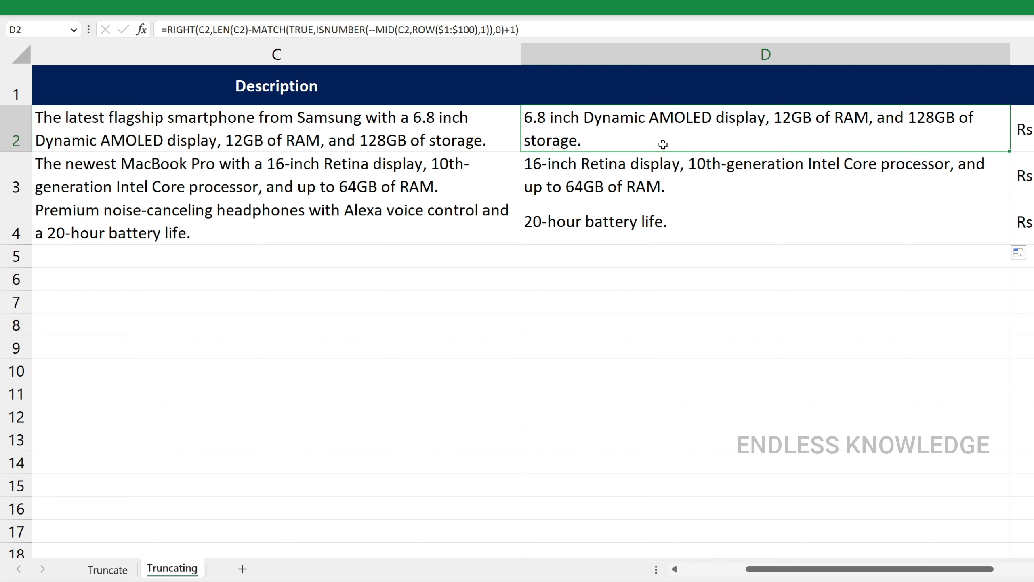
{"action": "double_click", "coordinate": [663, 144]}
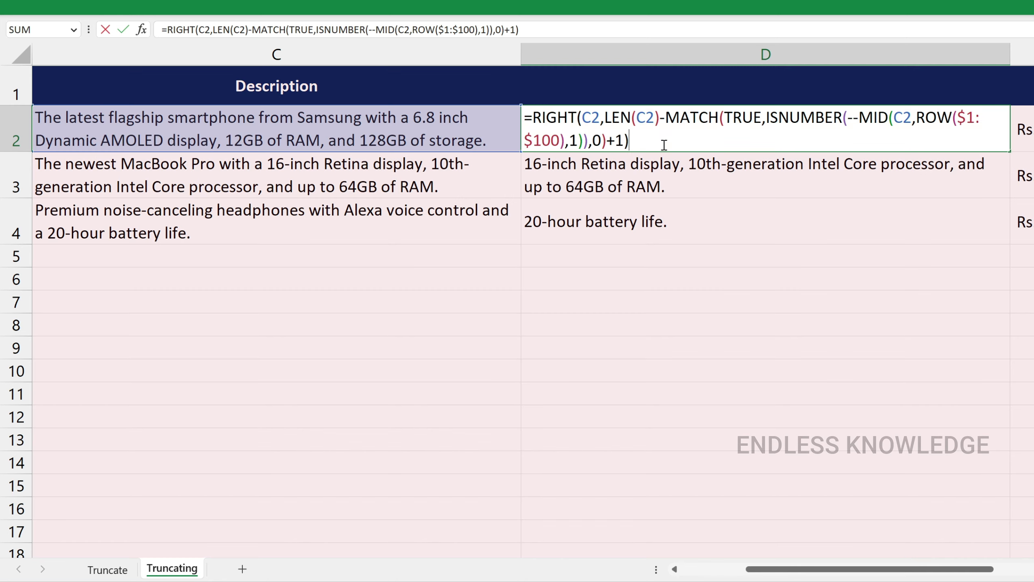